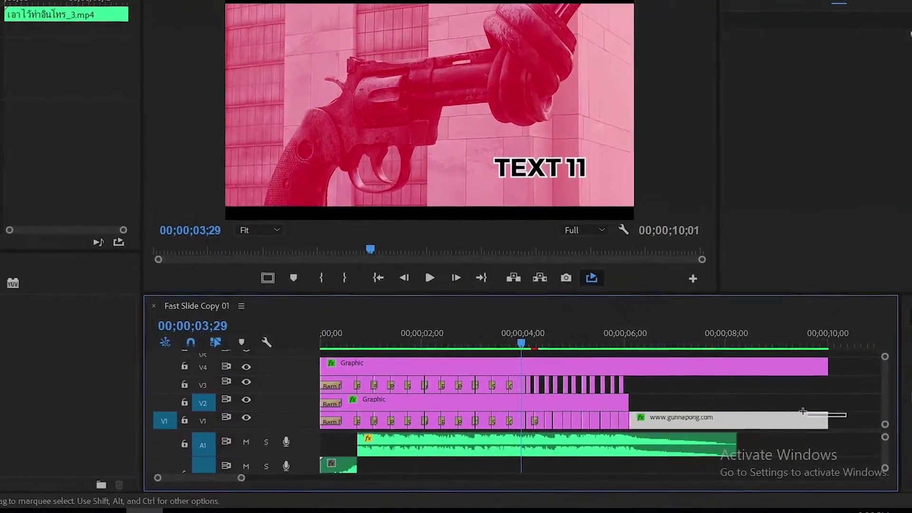
- Delete every video and graphic clip on tracks V1–V4, keeping only the audio
mouse_move(842, 417)
mouse_down()
mouse_move(359, 378)
mouse_move(311, 365)
mouse_up()
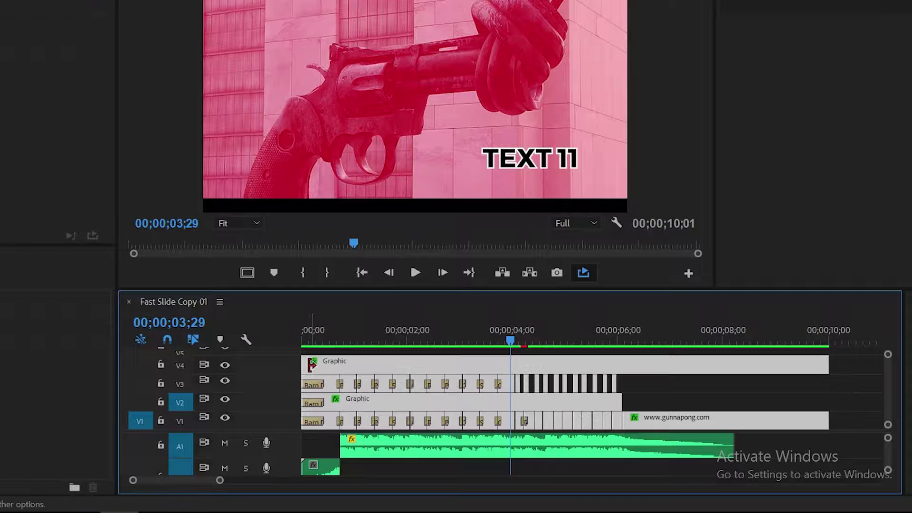
key(Delete)
- Position the playhead about one second in, where the music begins
drag(374, 328, 363, 335)
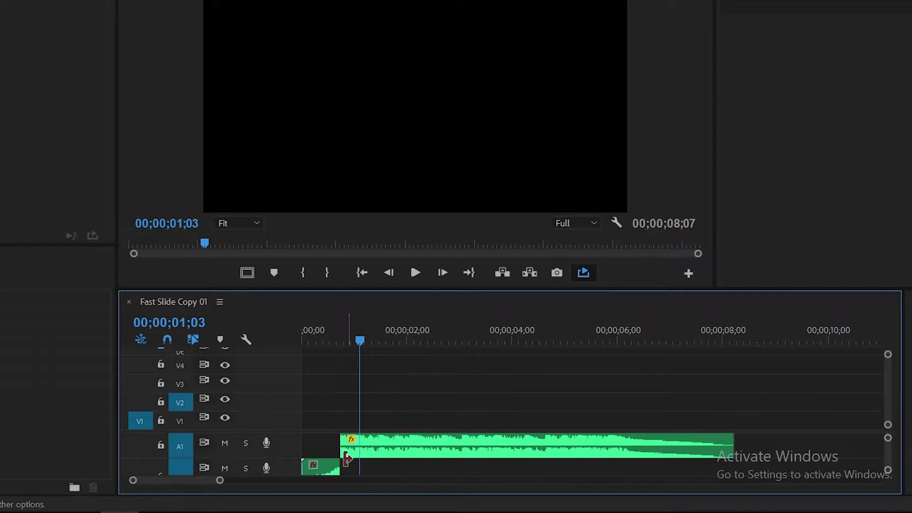
click(453, 450)
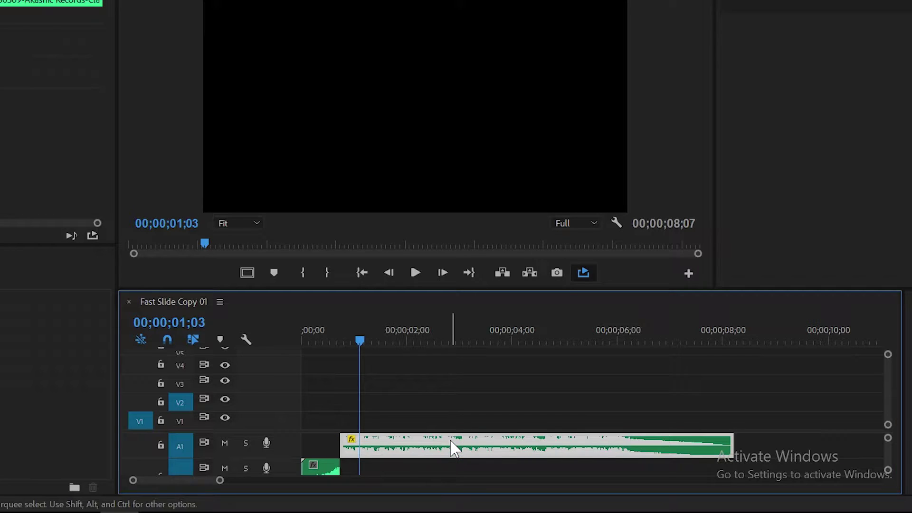
click(332, 467)
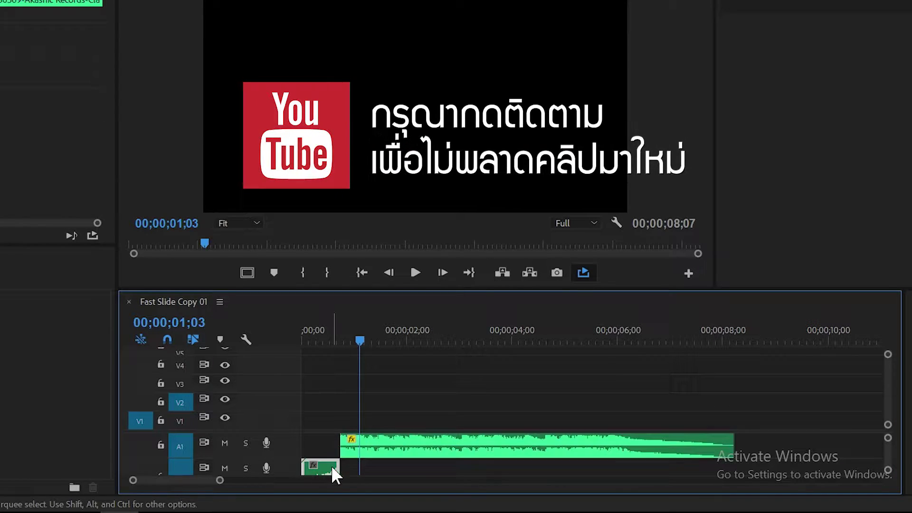
mouse_move(353, 340)
mouse_down()
mouse_move(315, 339)
mouse_move(341, 341)
mouse_up()
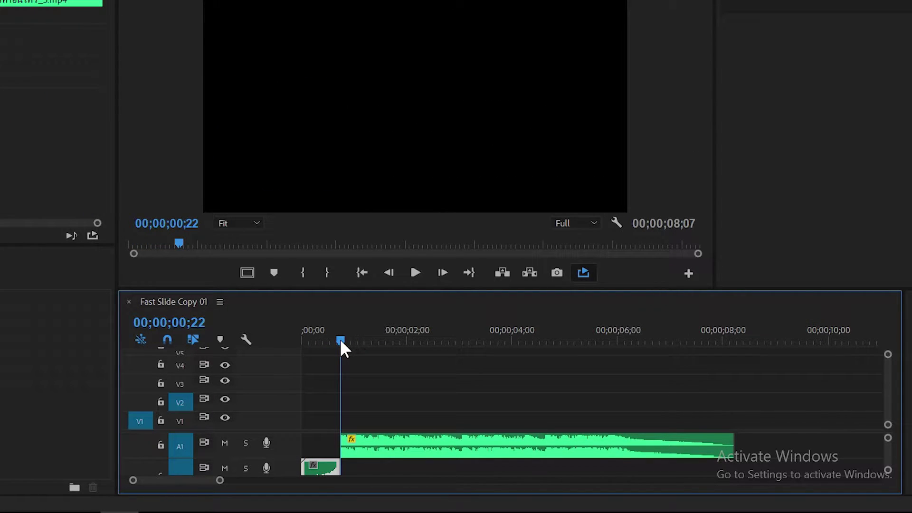
drag(339, 341, 362, 344)
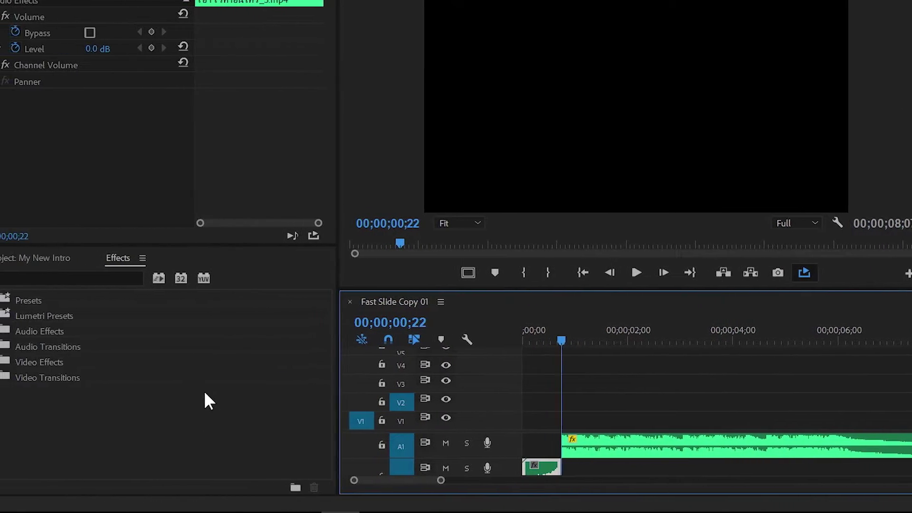
- Drop the statue photo onto V1 at the playhead and advance the playhead ten frames
click(50, 258)
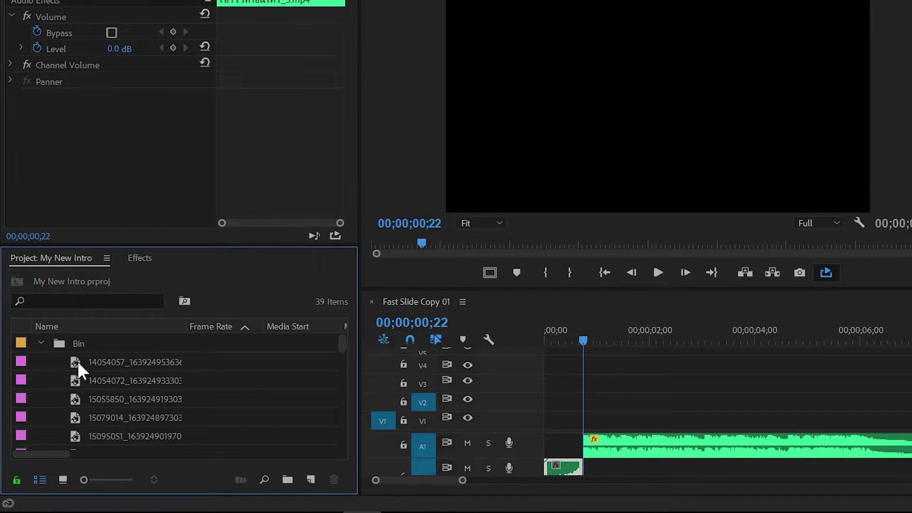
drag(78, 361, 626, 423)
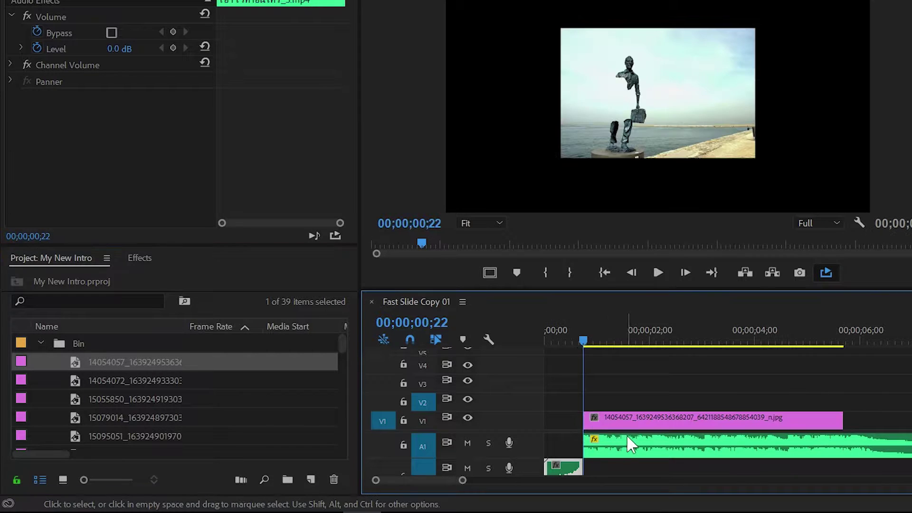
key(shift+Right)
key(shift+Right)
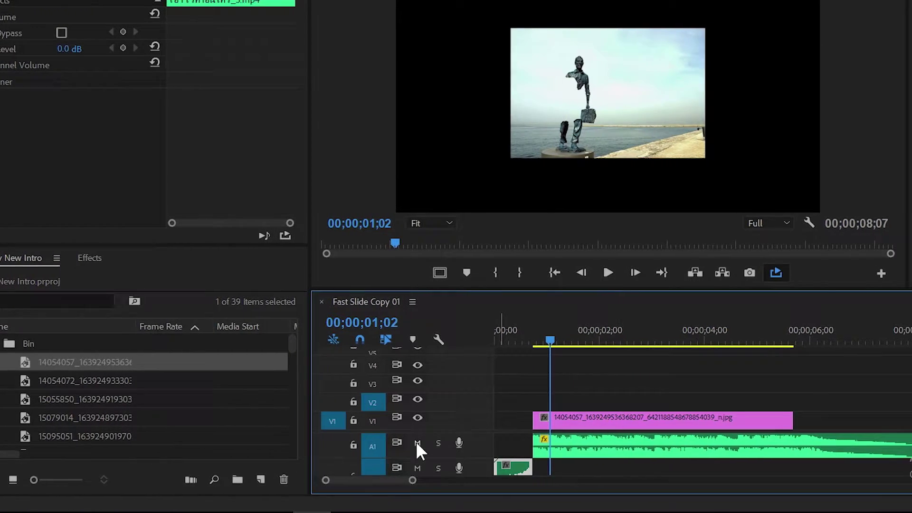
- Mute A1 and A2, then razor the statue photo at the playhead and delete the tail
click(463, 443)
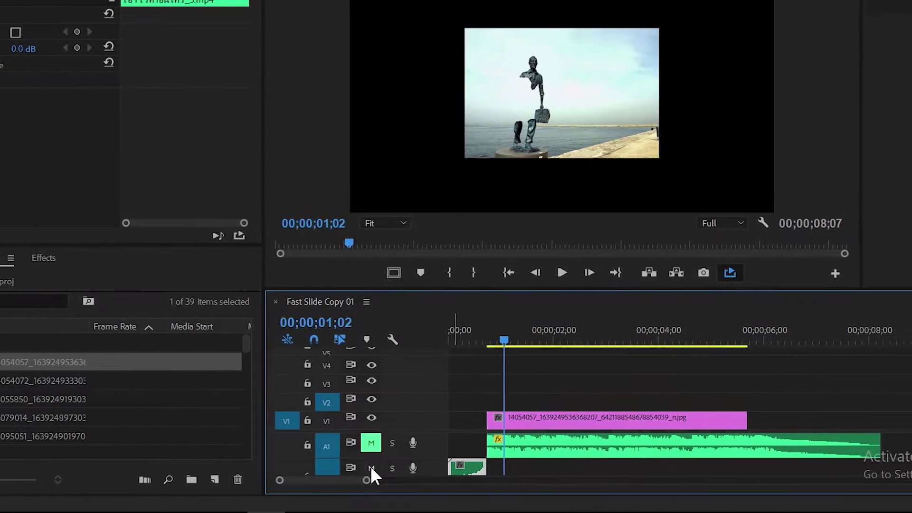
click(463, 468)
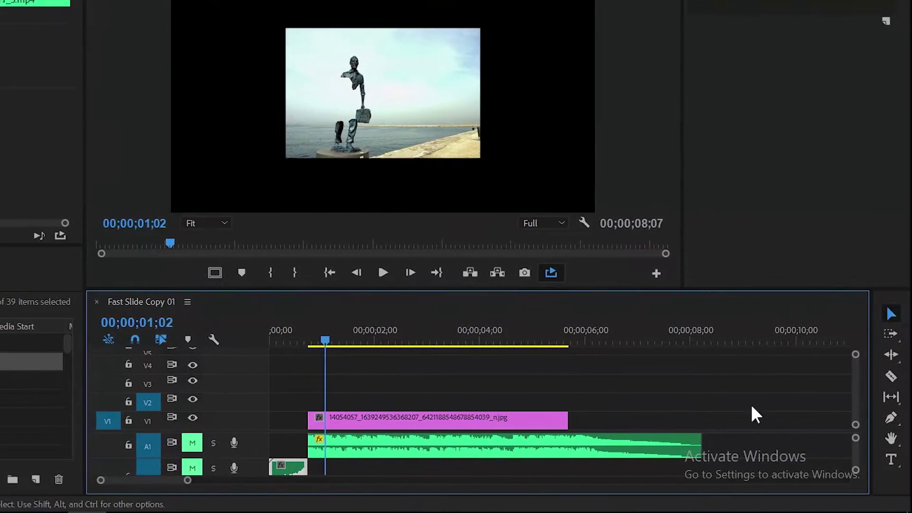
click(891, 377)
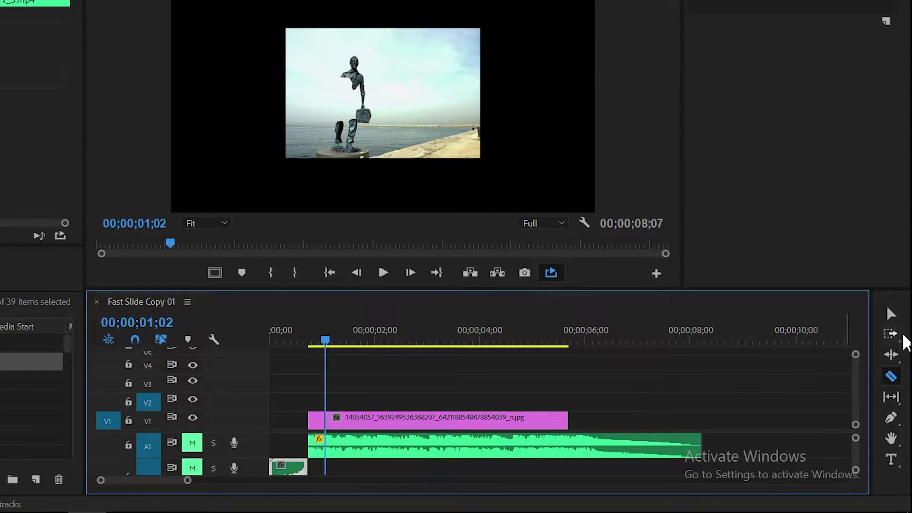
click(893, 312)
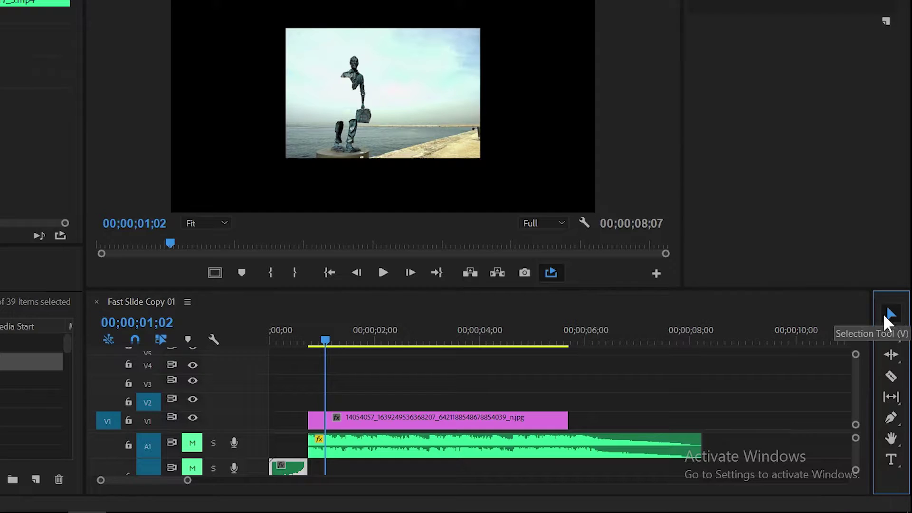
click(398, 421)
key(Delete)
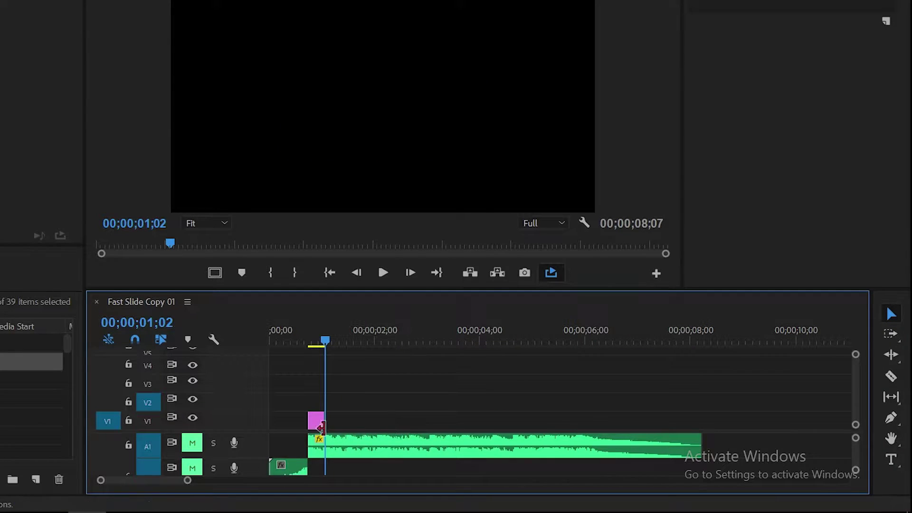
- Zoom the timeline in and select the short statue photo clip
key(equal)
key(equal)
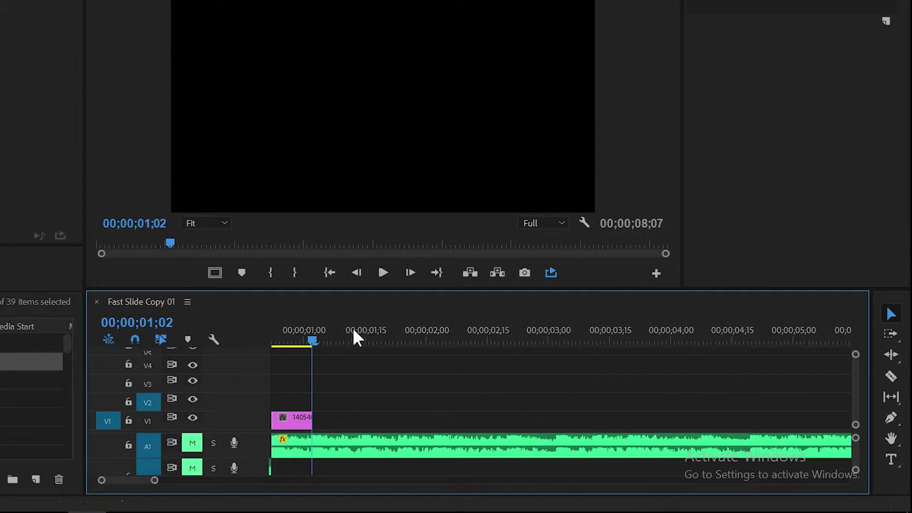
click(353, 327)
click(437, 338)
click(447, 427)
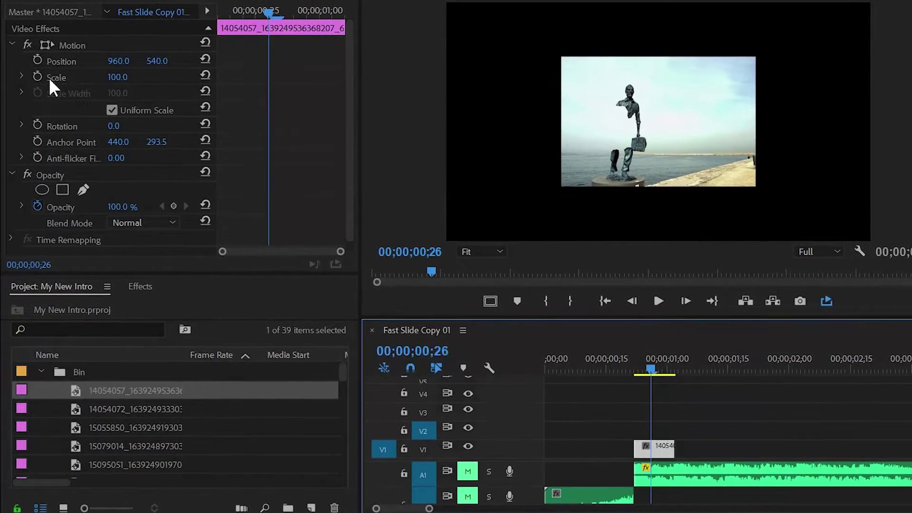
- Set the statue photo's Scale to 220 so it fills the frame
drag(116, 82, 128, 77)
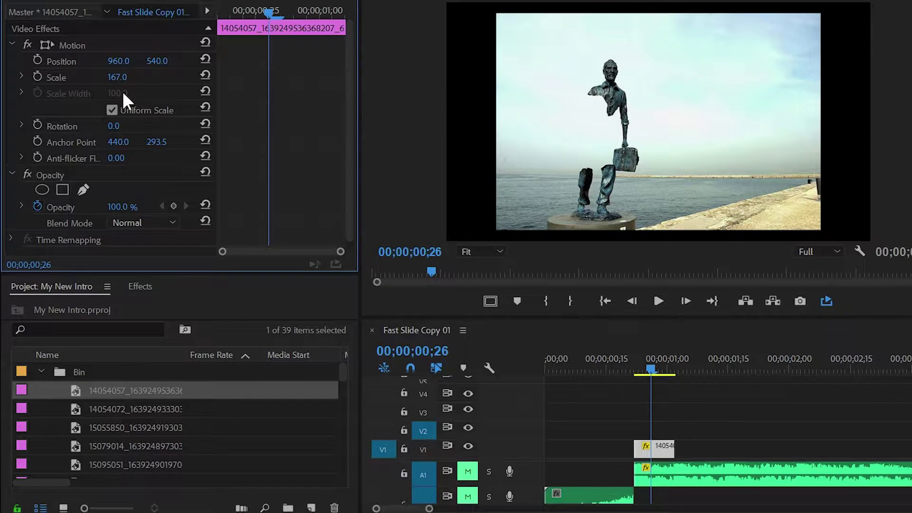
click(117, 77)
text(220)
key(Return)
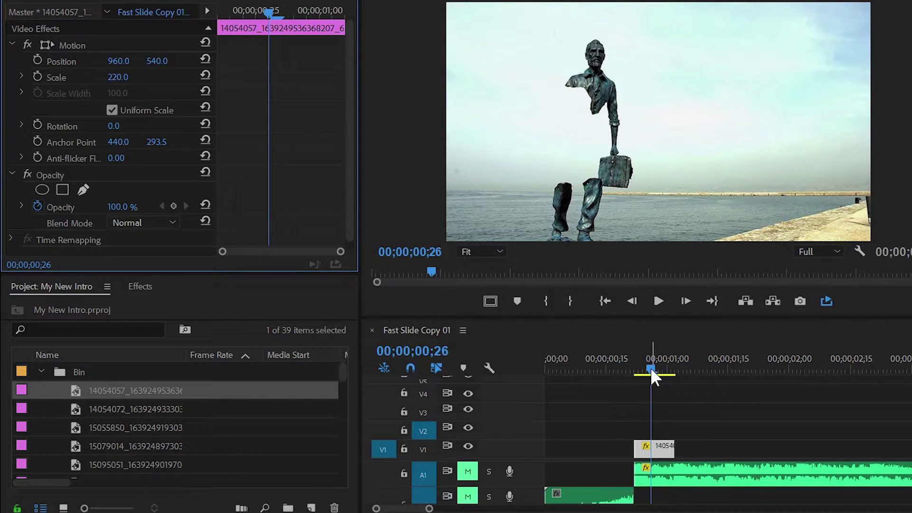
- Add Scale keyframes to the photo, with 261 at 00;00;00;24, and preview the zoom
drag(651, 370, 643, 372)
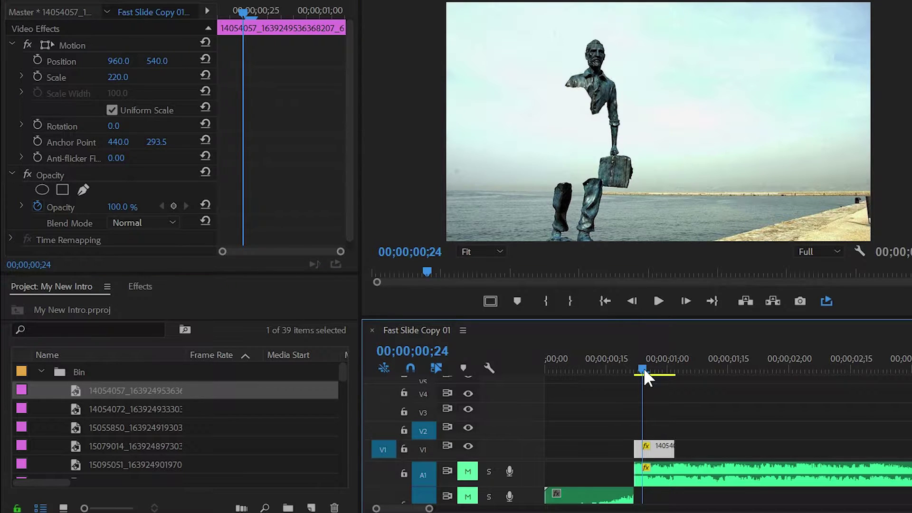
click(37, 77)
drag(242, 77, 218, 75)
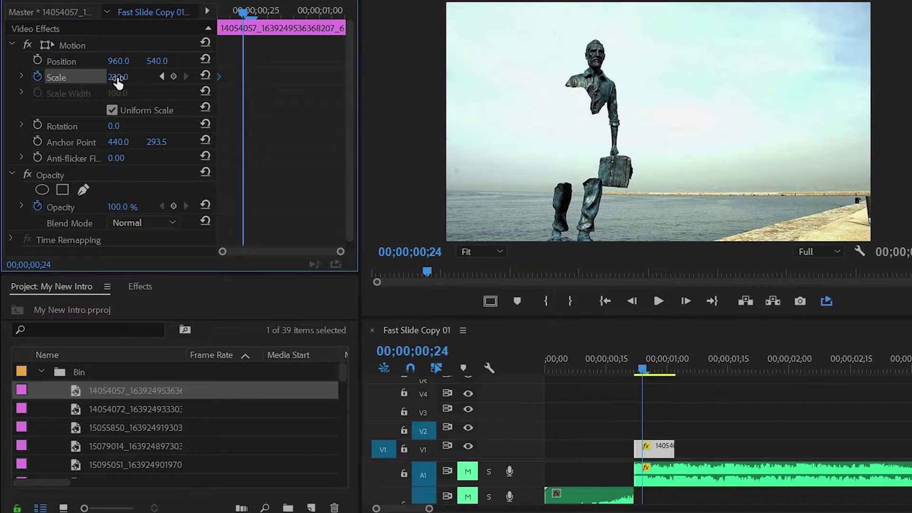
drag(117, 76, 137, 77)
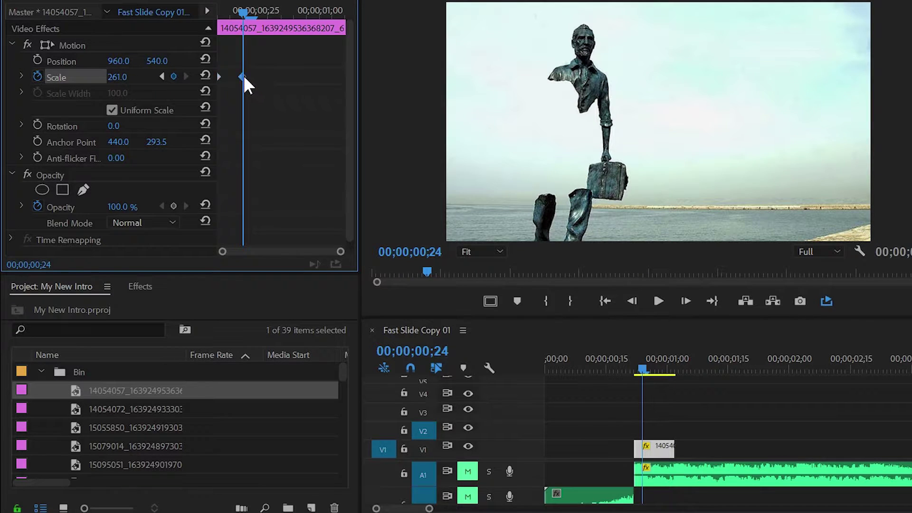
drag(243, 76, 338, 78)
drag(643, 370, 657, 376)
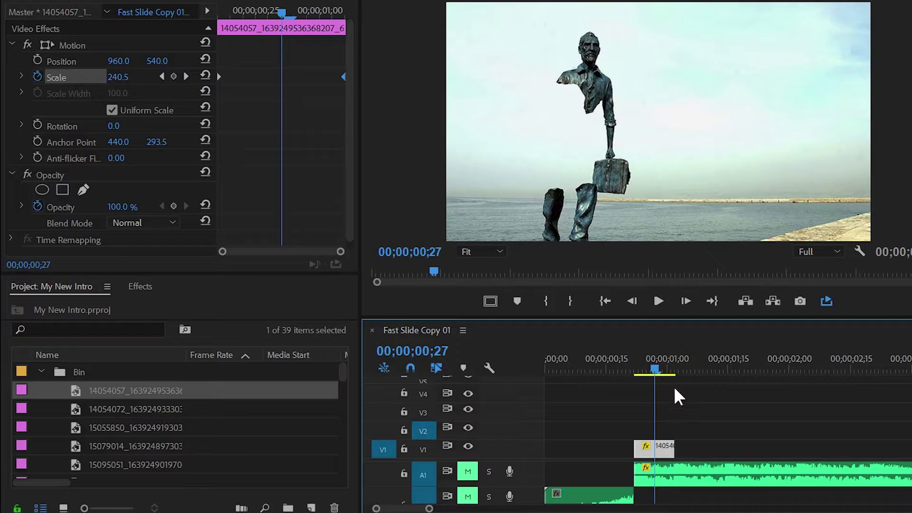
click(674, 386)
click(651, 371)
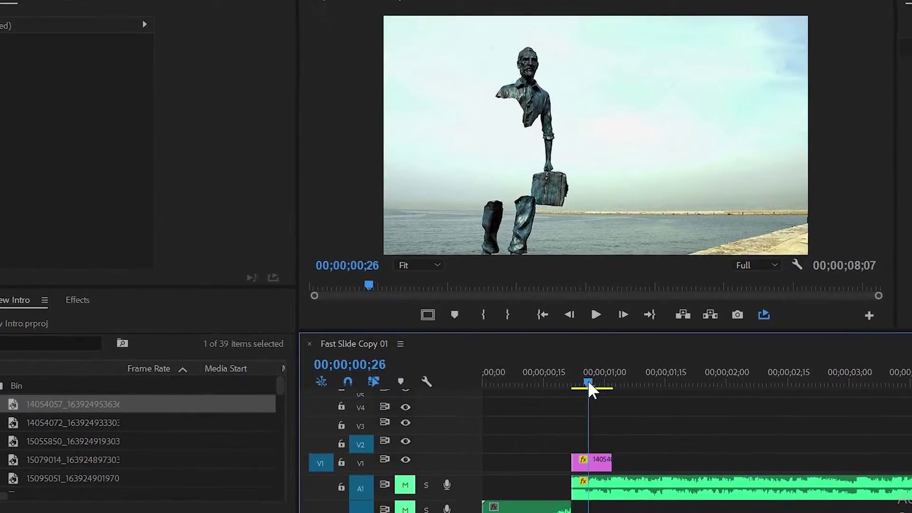
drag(588, 387, 572, 388)
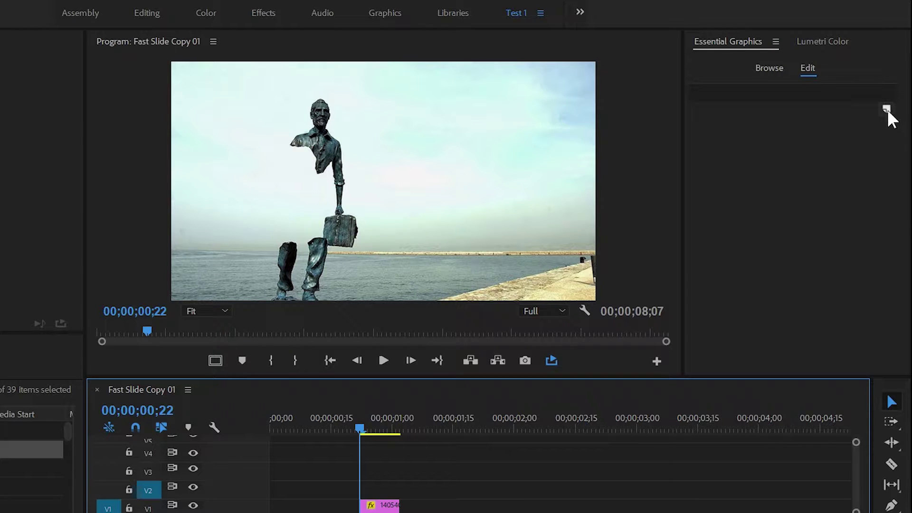
- Add a rectangle shape layer with a red fill in Essential Graphics
click(886, 109)
click(845, 160)
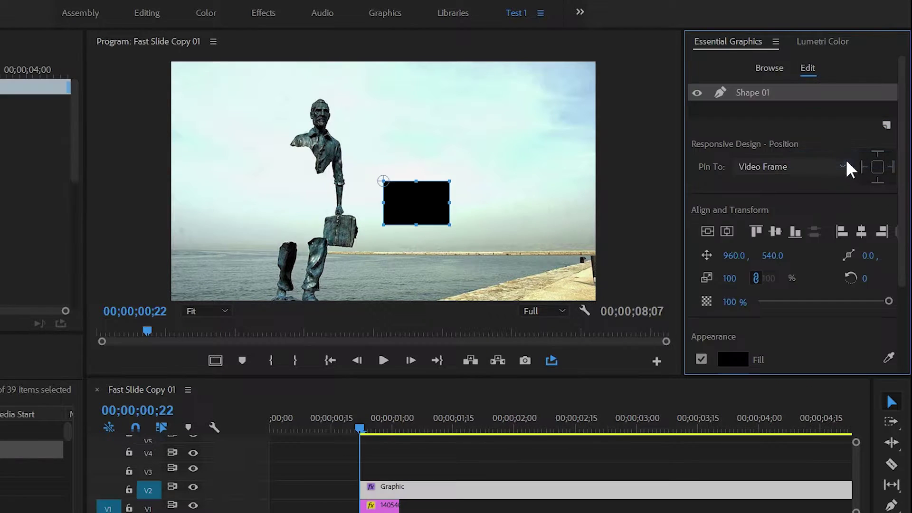
click(736, 356)
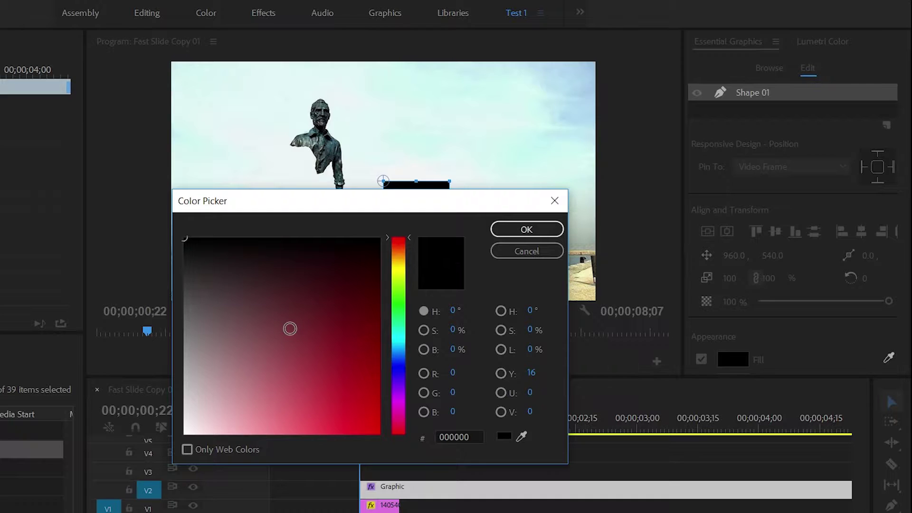
drag(361, 430, 361, 472)
click(526, 230)
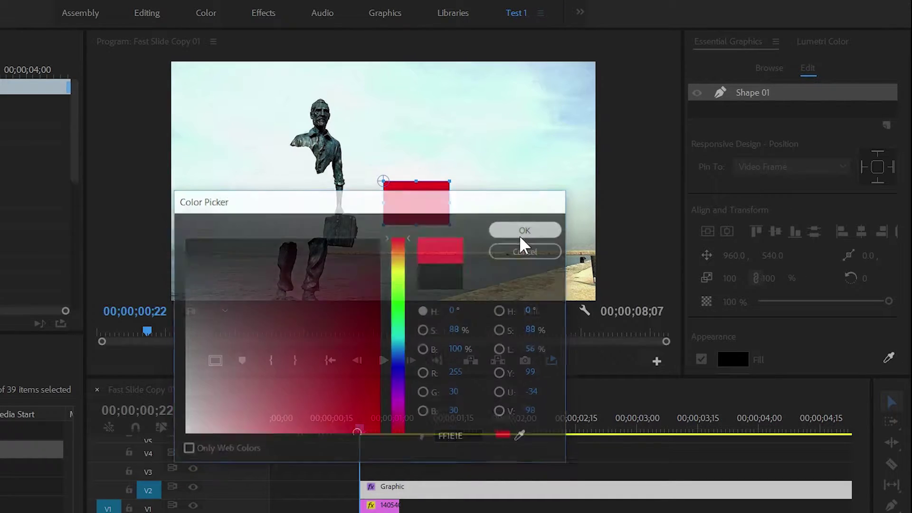
- Set the rectangle to 55% opacity and stretch it over the whole frame
click(731, 302)
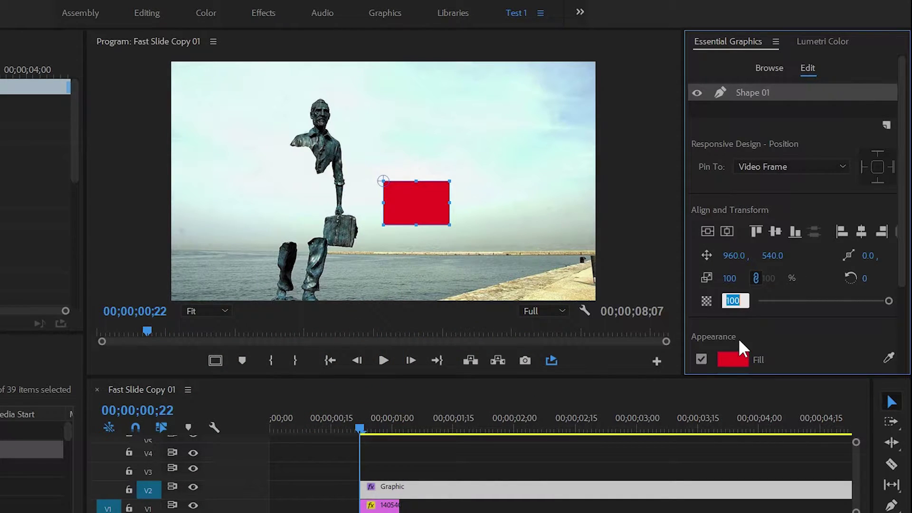
text(55)
key(Return)
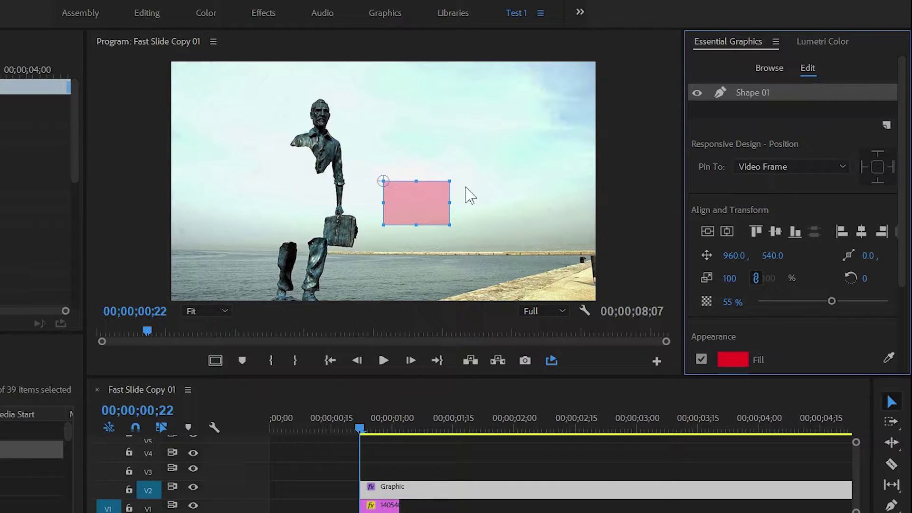
drag(448, 180, 596, 61)
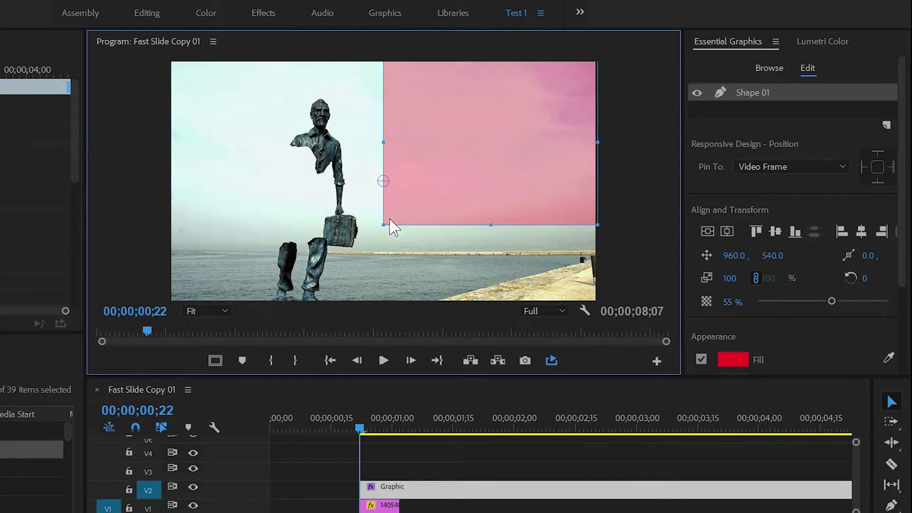
drag(379, 227, 171, 304)
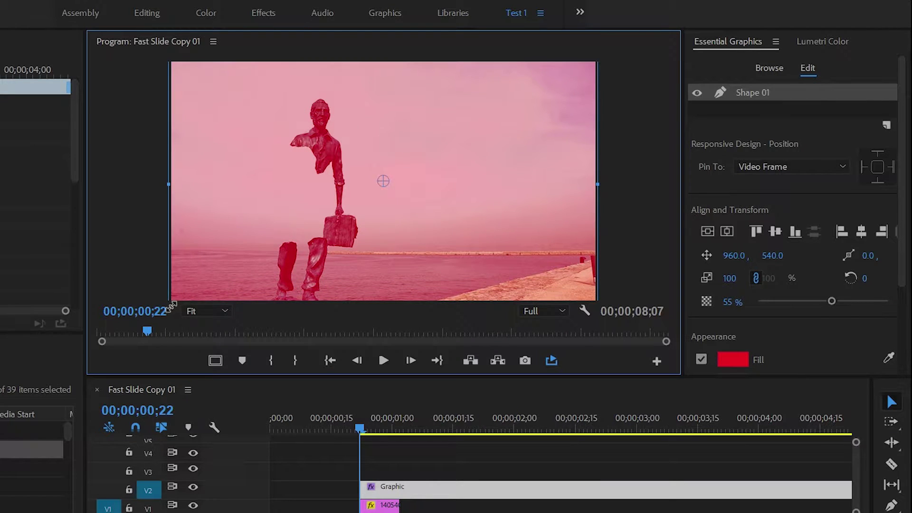
- Trim the V2 Graphic clip so it ends where the first photo ends
key(c)
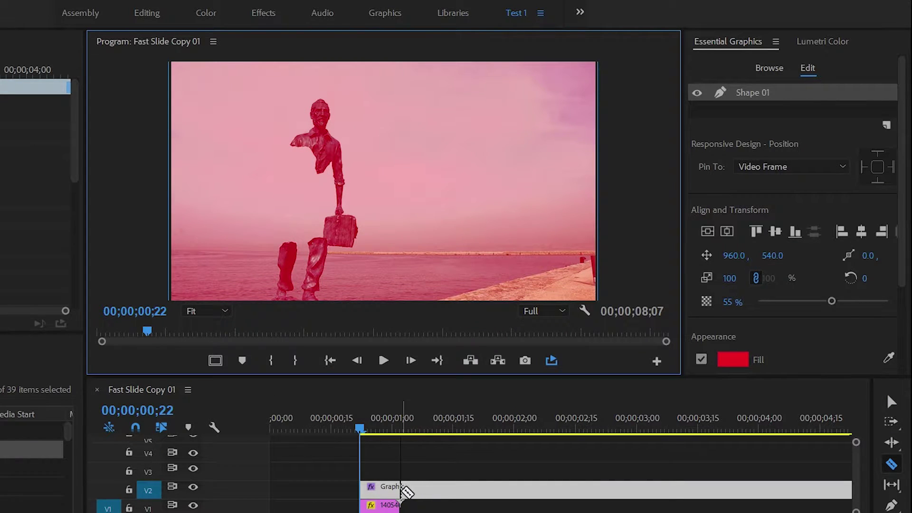
click(400, 487)
key(v)
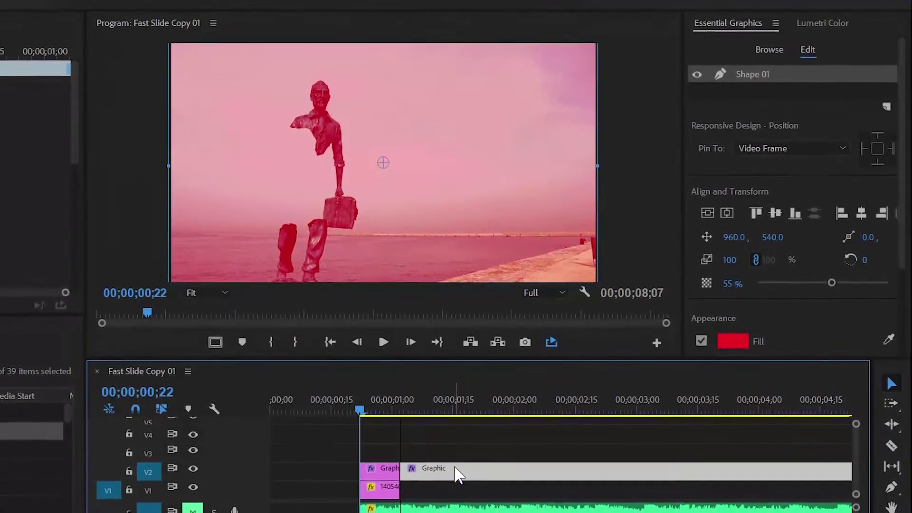
click(455, 479)
key(Delete)
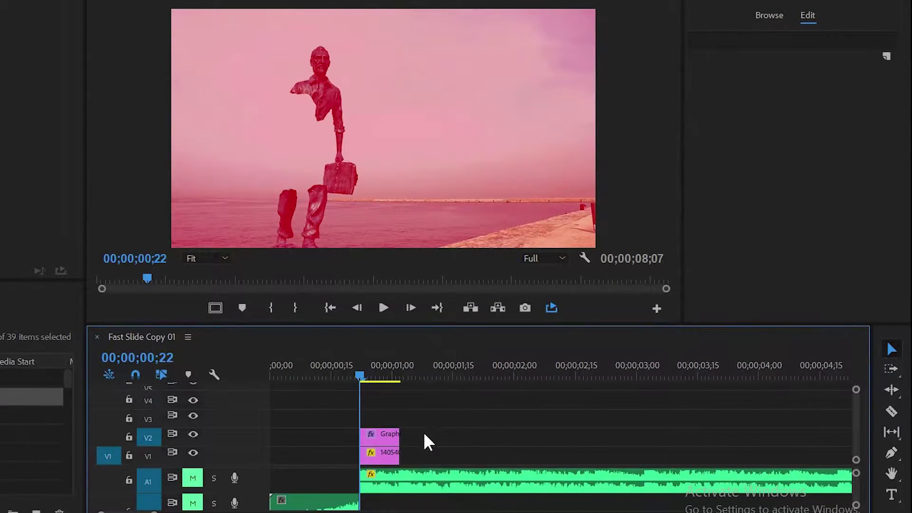
click(386, 440)
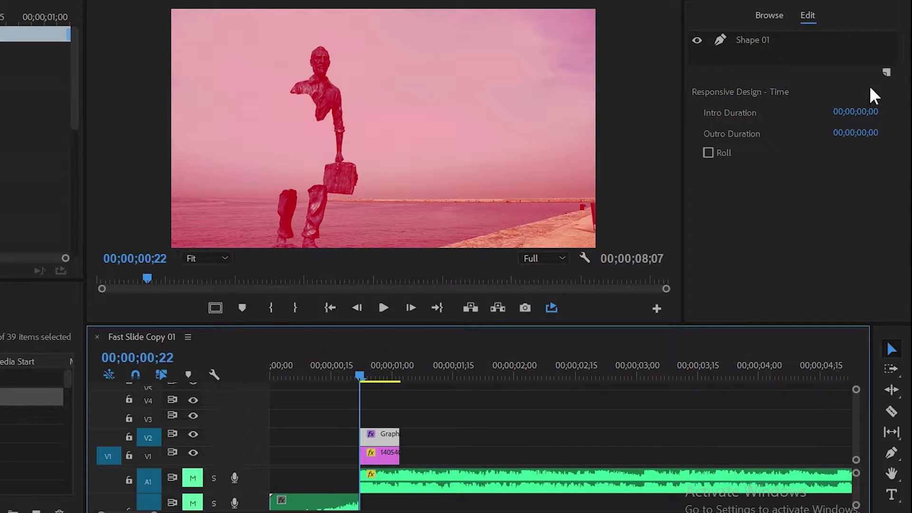
- Add a white 'TEXT 01' text layer and move it just below-right of centre
click(886, 72)
click(836, 88)
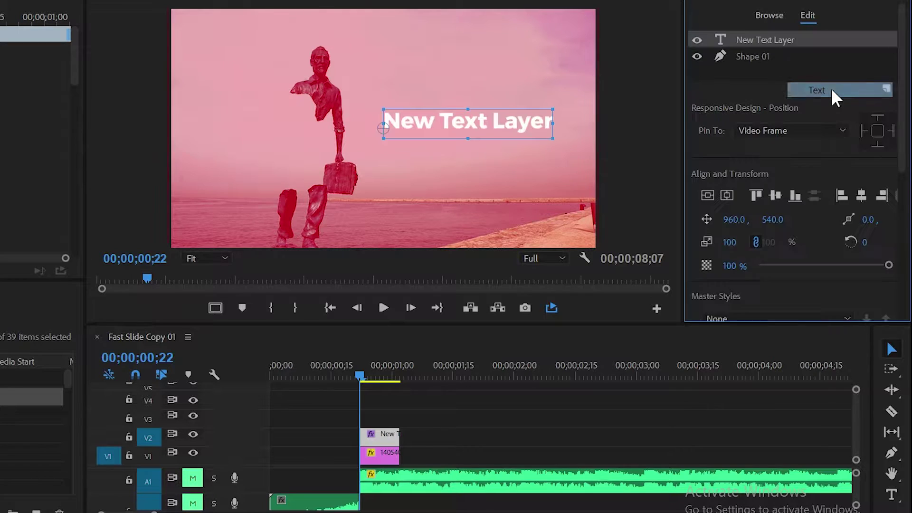
click(891, 494)
drag(390, 126, 556, 135)
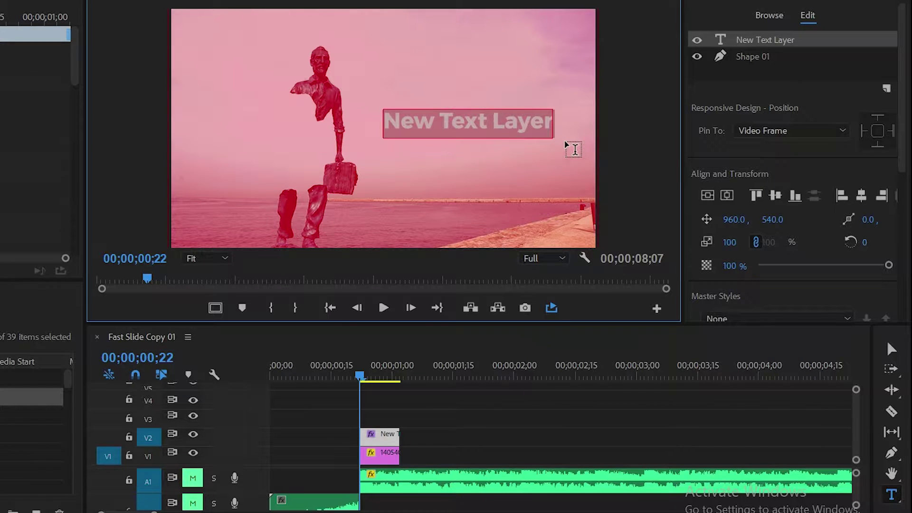
text(TEXT)
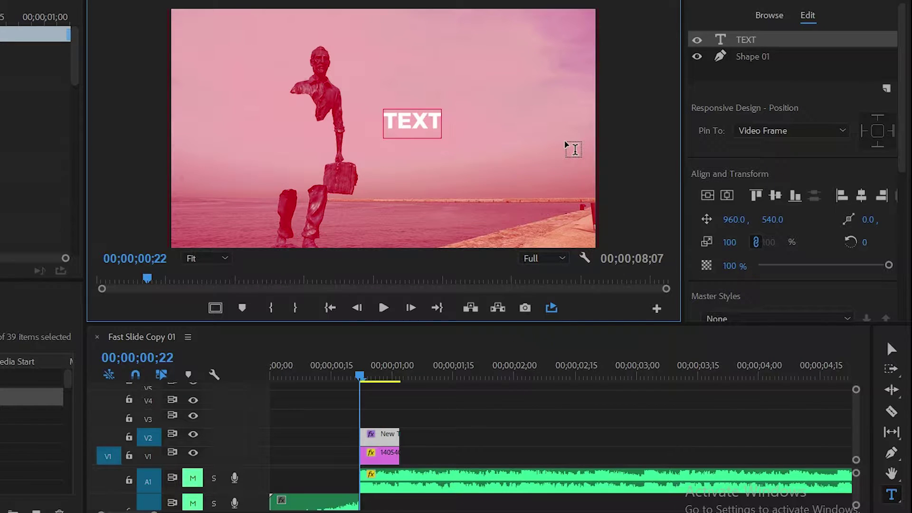
text( 01)
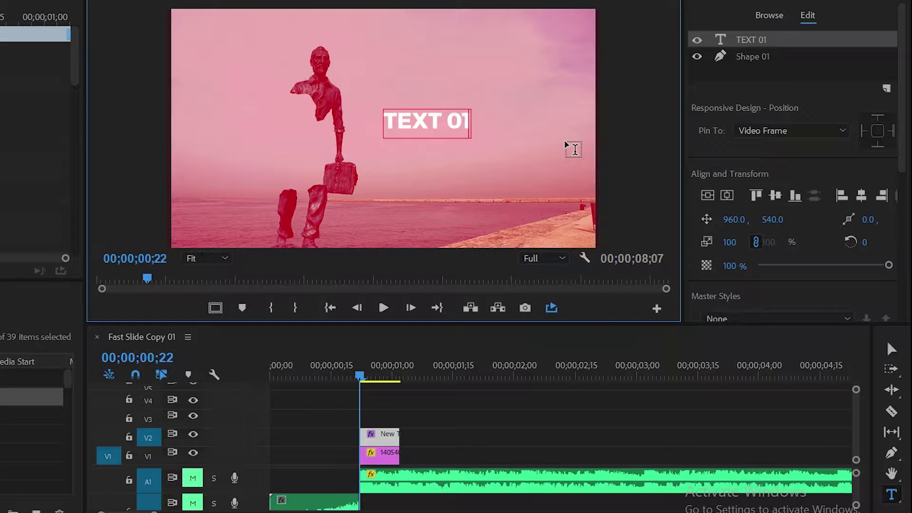
click(891, 349)
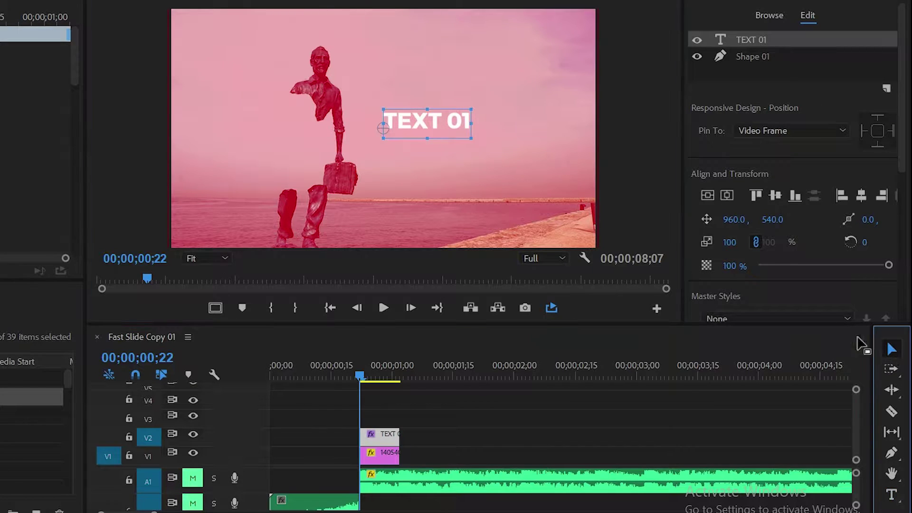
drag(441, 125, 451, 145)
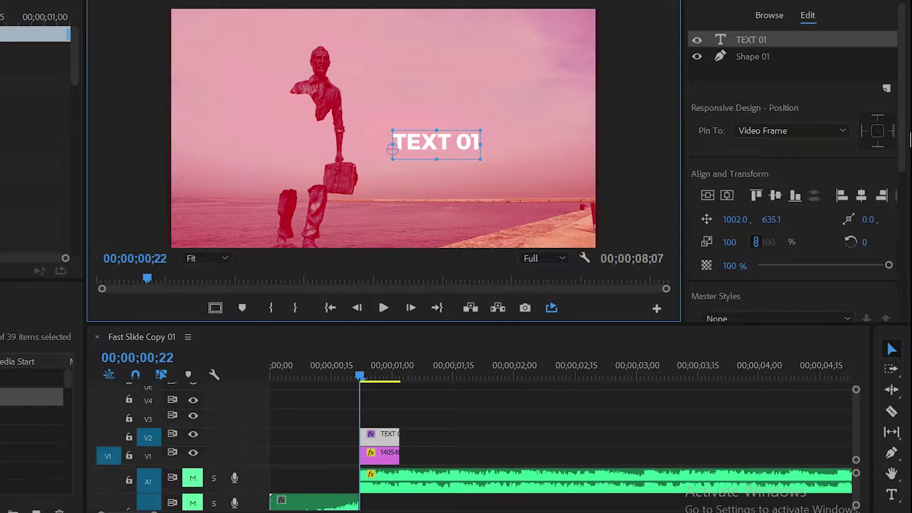
drag(902, 133, 897, 285)
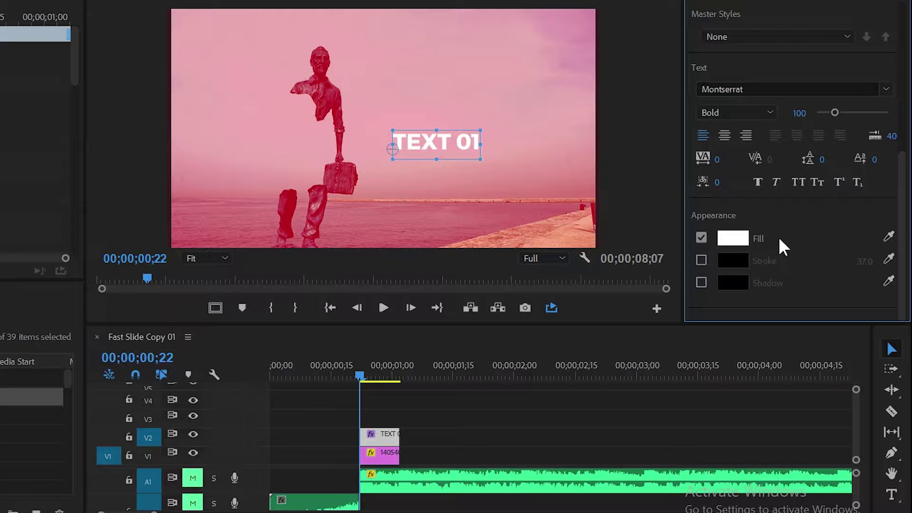
key(Right)
key(Right)
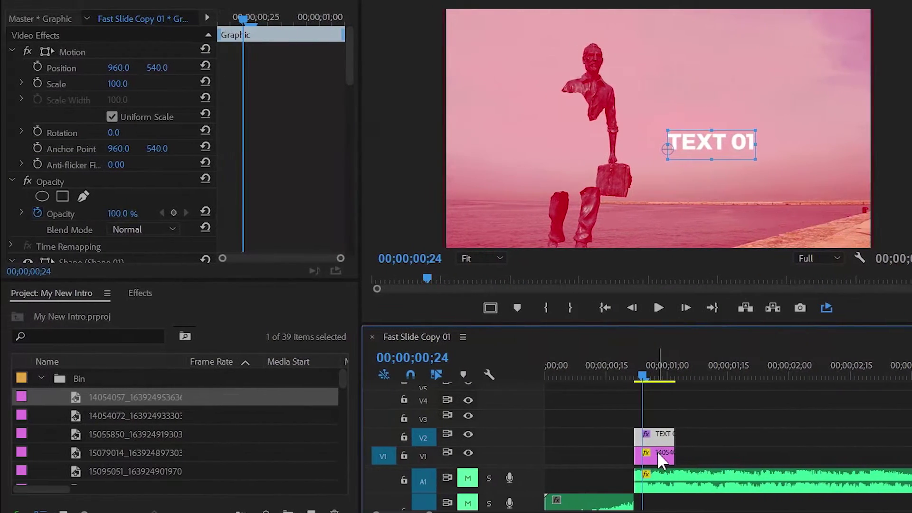
- Keyframe the title graphic's Scale from 100 at its start to 117.6 at 00;00;00;26
click(657, 451)
click(656, 432)
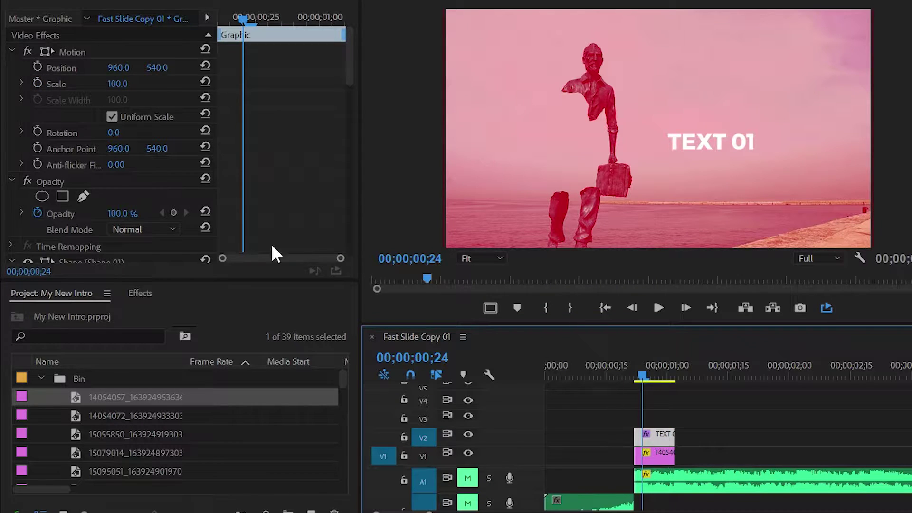
click(39, 84)
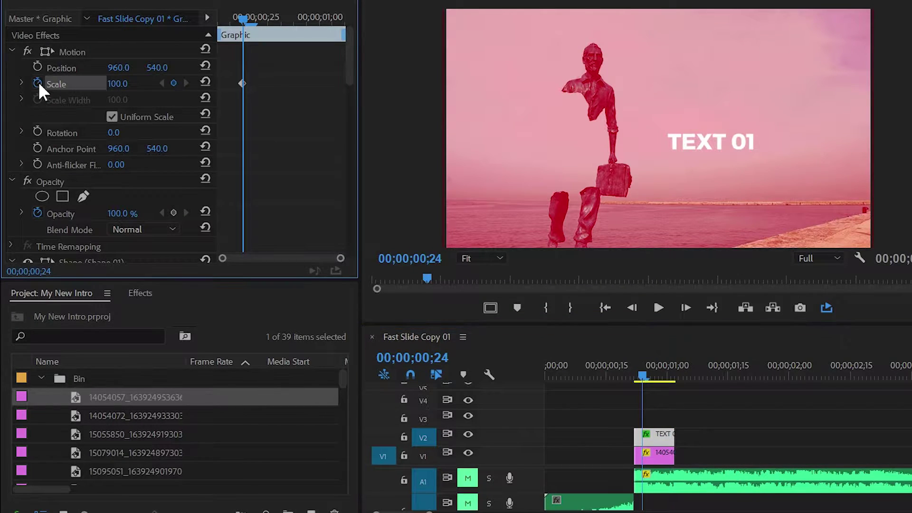
drag(243, 85, 220, 85)
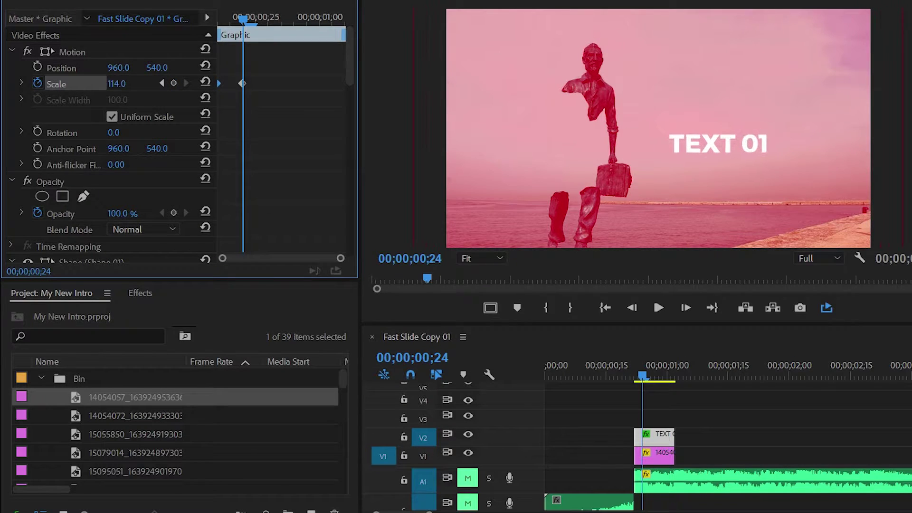
drag(117, 84, 138, 84)
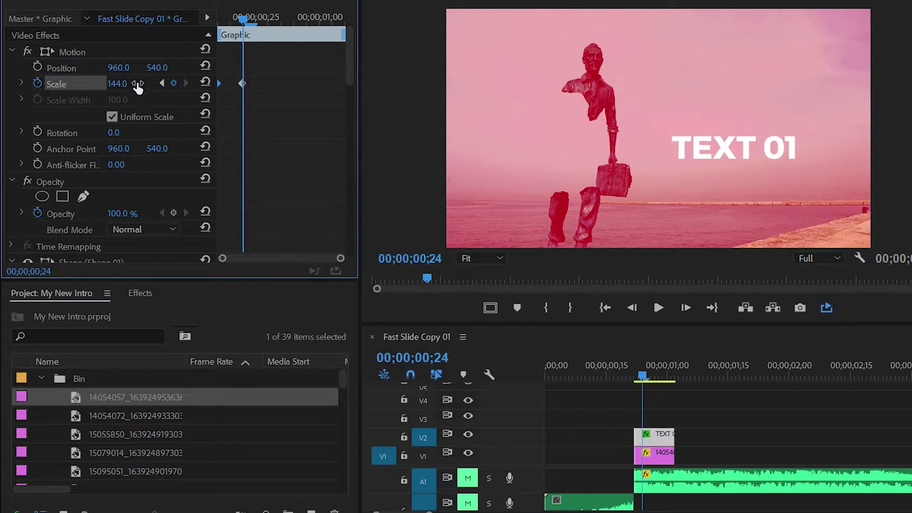
drag(242, 84, 343, 83)
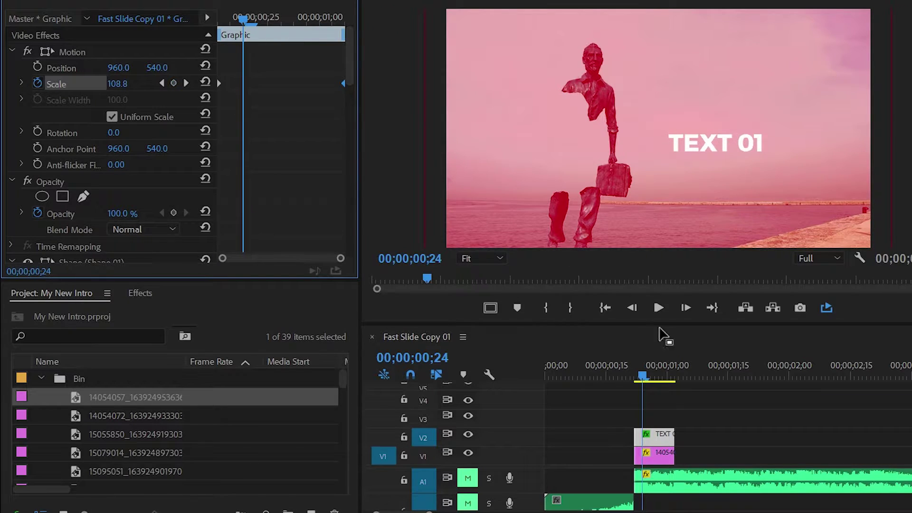
click(641, 376)
drag(640, 378, 649, 381)
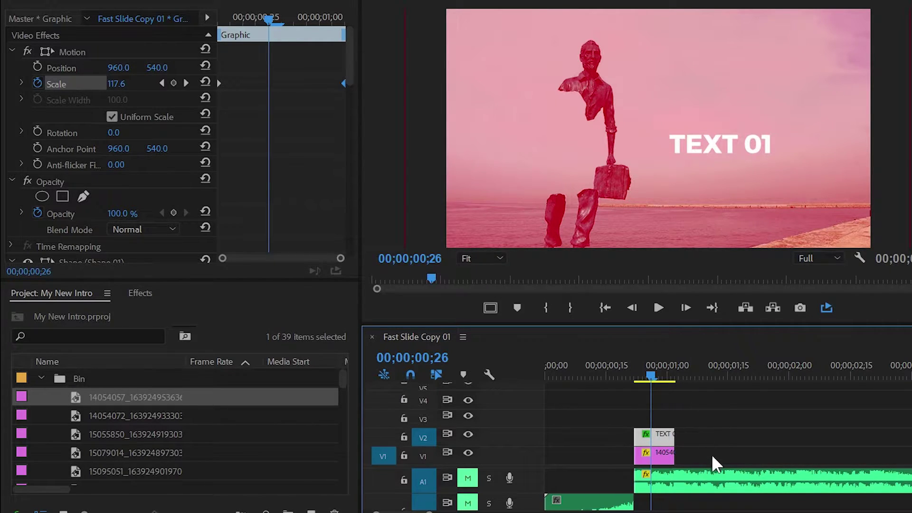
drag(710, 458, 636, 430)
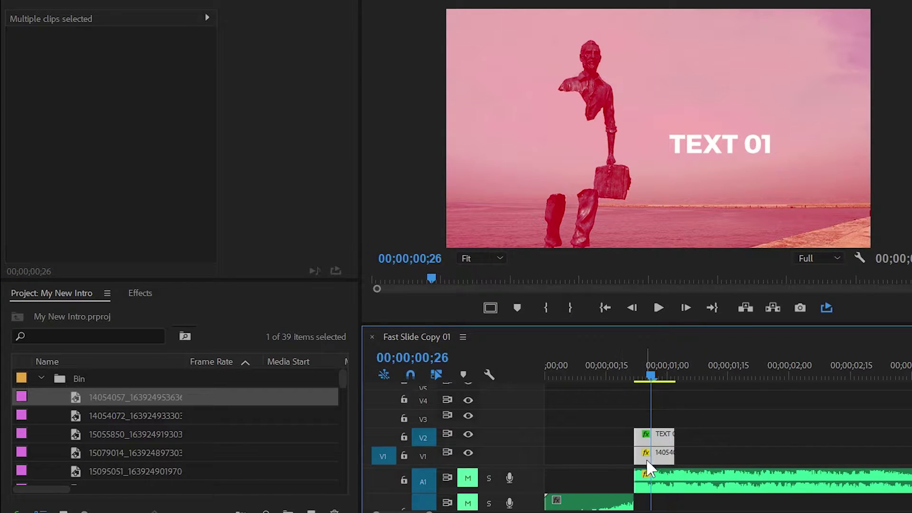
- Copy the photo-and-title pair to the sequence start and lengthen the clips to close gaps
drag(657, 455, 566, 456)
click(578, 453)
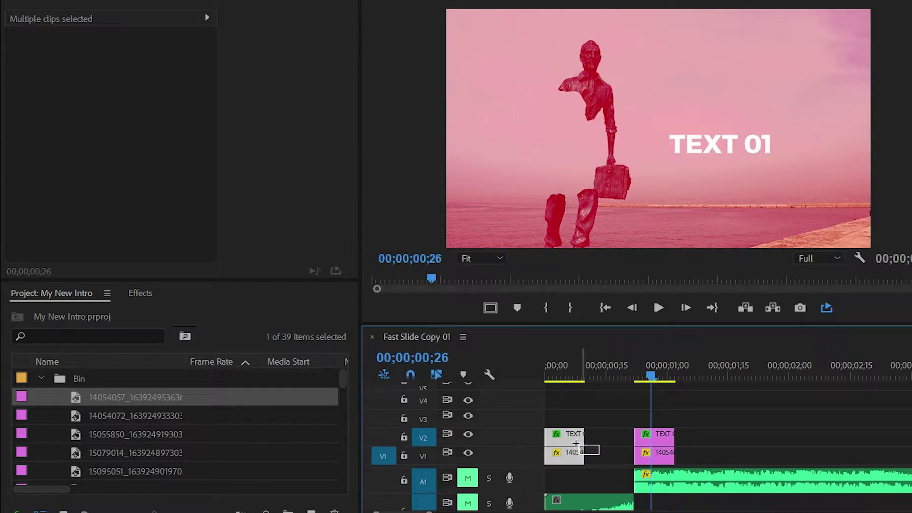
drag(588, 438, 634, 438)
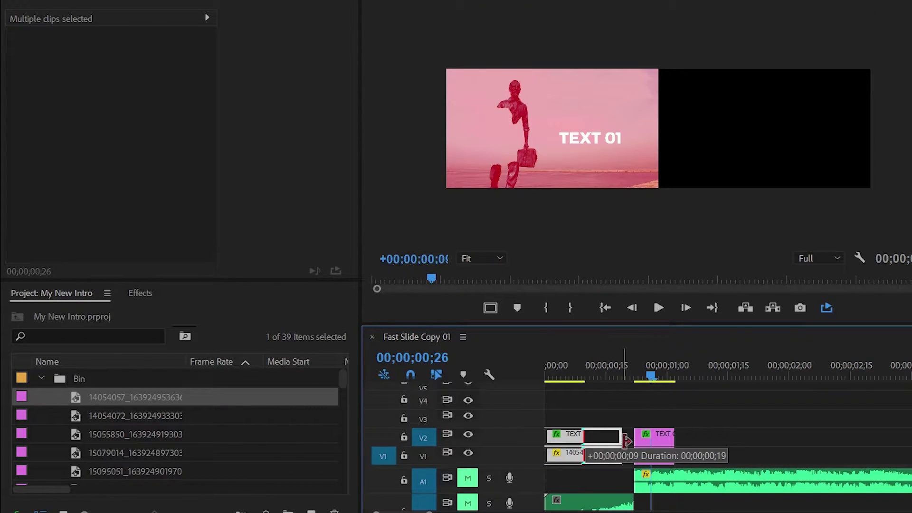
drag(702, 454, 664, 430)
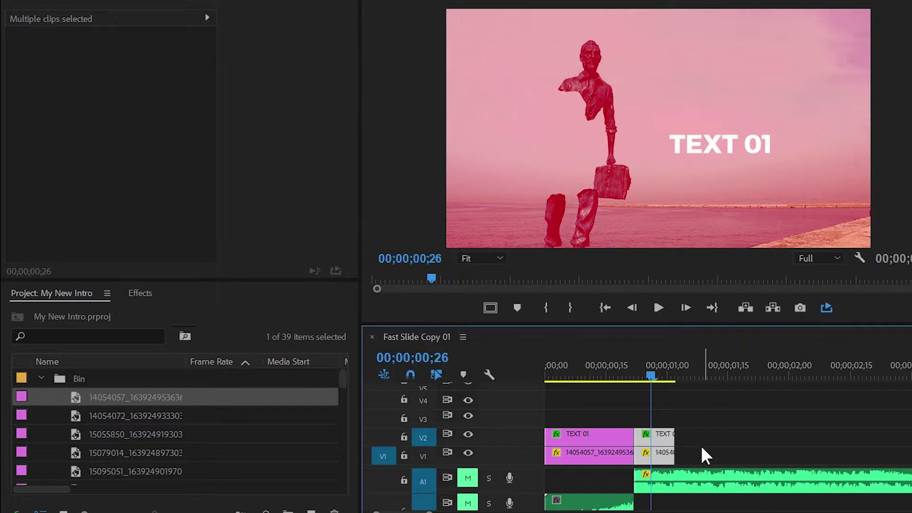
drag(675, 454, 702, 460)
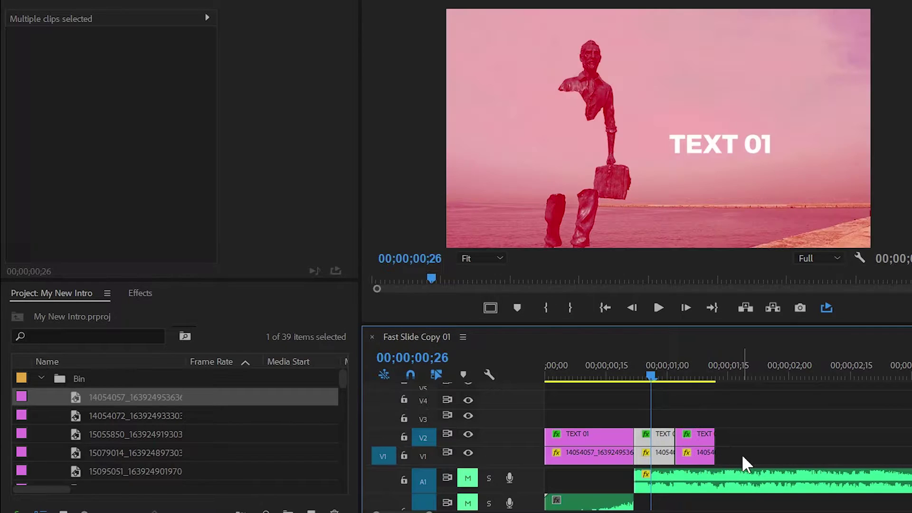
drag(742, 455, 662, 422)
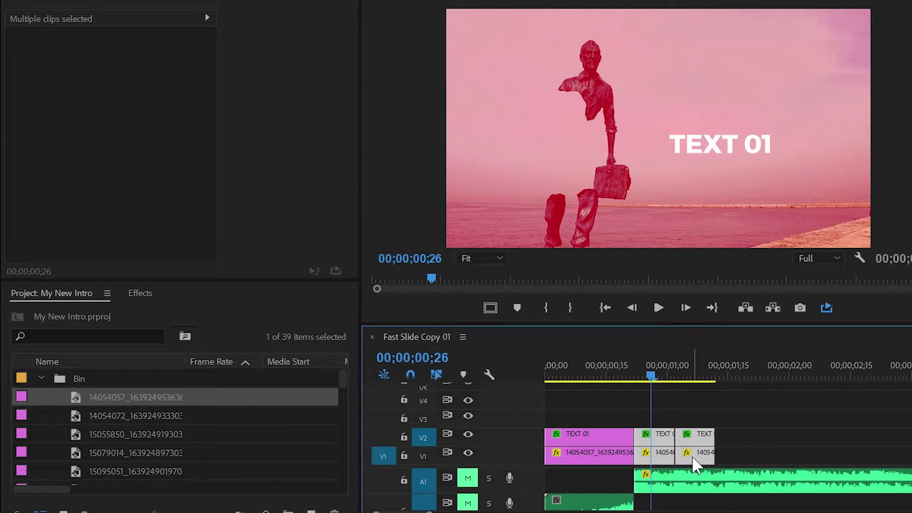
- Alt-drag duplicates of the clip pairs repeatedly to fill V1 and V2 past 00;00;03;15
drag(695, 460, 773, 460)
drag(755, 459, 760, 455)
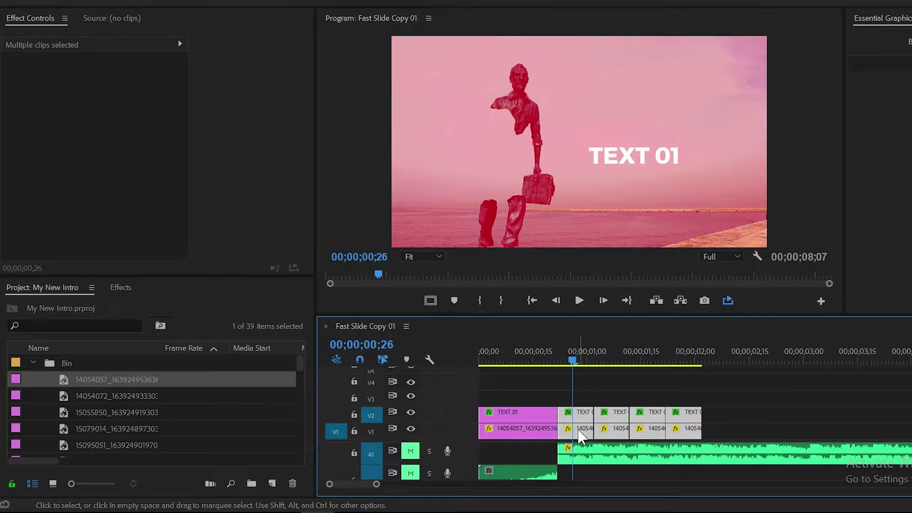
drag(580, 436, 724, 429)
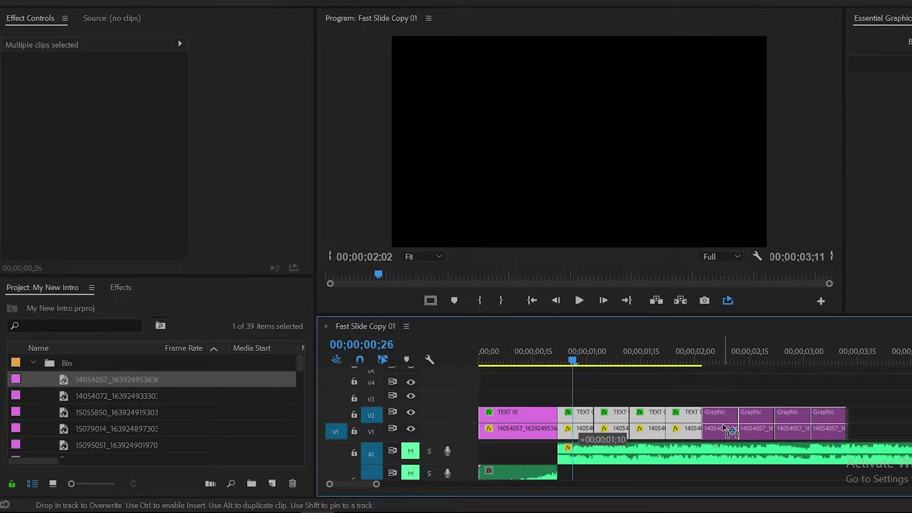
drag(724, 429, 689, 430)
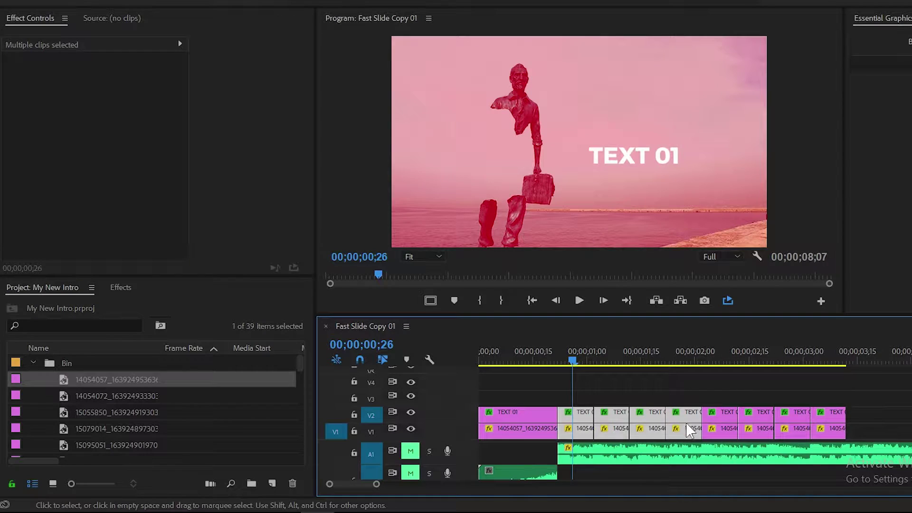
mouse_move(875, 390)
mouse_down()
mouse_move(802, 430)
mouse_move(862, 430)
mouse_up()
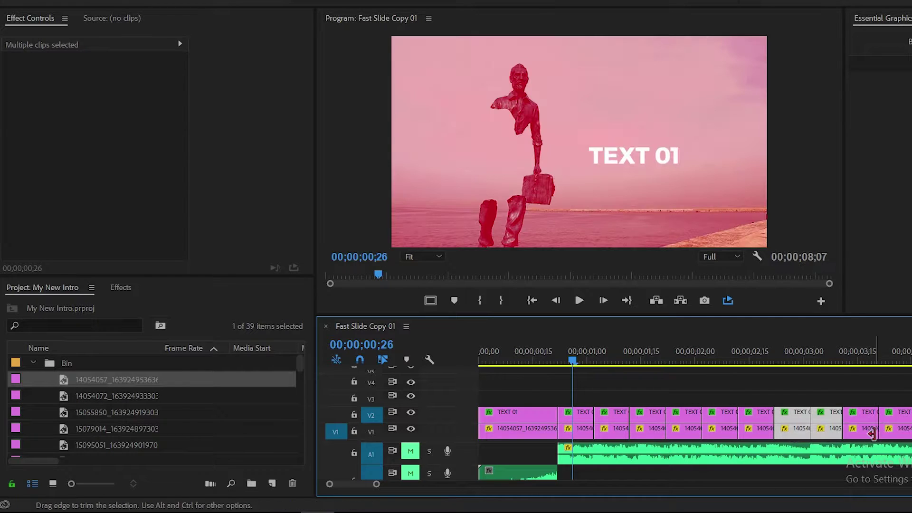
drag(537, 351, 580, 355)
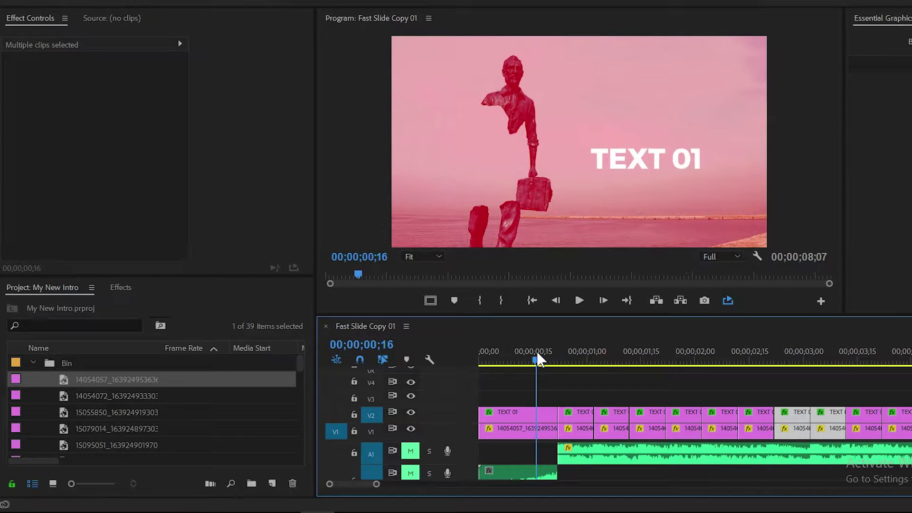
- Replace the first two short V1 clips with different photos from the project bin
click(582, 430)
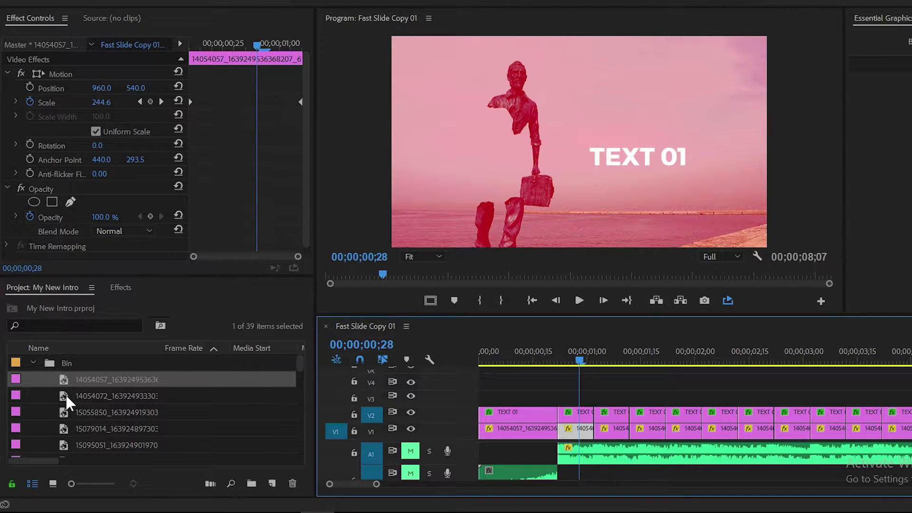
drag(63, 399, 575, 441)
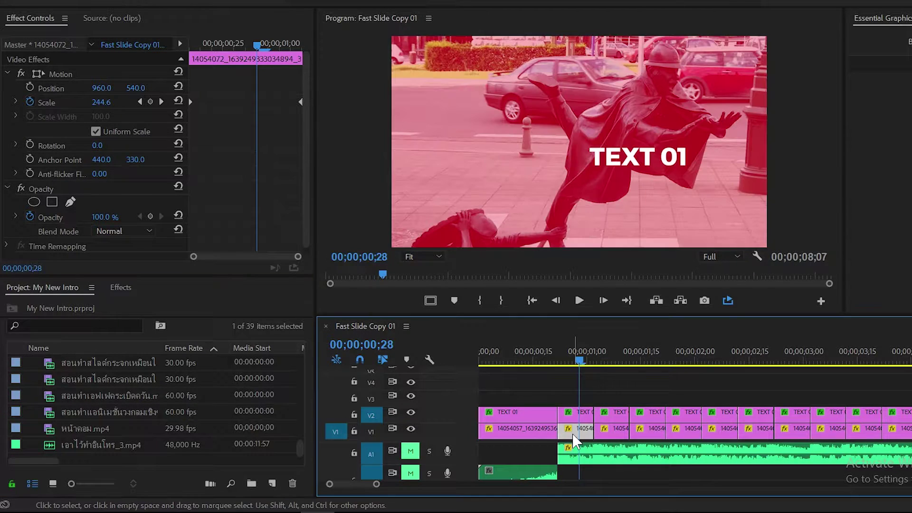
click(613, 367)
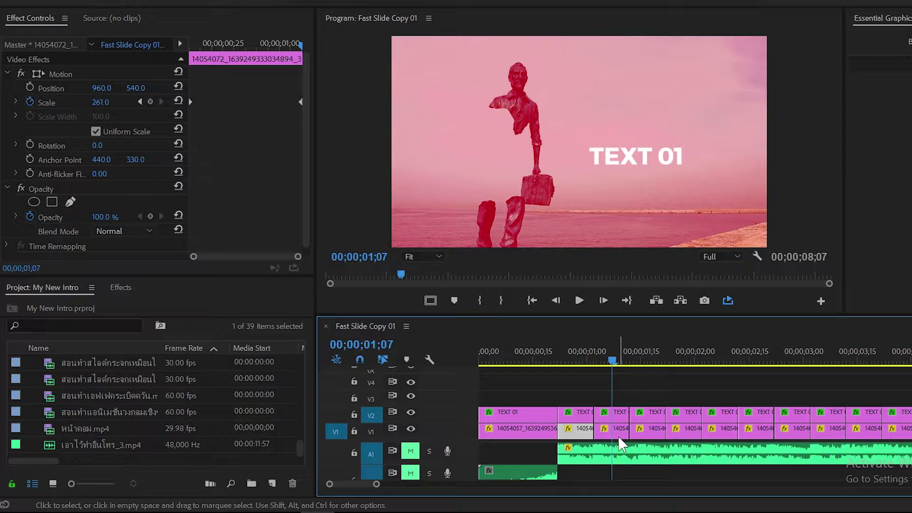
click(617, 430)
drag(300, 449, 303, 357)
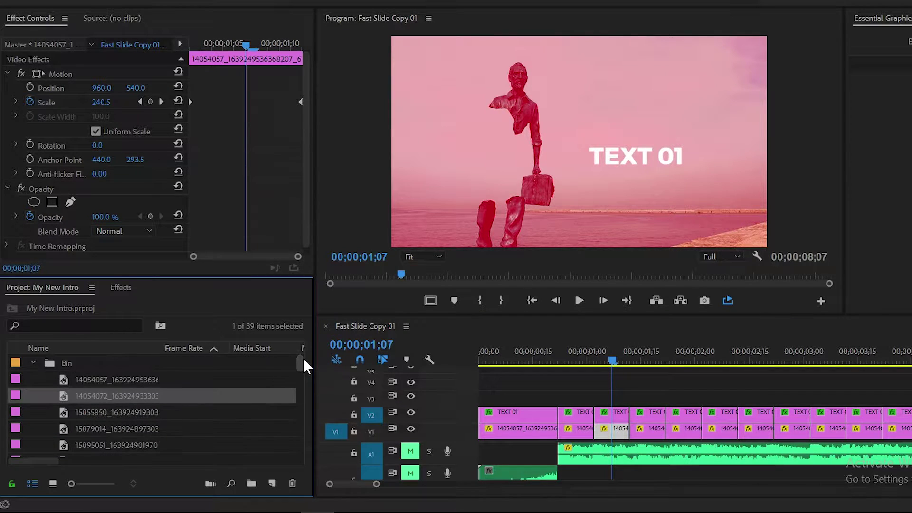
mouse_move(62, 411)
mouse_down()
mouse_move(509, 464)
mouse_move(605, 430)
mouse_up()
- Replace the remaining V1 clips with 15079, 15095, 15107, 15134, 15178, 15181, 15192 and 15202512
click(653, 356)
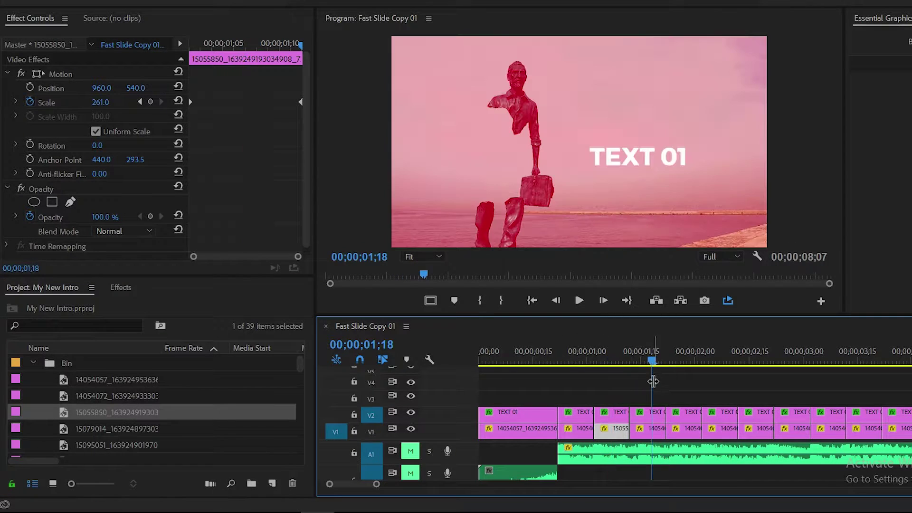
drag(63, 428, 648, 430)
drag(88, 445, 684, 430)
click(677, 360)
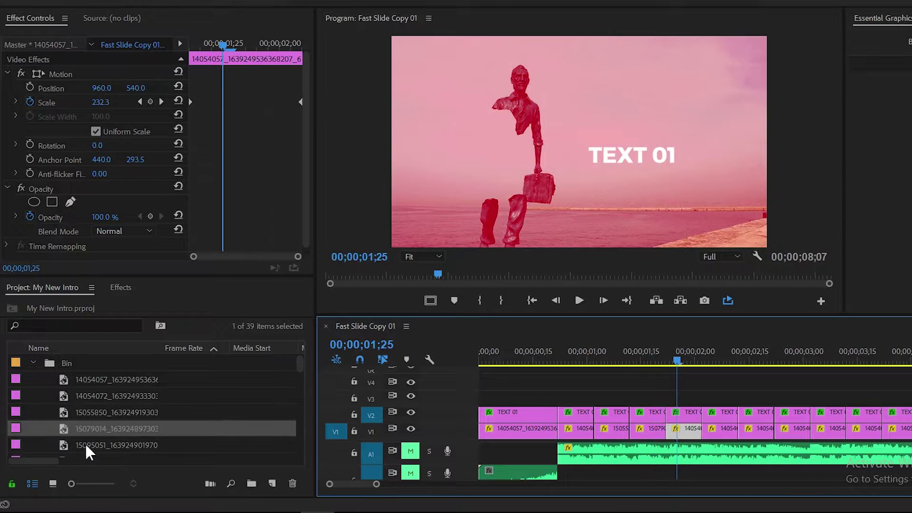
drag(95, 396, 720, 430)
drag(95, 412, 757, 429)
drag(95, 428, 793, 430)
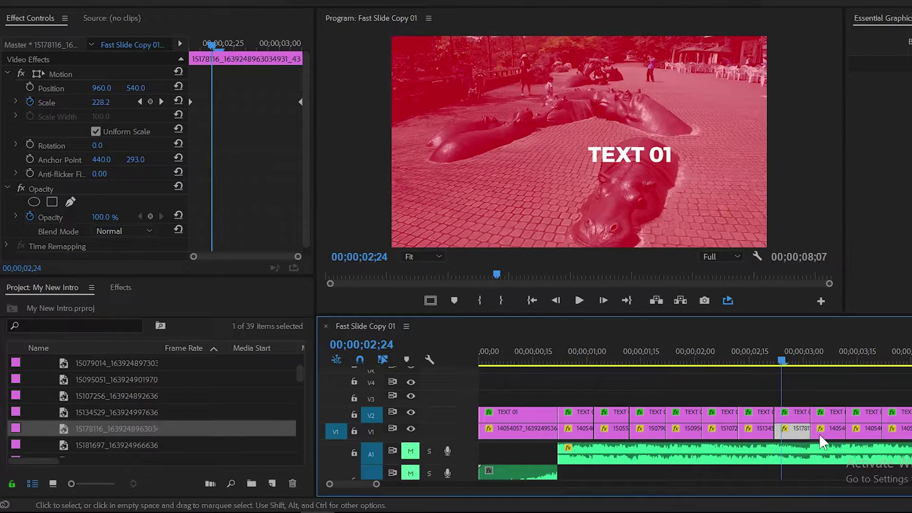
drag(95, 445, 829, 430)
click(870, 356)
scroll(152, 404, down, 2)
drag(95, 395, 867, 430)
click(898, 356)
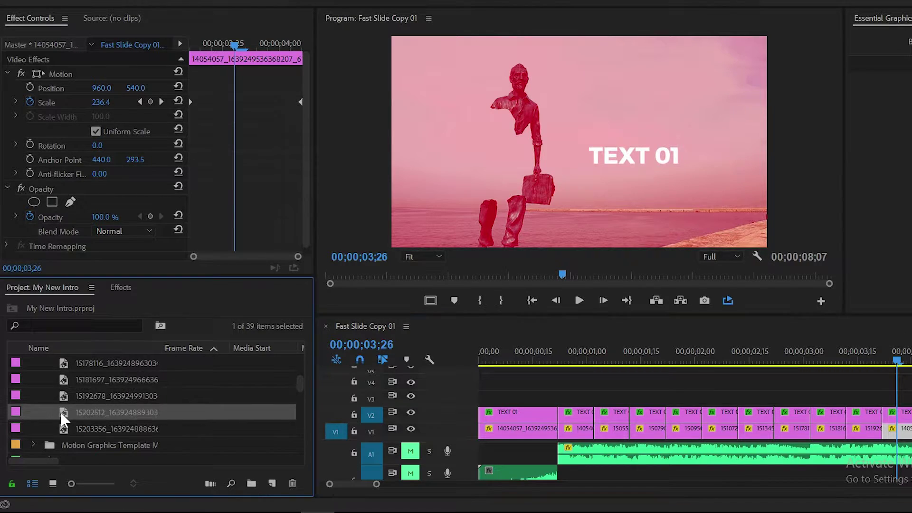
drag(65, 414, 901, 432)
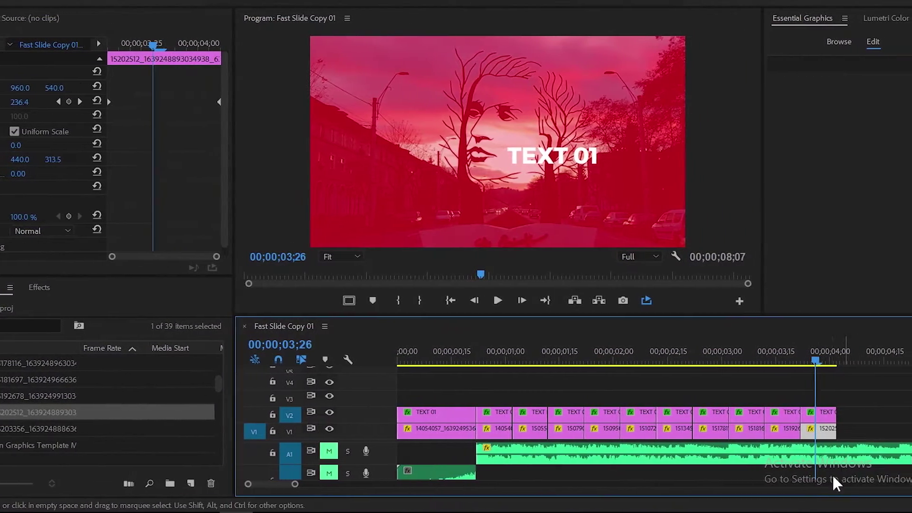
- Move the second title's text left of centre and change it to 'TEXT 02'
click(426, 354)
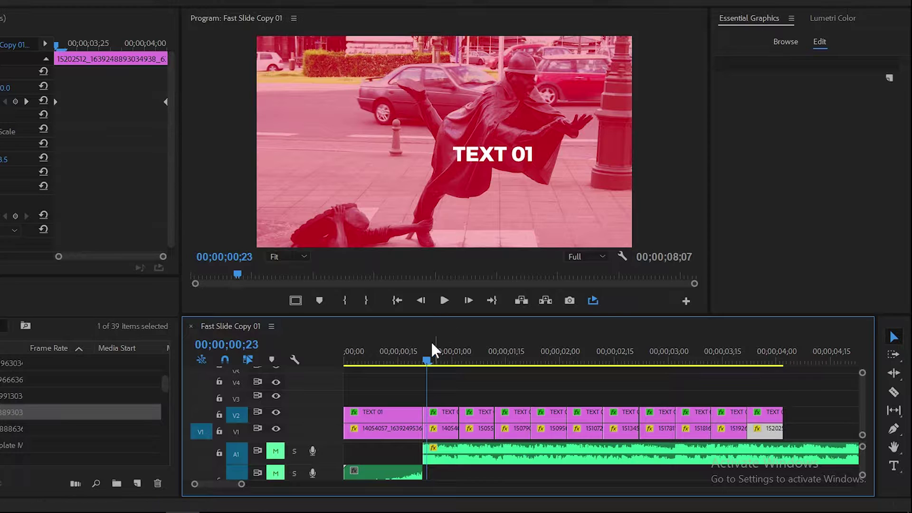
drag(425, 361, 437, 361)
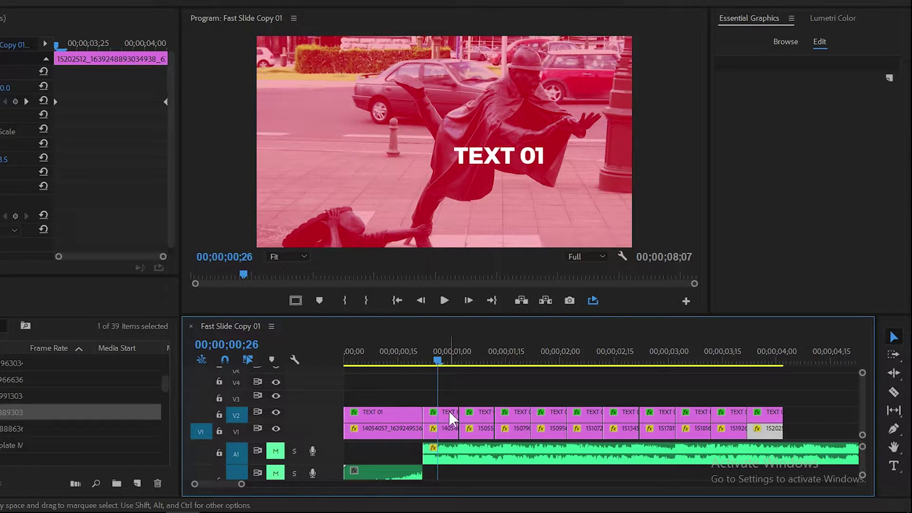
click(450, 413)
click(779, 65)
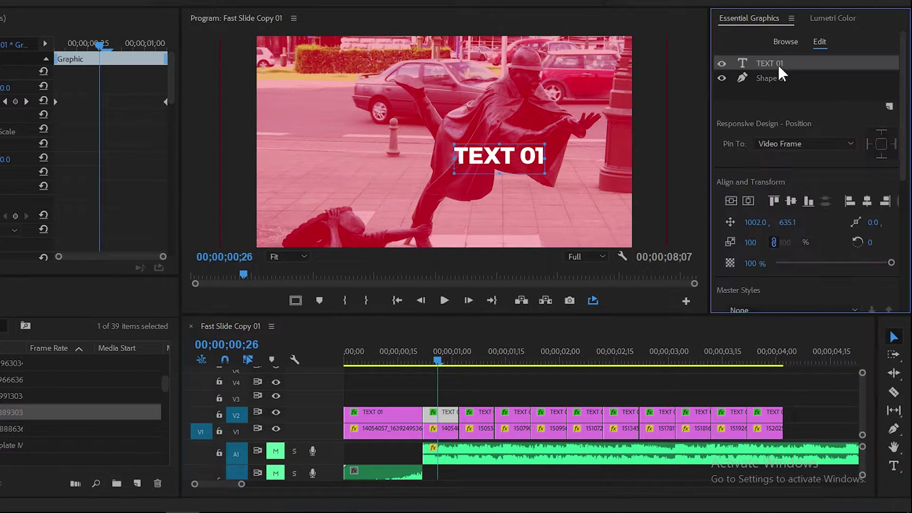
drag(502, 153, 349, 160)
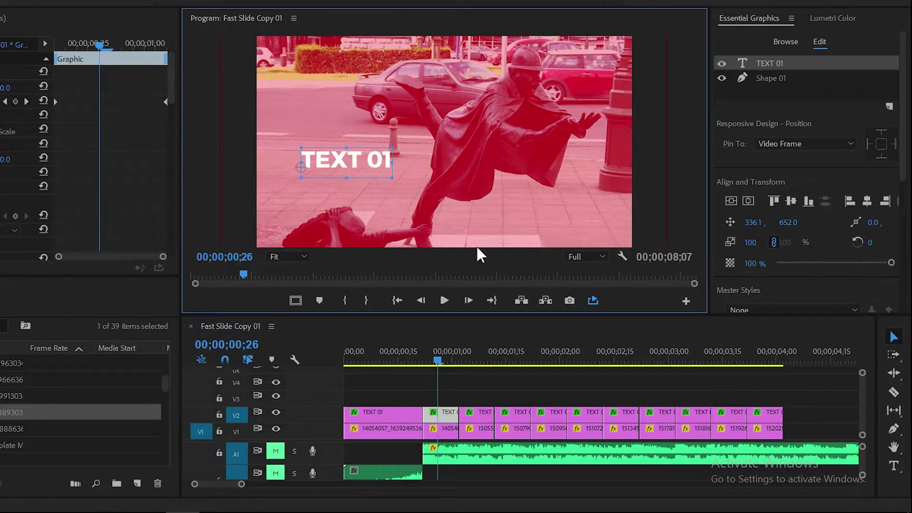
click(894, 466)
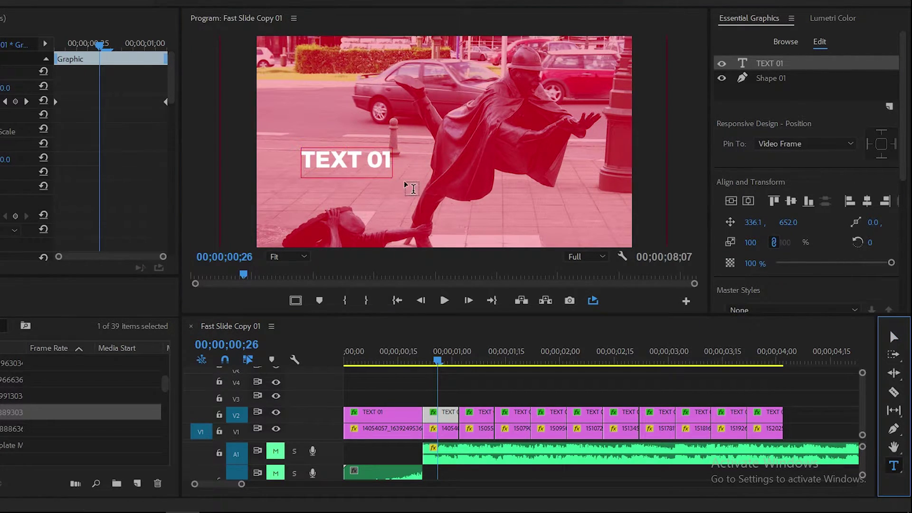
click(387, 165)
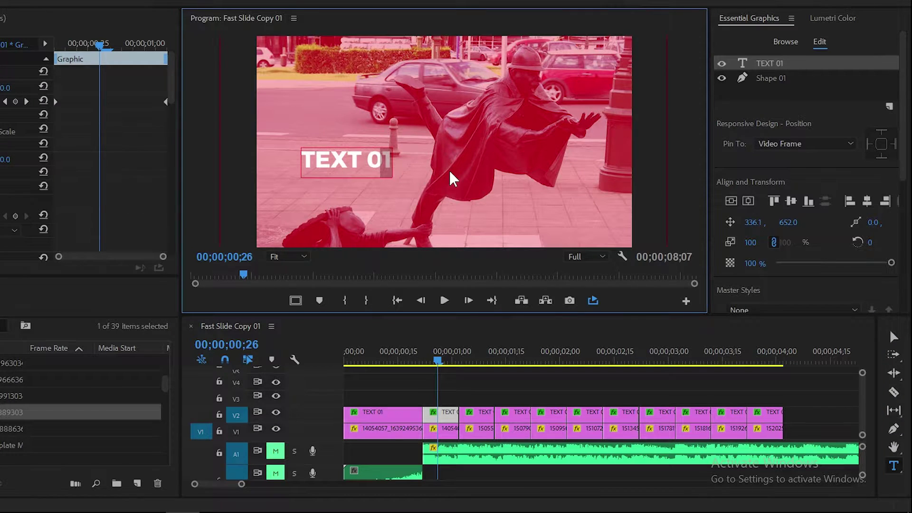
text(2)
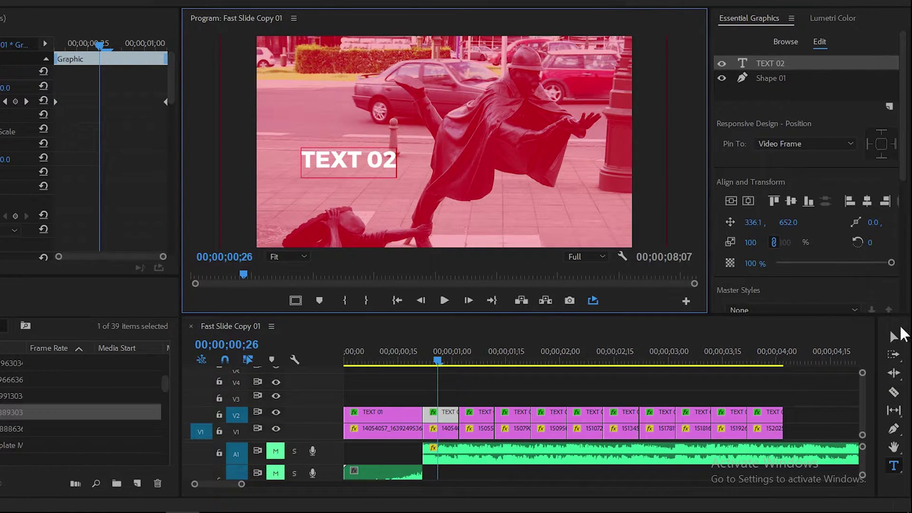
click(894, 337)
- Recolour the Shape 01 overlay fill from red to purple (B01EFF)
click(776, 81)
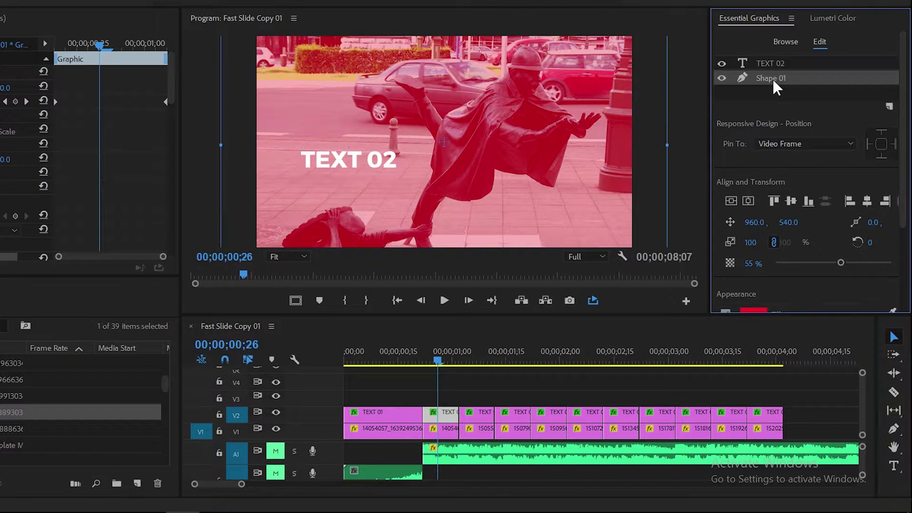
scroll(901, 141, down, 3)
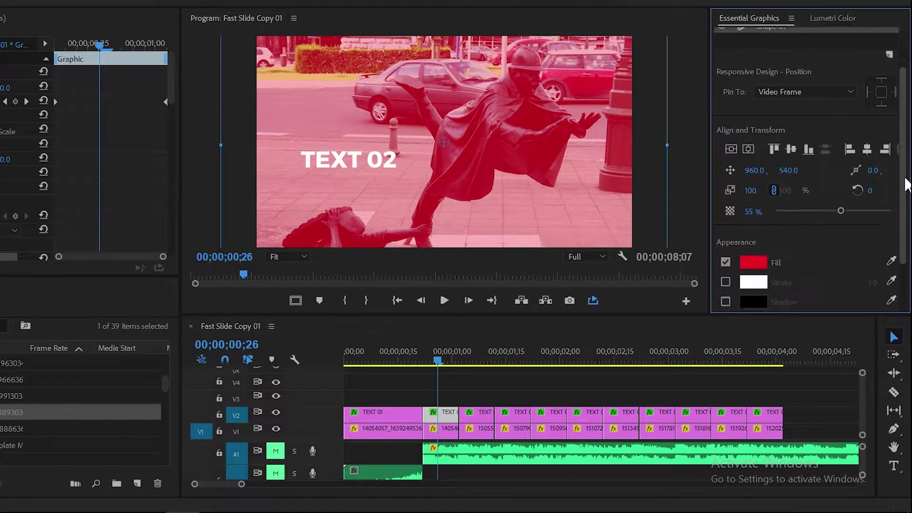
click(756, 213)
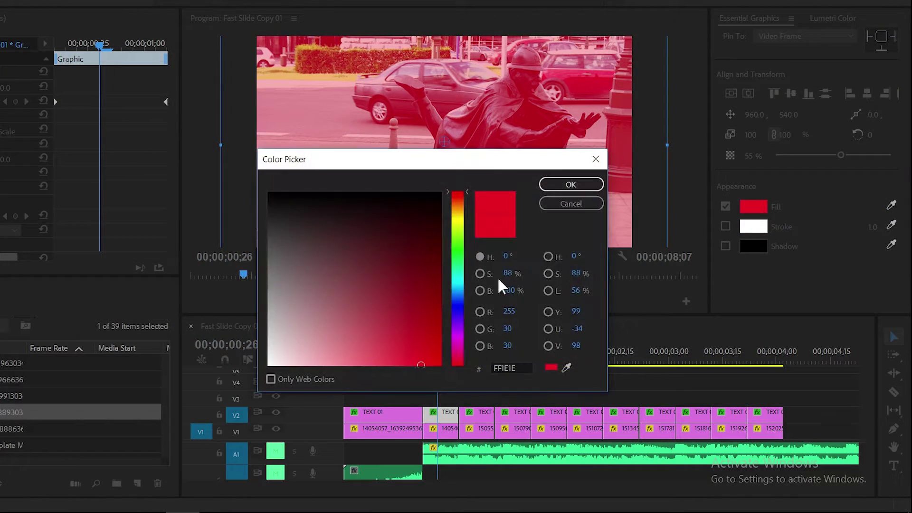
drag(457, 220, 475, 327)
click(570, 184)
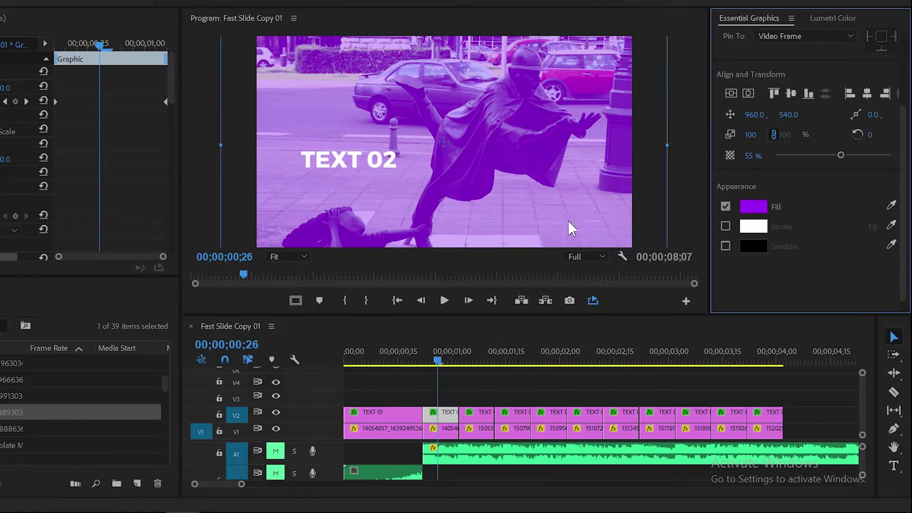
click(470, 349)
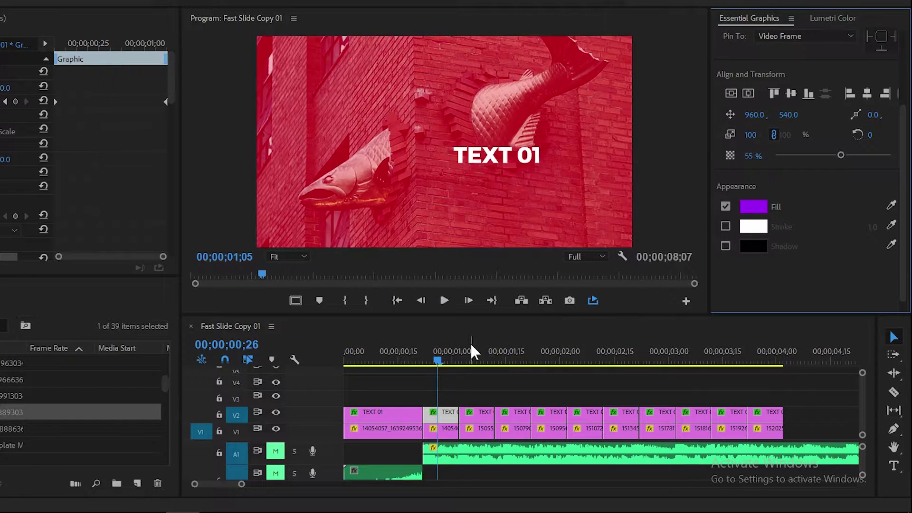
- On the third title clip, move the text down-right and change its number to 3
click(483, 418)
click(766, 65)
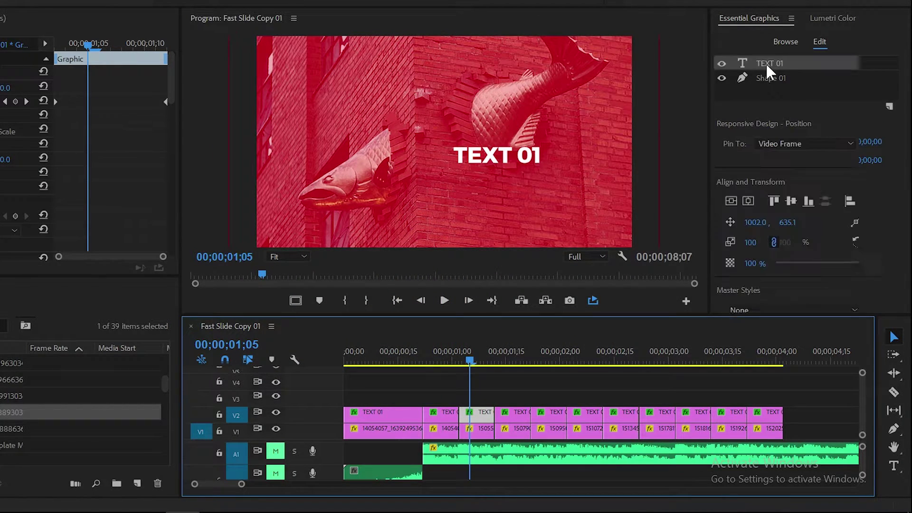
drag(503, 155, 508, 192)
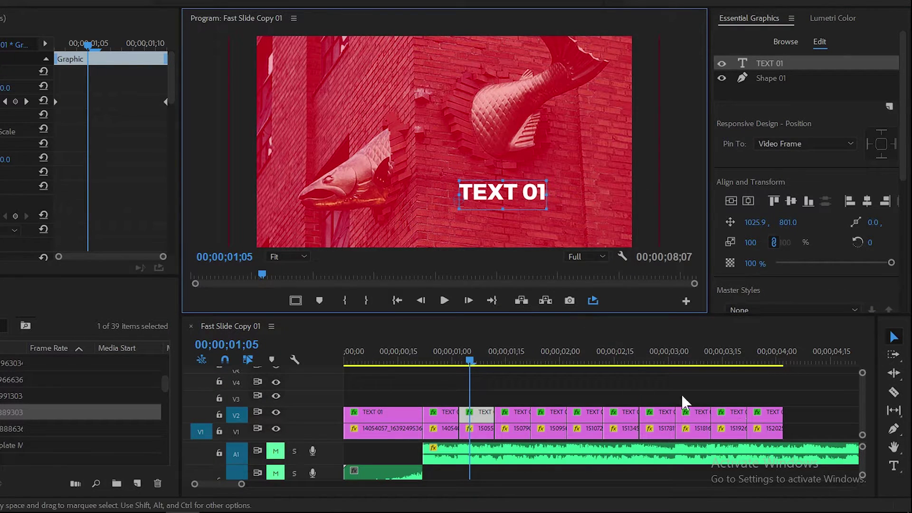
click(893, 465)
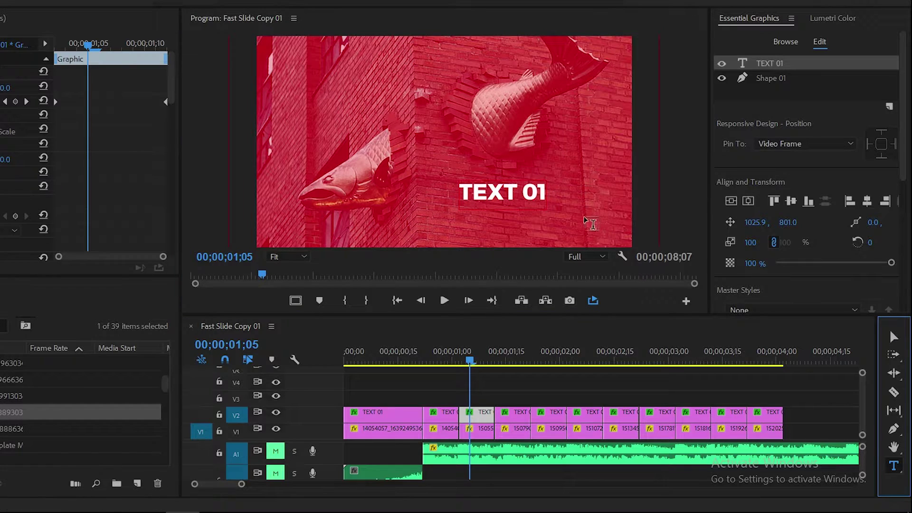
click(585, 205)
text(3)
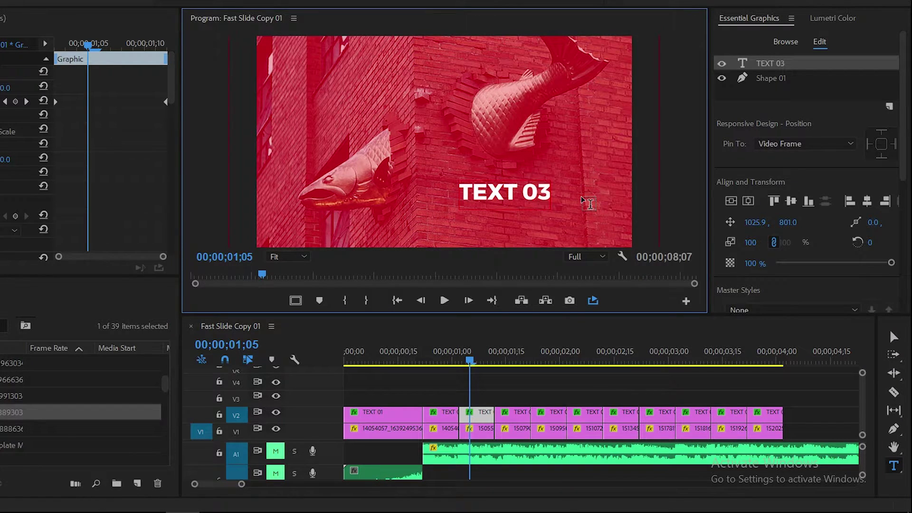
- Keep the third title's Shape 01 overlay fill red
click(892, 335)
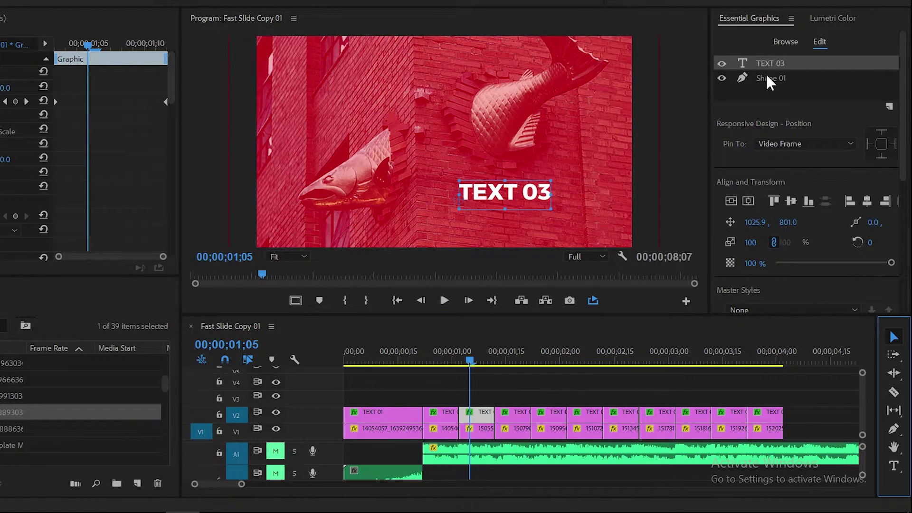
click(766, 76)
scroll(824, 289, down, 1)
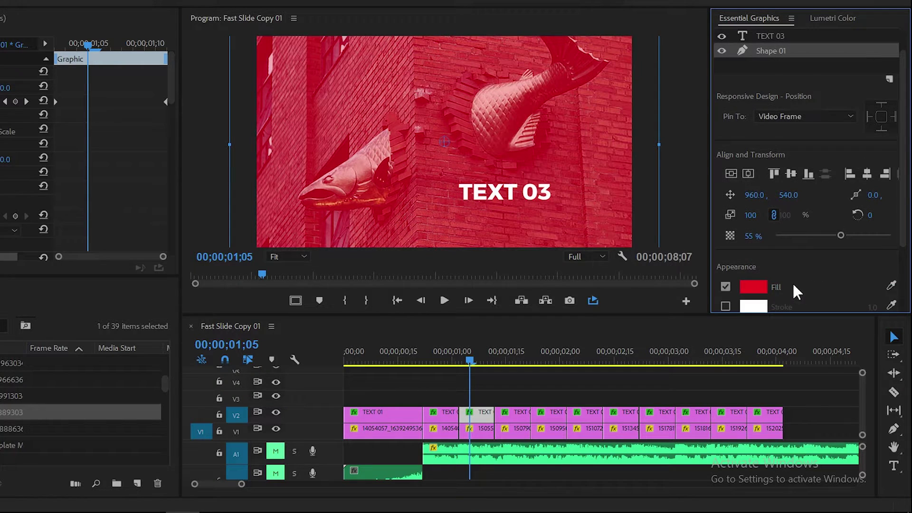
click(760, 288)
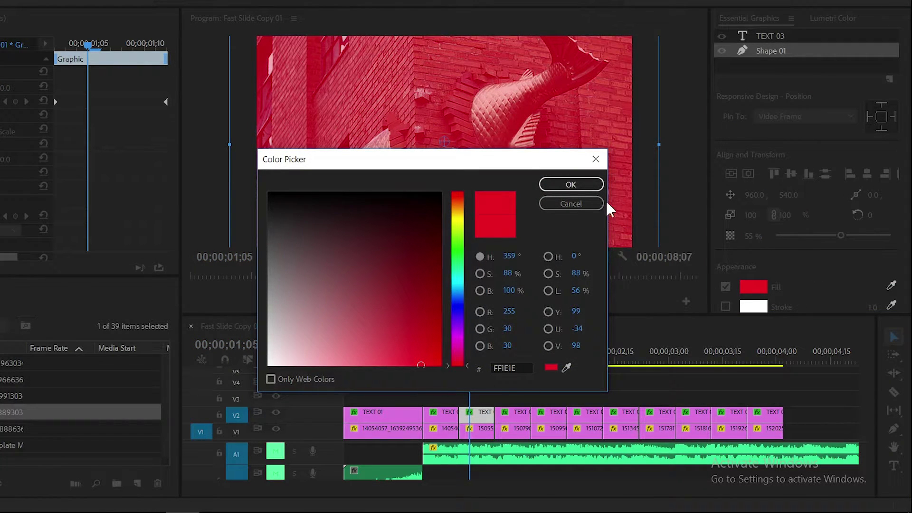
click(588, 185)
- Go through the next title clips from 1;15, setting their Shape 01 fills, including cyan
click(507, 361)
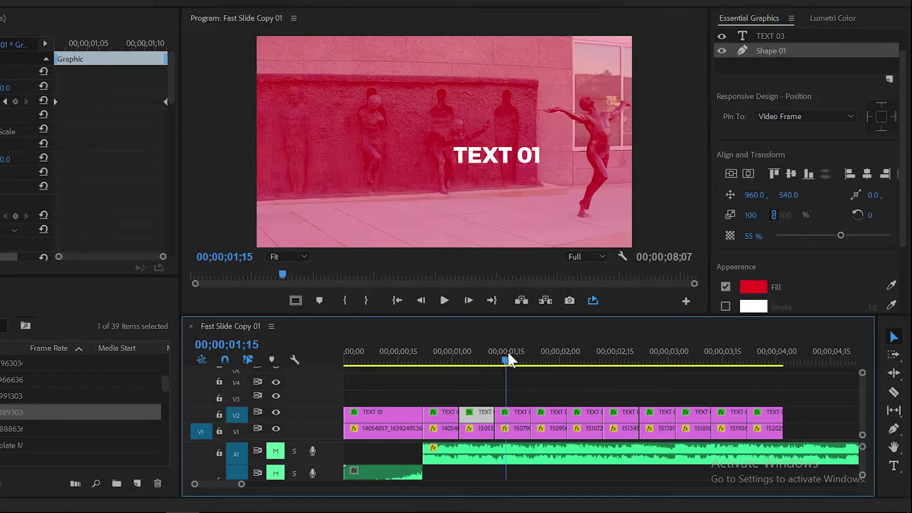
click(519, 415)
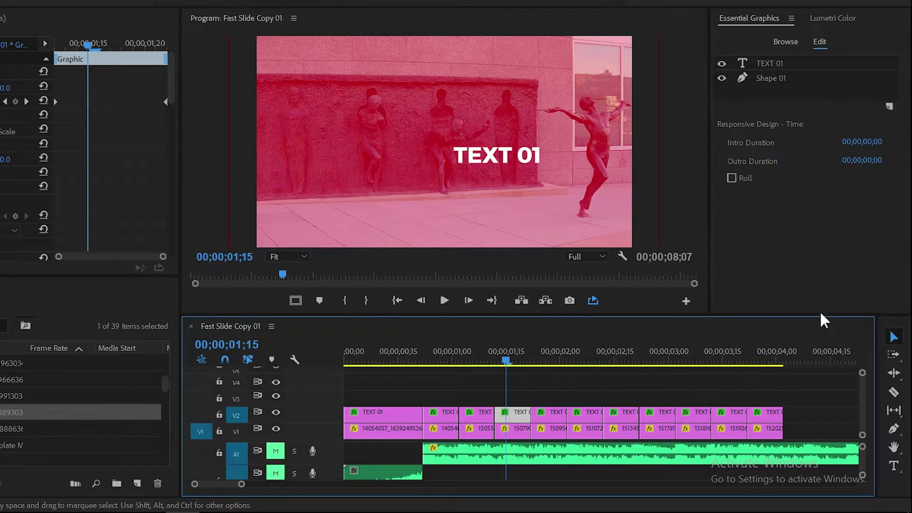
click(549, 204)
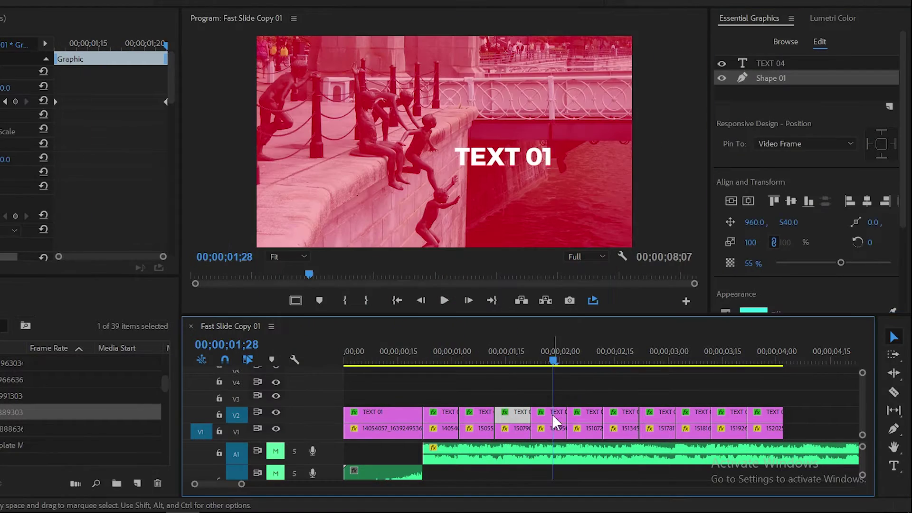
click(754, 311)
click(572, 183)
click(593, 422)
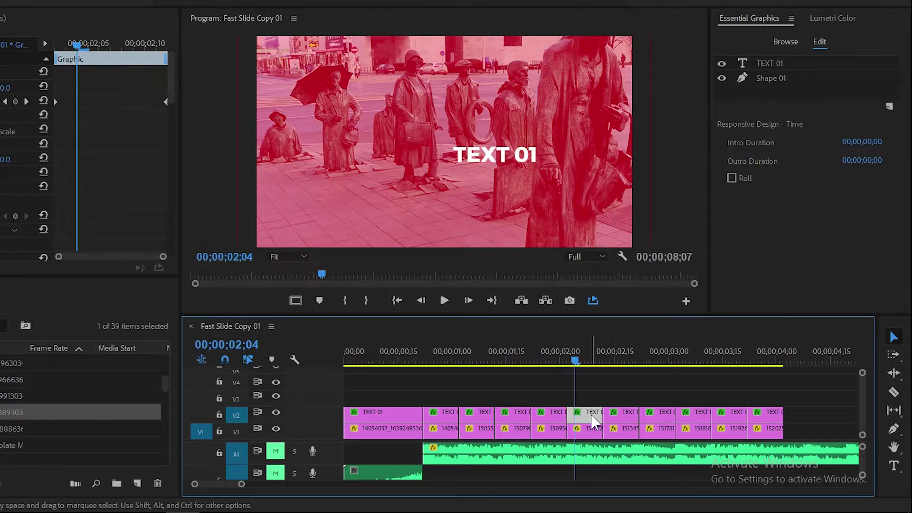
click(769, 78)
click(754, 311)
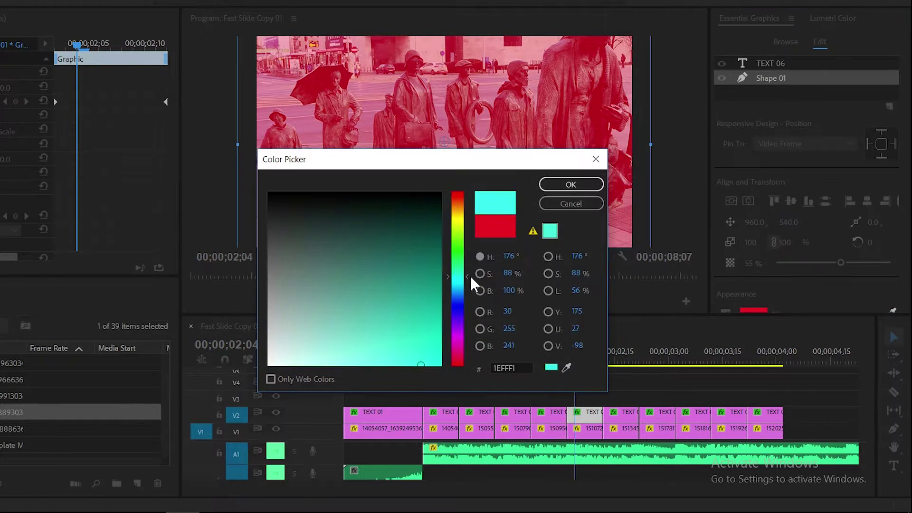
click(571, 184)
click(622, 420)
click(769, 78)
click(753, 311)
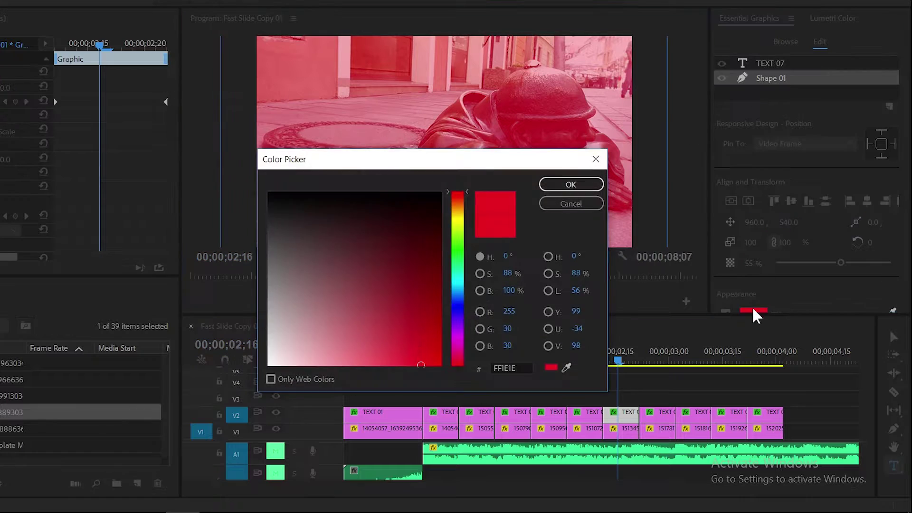
click(457, 221)
- Give the following titles' Shape 01 overlays their fills, including yellow
click(570, 184)
click(665, 412)
click(770, 78)
click(753, 311)
click(465, 221)
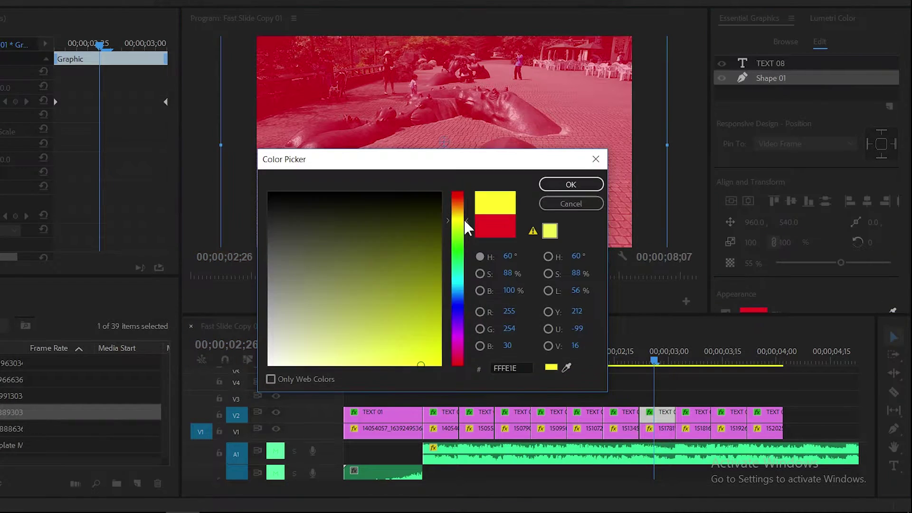
click(570, 184)
click(698, 412)
click(769, 78)
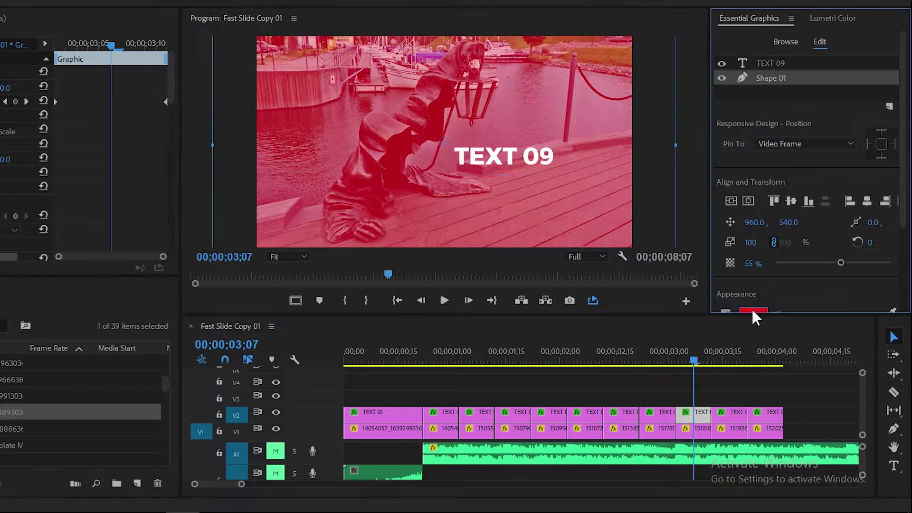
click(753, 311)
- Change the TEXT 10 title's Shape 01 fill to green
click(566, 185)
click(731, 412)
click(770, 78)
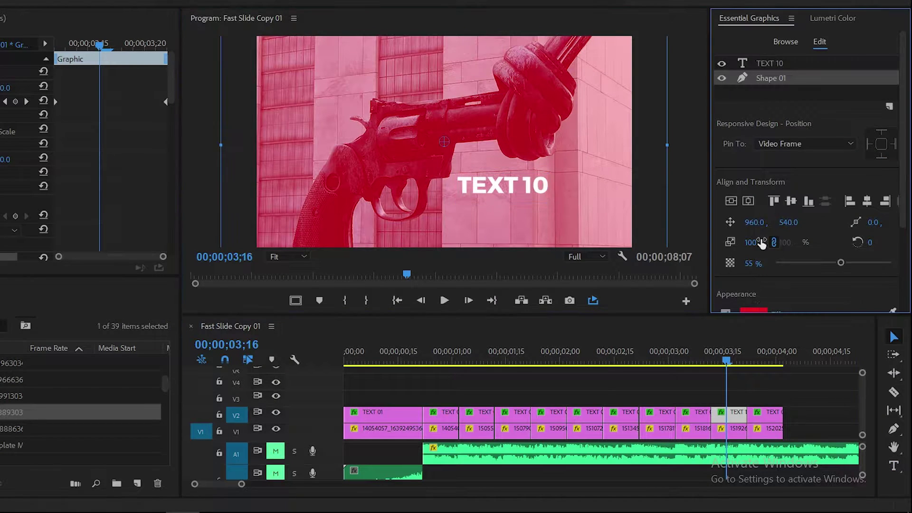
click(754, 312)
click(457, 252)
click(570, 184)
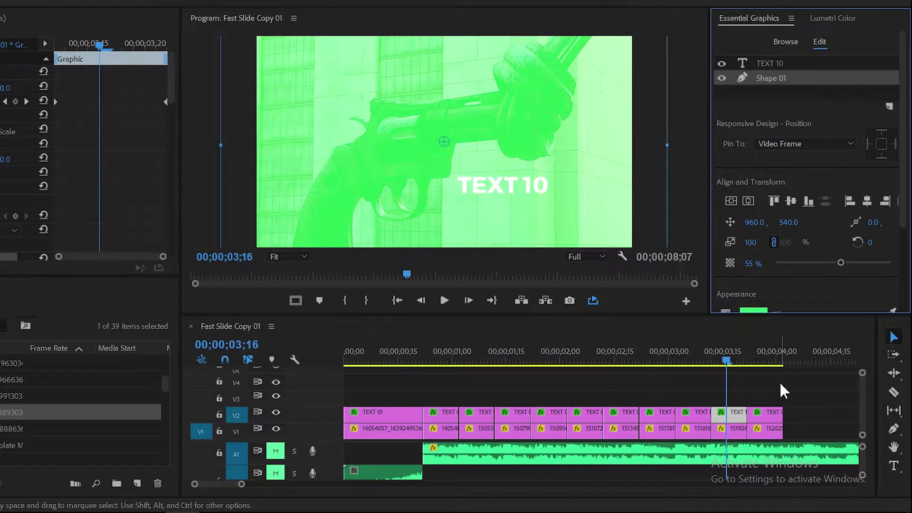
- On the final title clip, move the text lower-left and change it to TEXT 11
click(762, 354)
click(767, 412)
click(770, 63)
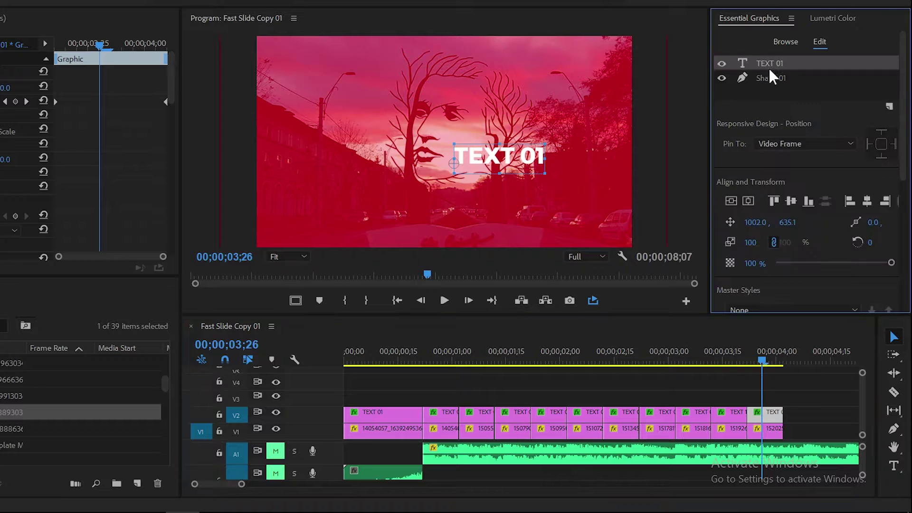
drag(492, 171, 434, 196)
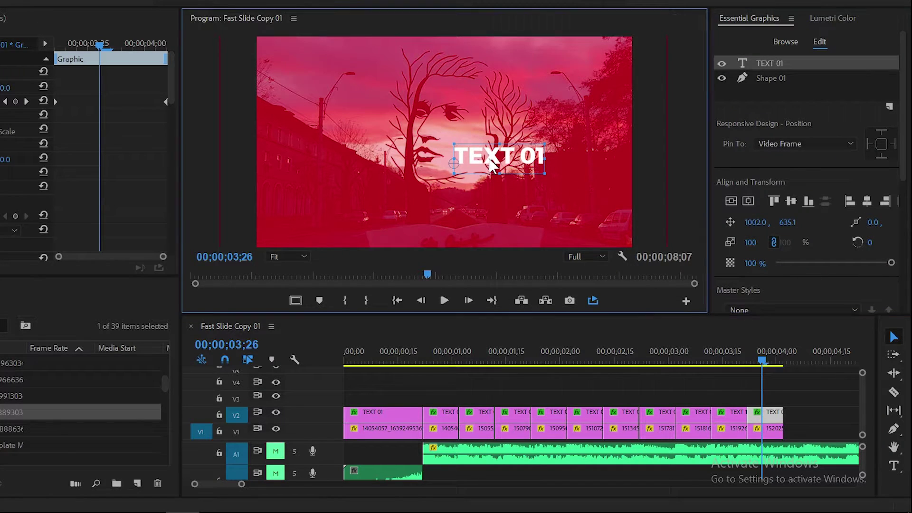
click(893, 467)
double_click(480, 194)
text(11)
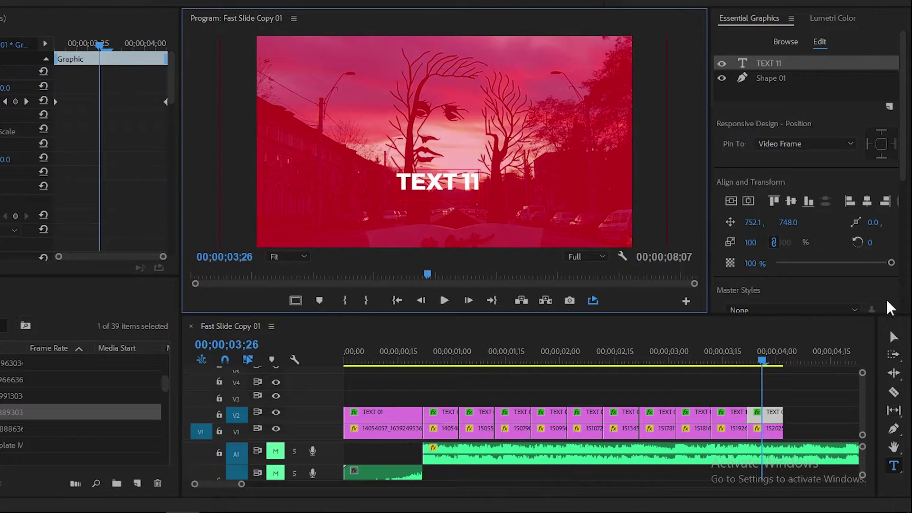
- Try a magenta fill on the final title's shape, then revert it to red
click(760, 80)
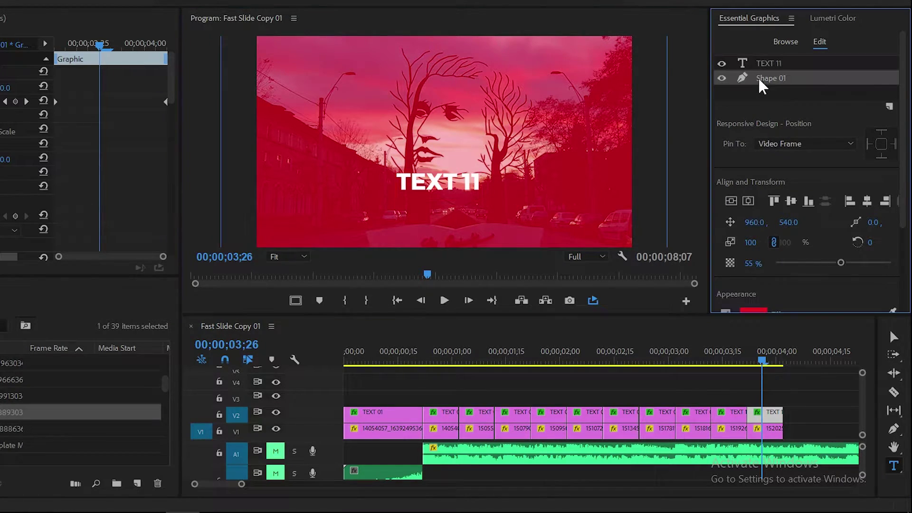
click(752, 313)
drag(457, 231, 484, 333)
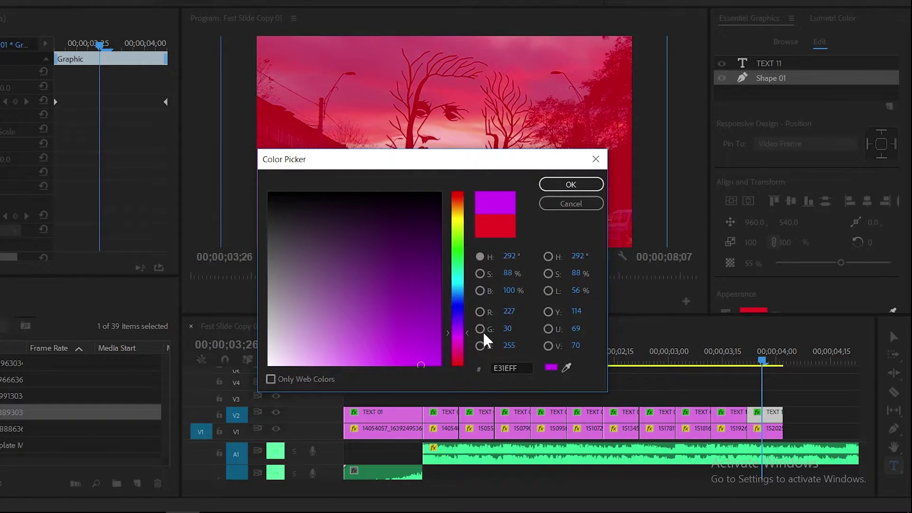
click(500, 223)
click(569, 185)
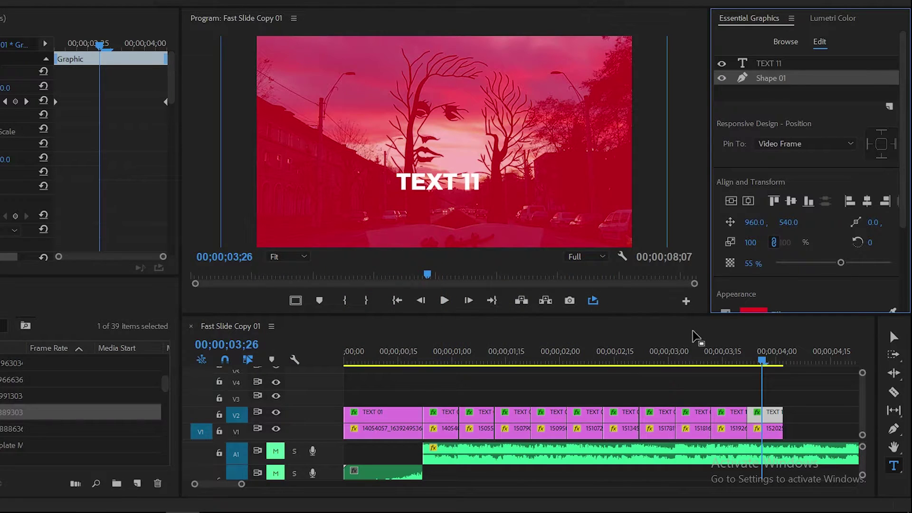
- Alt-drag a copy of the last photo and TEXT 11 pair right after the original
scroll(546, 373, right, 1)
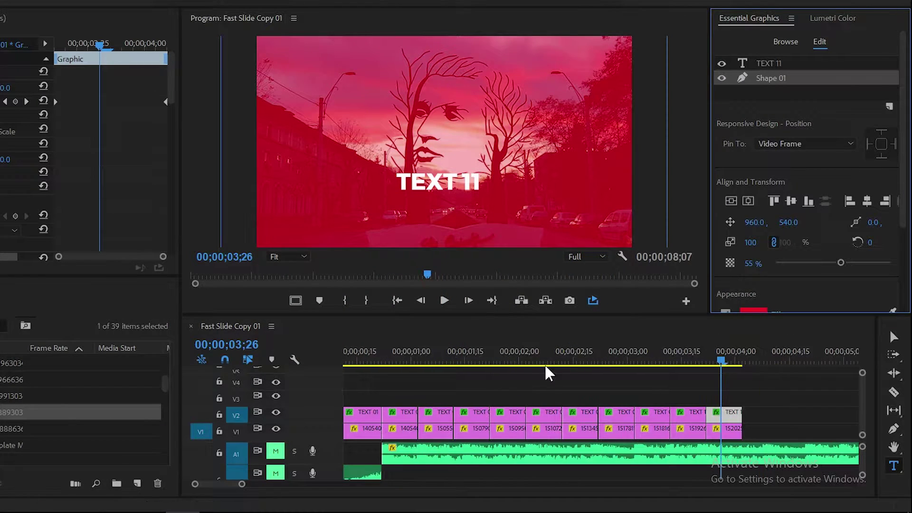
scroll(570, 368, right, 3)
click(653, 420)
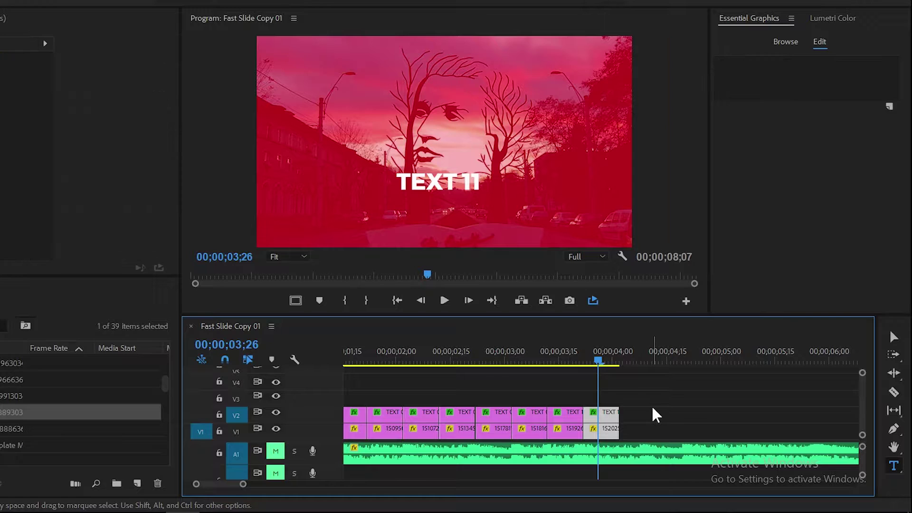
mouse_move(611, 432)
mouse_down()
mouse_move(645, 435)
mouse_move(640, 426)
mouse_up()
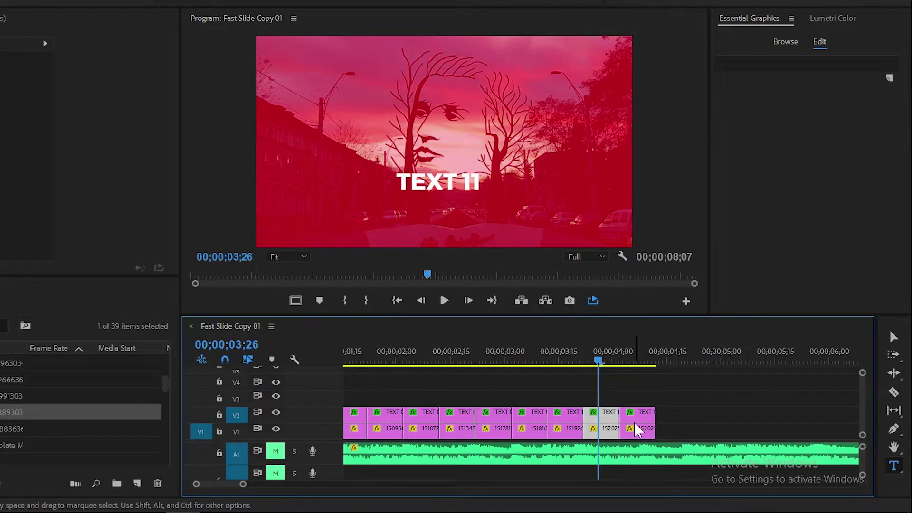
- Zoom in, set the playhead to 04;08 and trim the copy's end to it
key(equal)
key(equal)
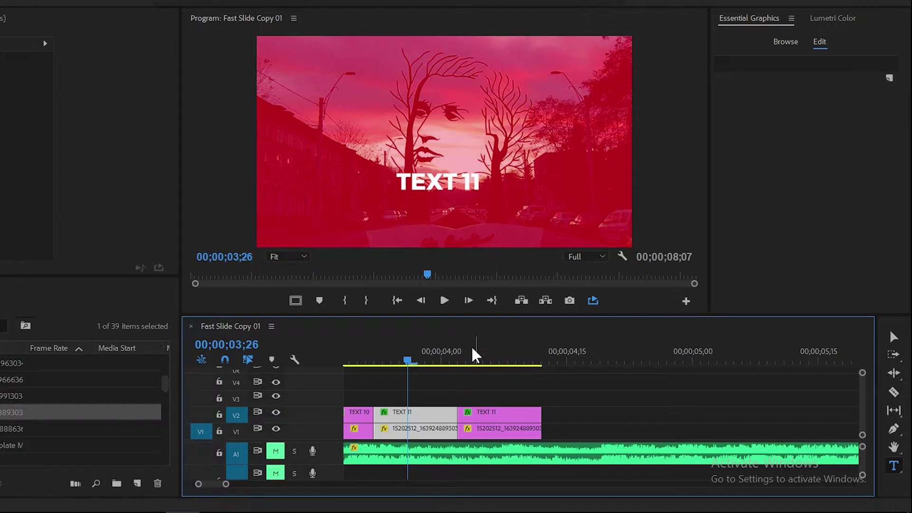
click(481, 352)
drag(479, 353, 458, 356)
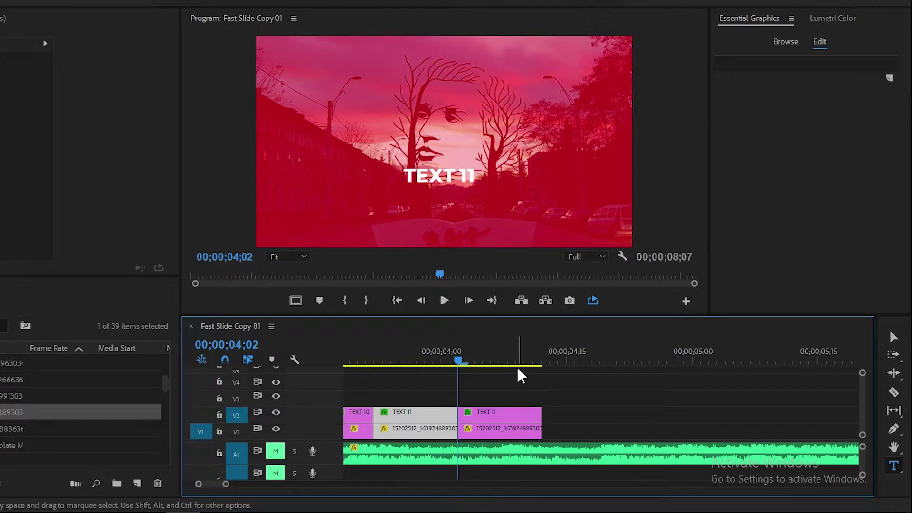
key(shift+Right)
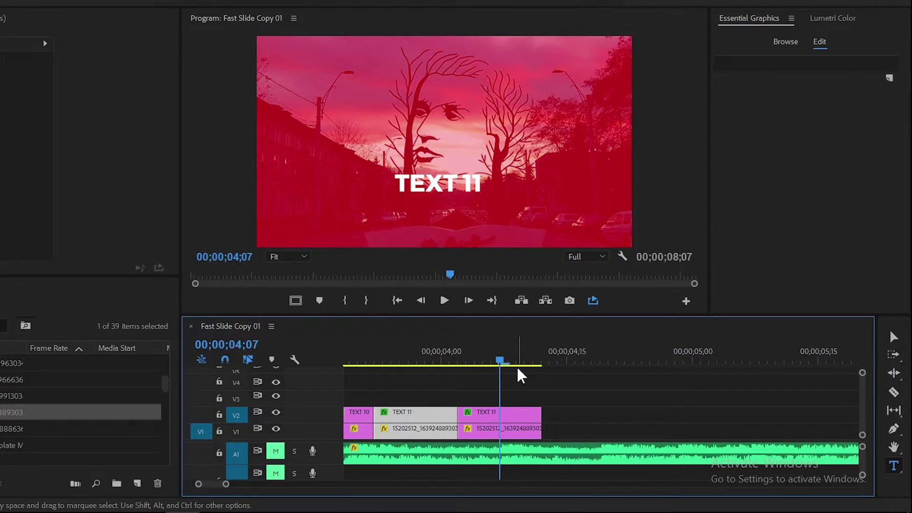
key(Right)
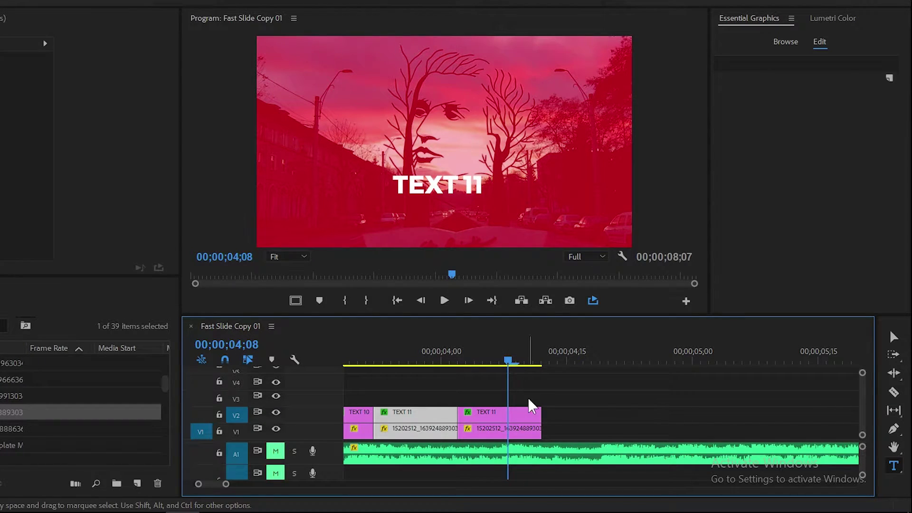
mouse_move(542, 432)
mouse_down()
mouse_move(515, 434)
mouse_move(499, 416)
mouse_up()
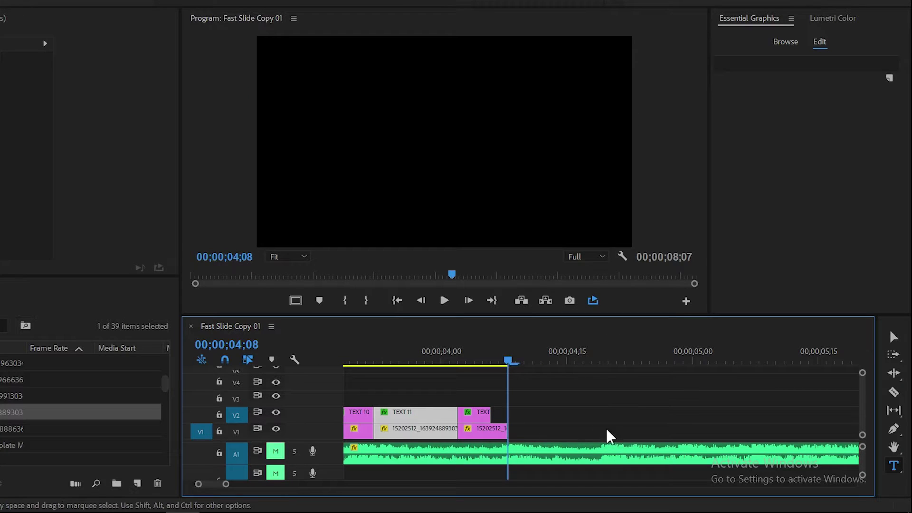
drag(535, 434, 470, 409)
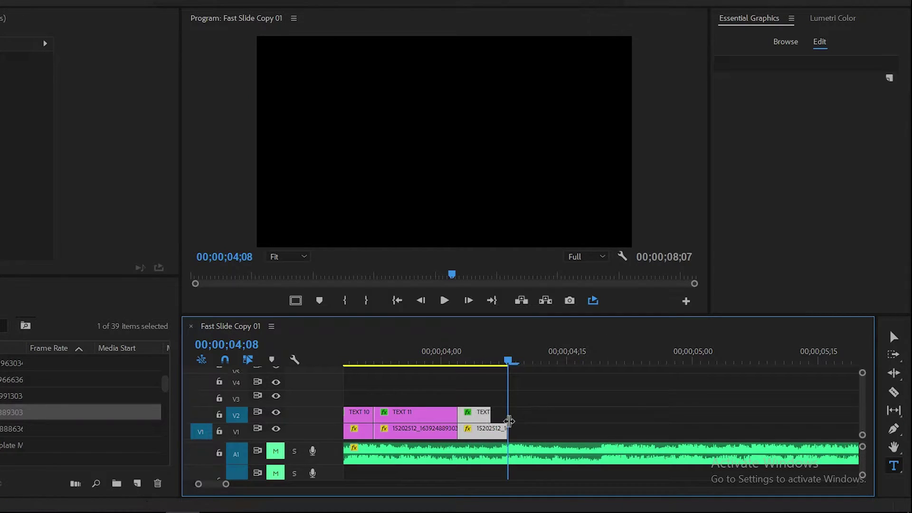
- Duplicate the short clip pair and shift the copies right, leaving small gaps
drag(508, 362, 416, 363)
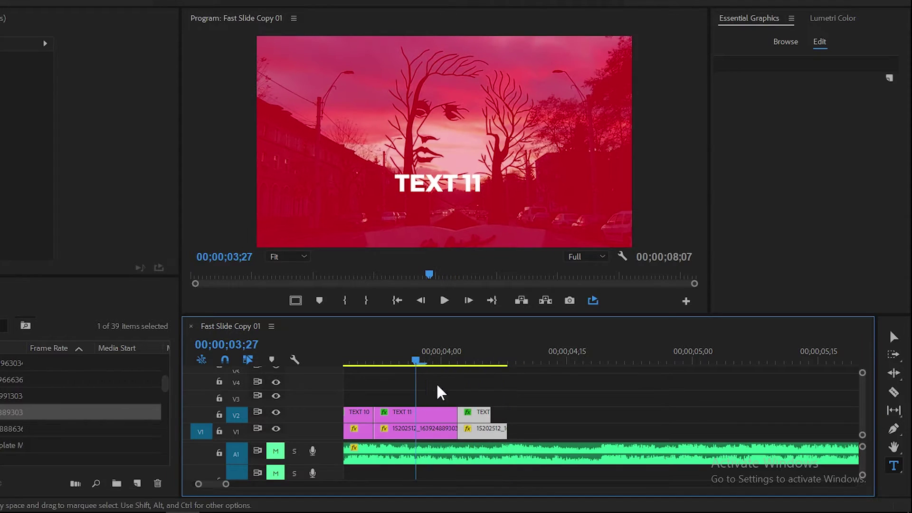
alt+drag(484, 435, 535, 435)
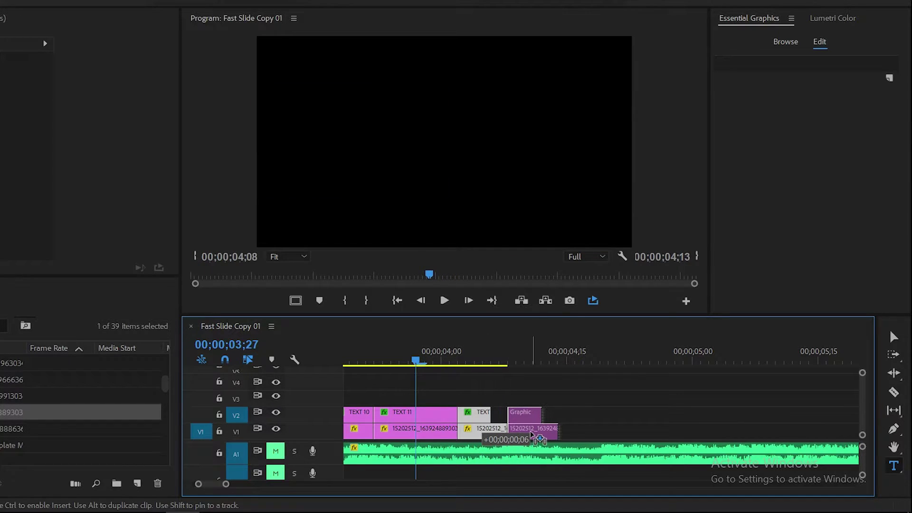
drag(589, 441, 499, 402)
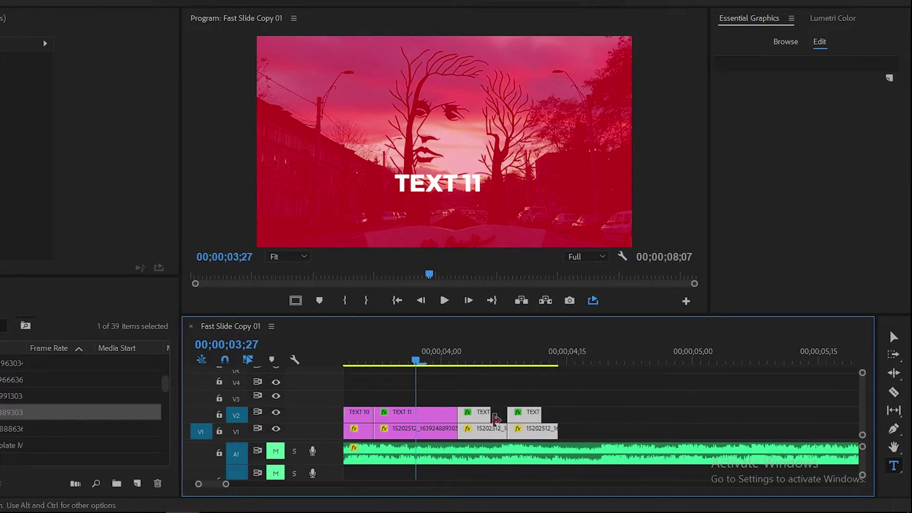
mouse_move(526, 433)
mouse_down()
mouse_move(634, 432)
mouse_move(479, 391)
mouse_up()
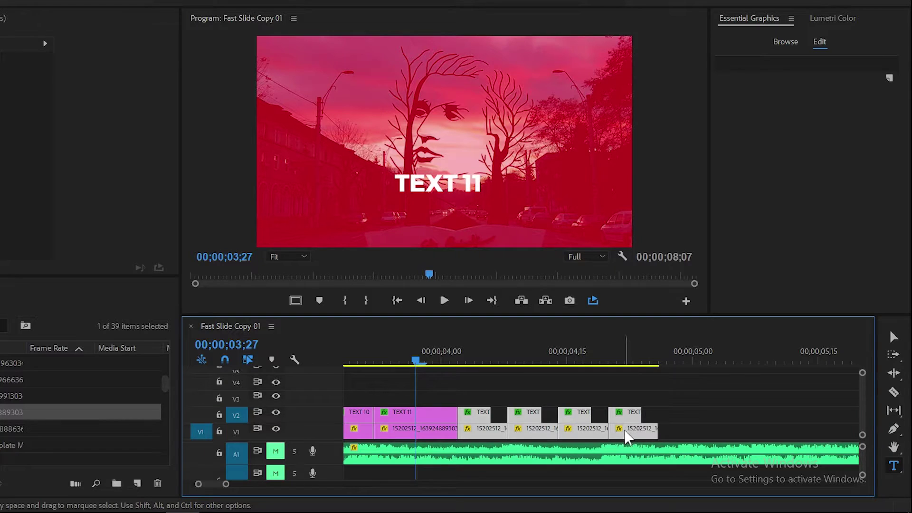
alt+drag(489, 437, 584, 446)
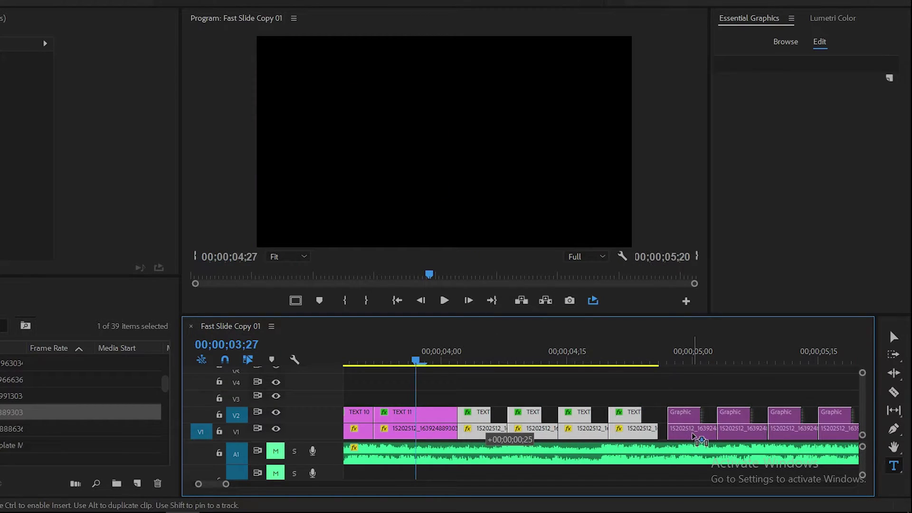
- Copy the last two short pairs further along the timeline, then zoom out
scroll(585, 449, down, 4)
scroll(545, 460, down, 1)
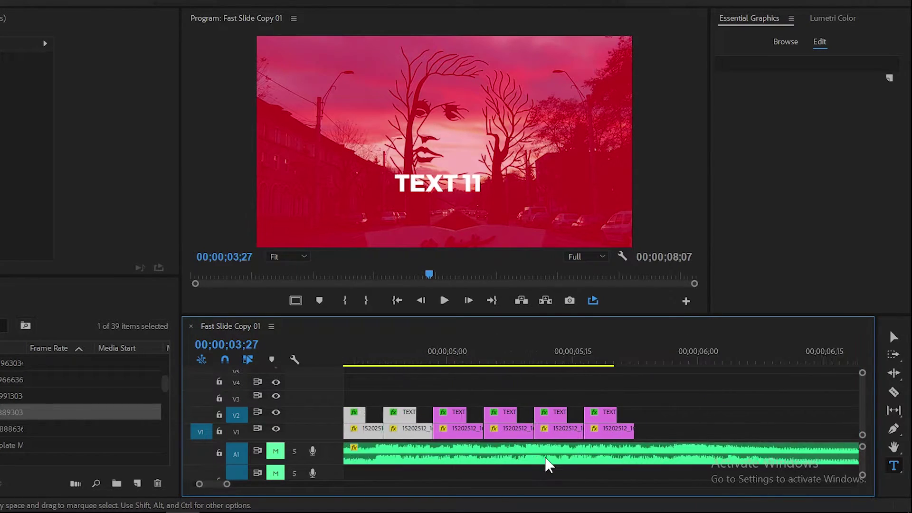
scroll(546, 464, down, 1)
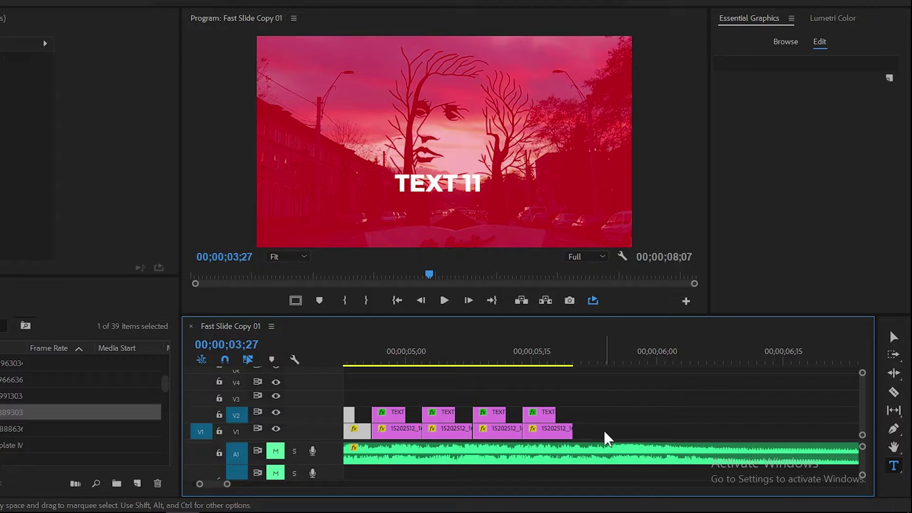
drag(607, 438, 482, 385)
mouse_move(526, 428)
mouse_down()
mouse_move(609, 434)
mouse_move(602, 430)
mouse_up()
key(minus)
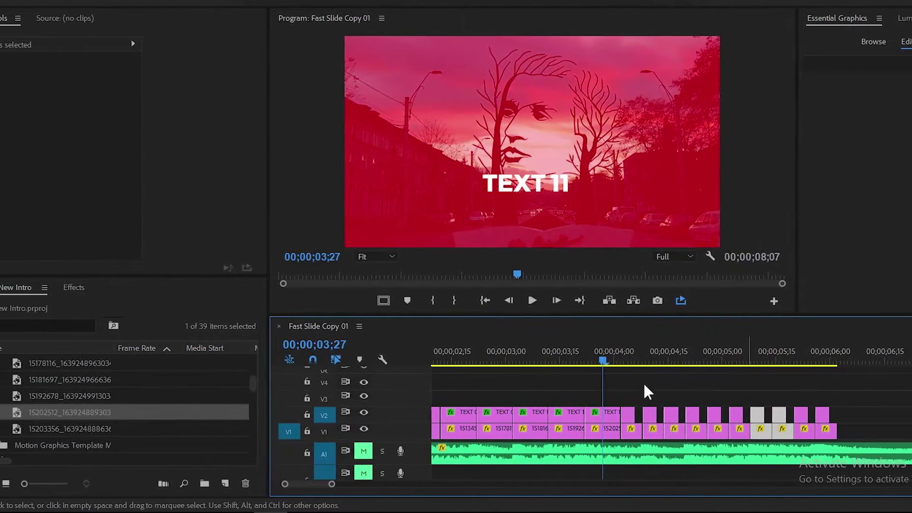
- Replace the first two short V1 copies with the statue image and image 14054072
drag(672, 361, 689, 361)
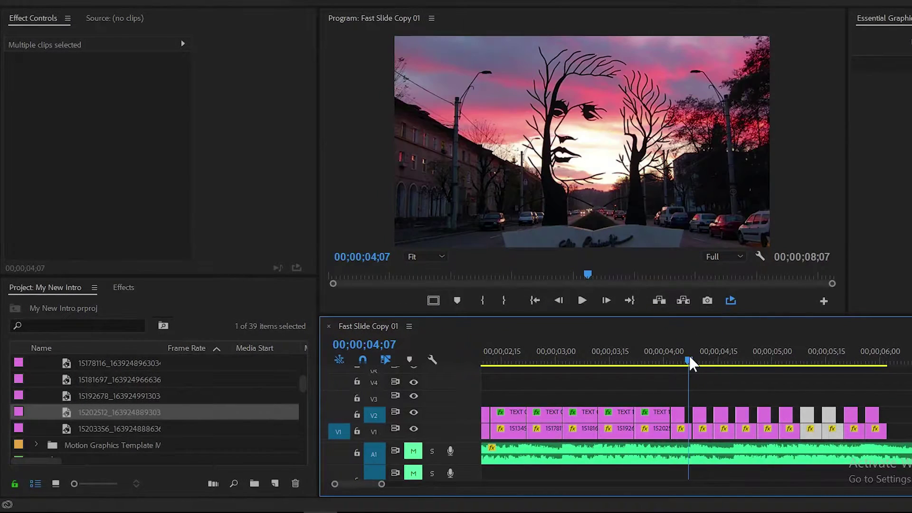
click(681, 432)
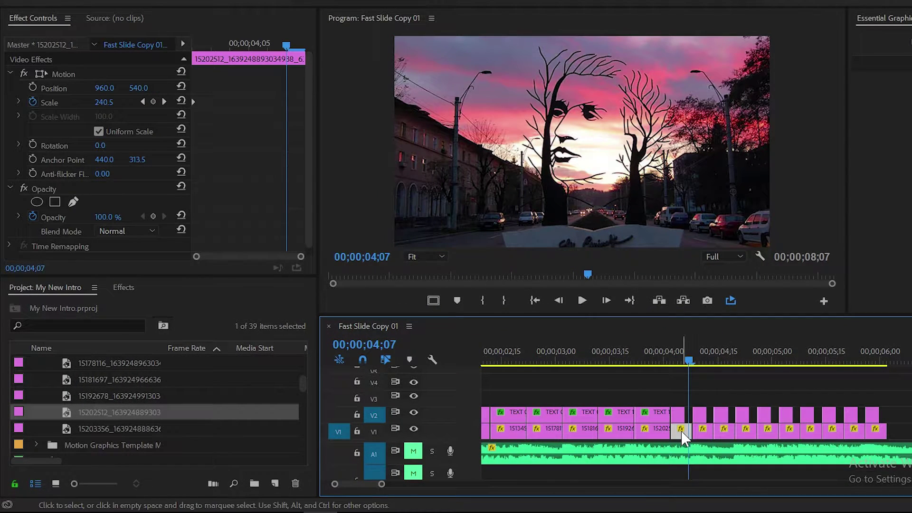
scroll(245, 391, up, 1)
scroll(244, 390, up, 4)
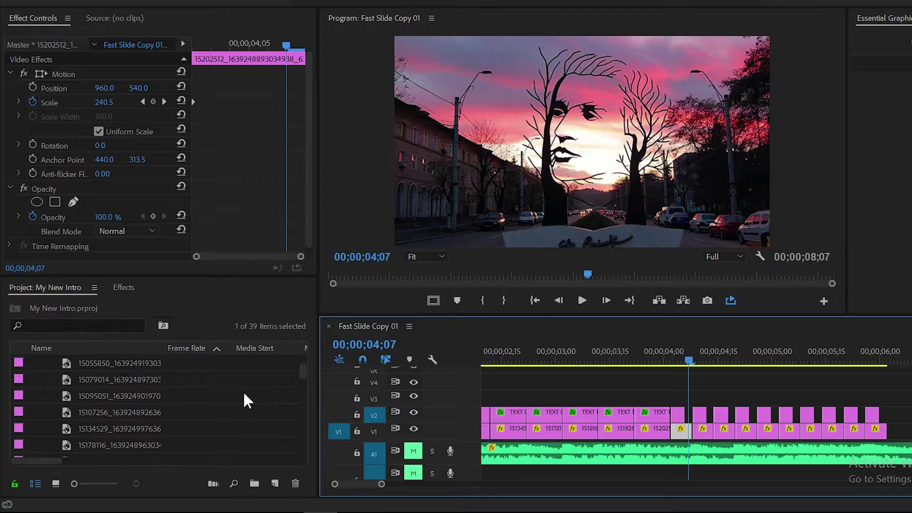
scroll(246, 398, up, 2)
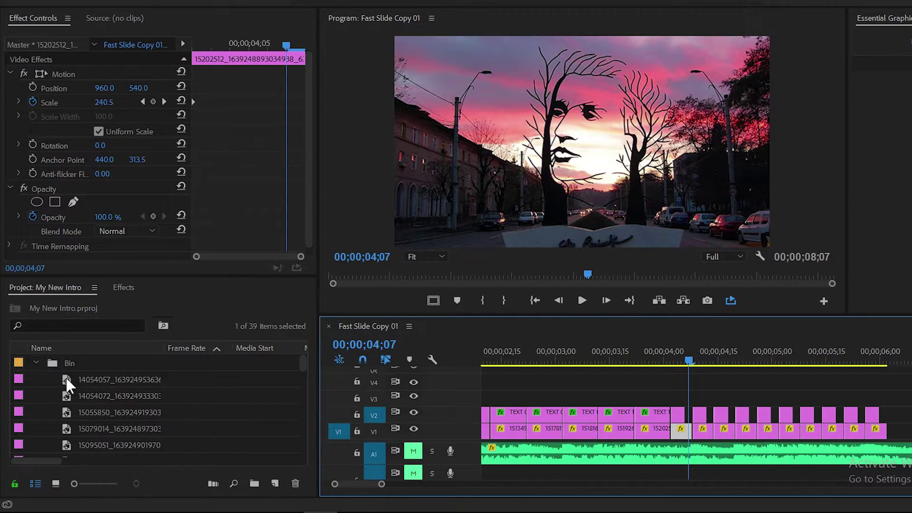
drag(69, 380, 680, 439)
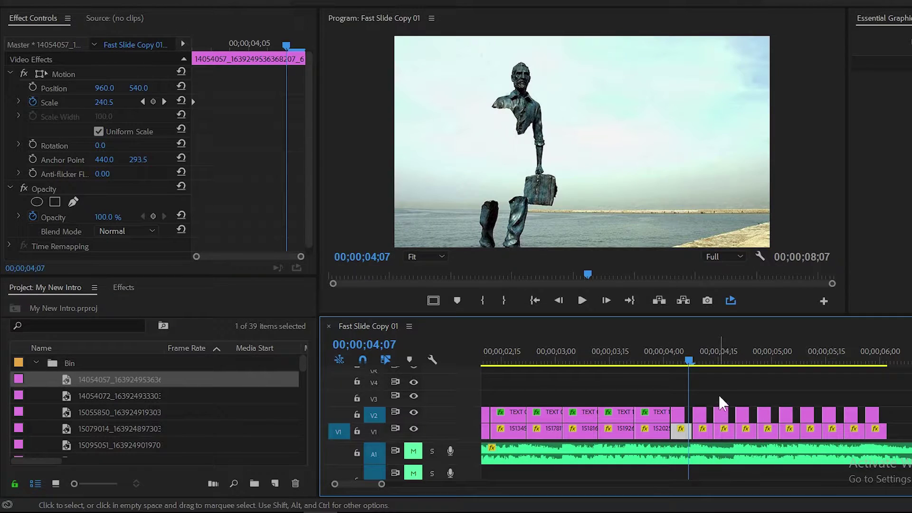
drag(707, 354, 712, 356)
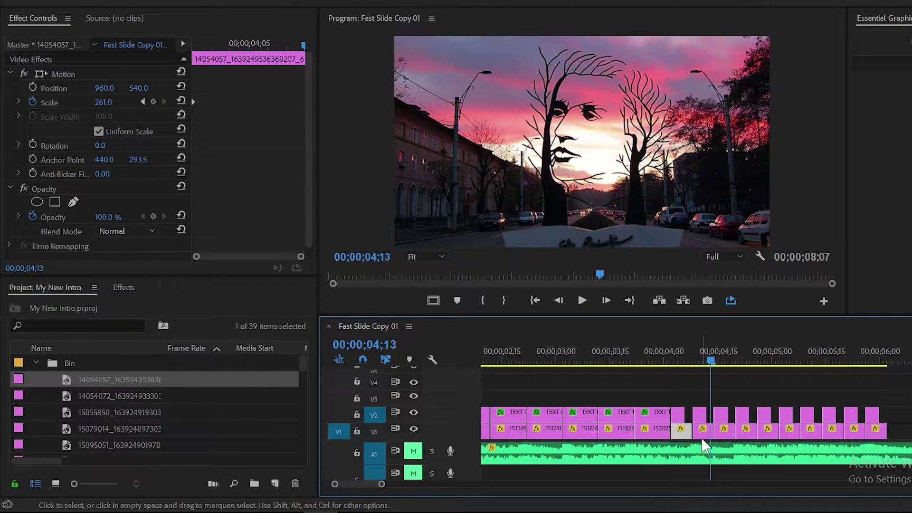
click(701, 437)
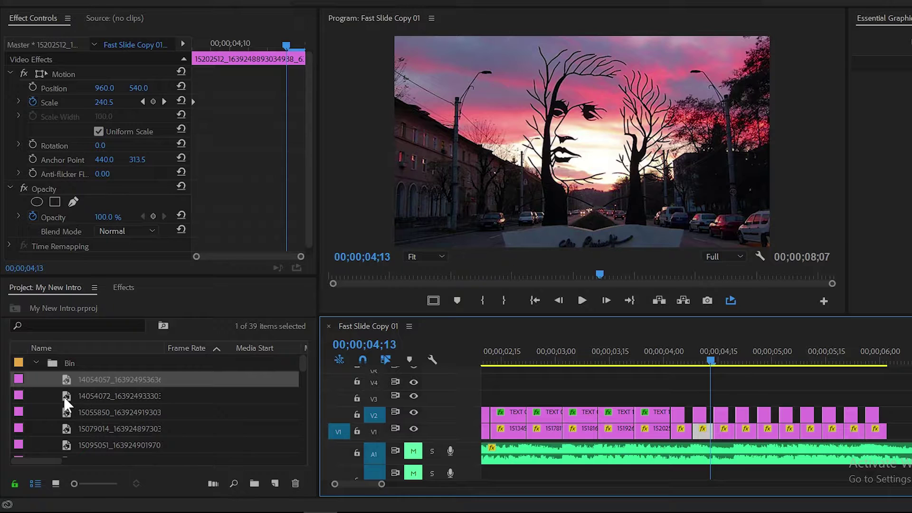
click(68, 404)
drag(602, 485, 703, 431)
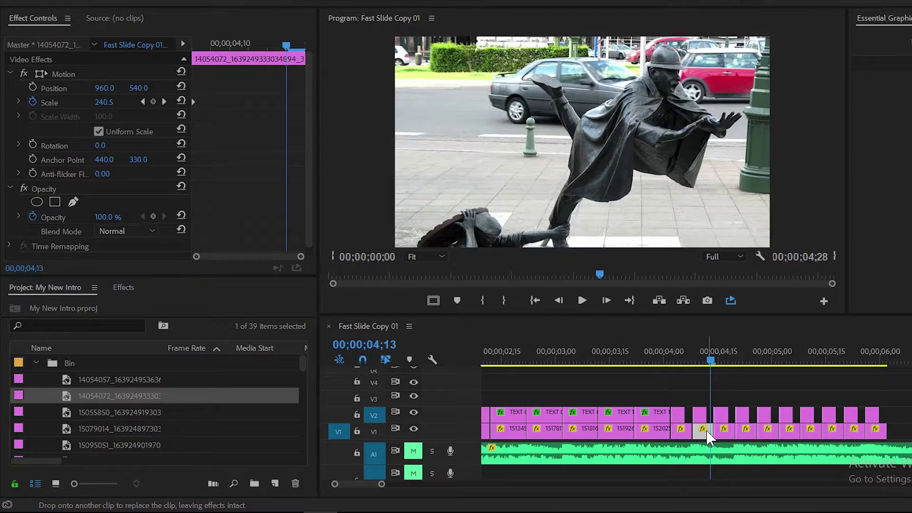
- Replace the remaining V1 copies with other bin images, ending with 15192678, and return to the start
click(736, 360)
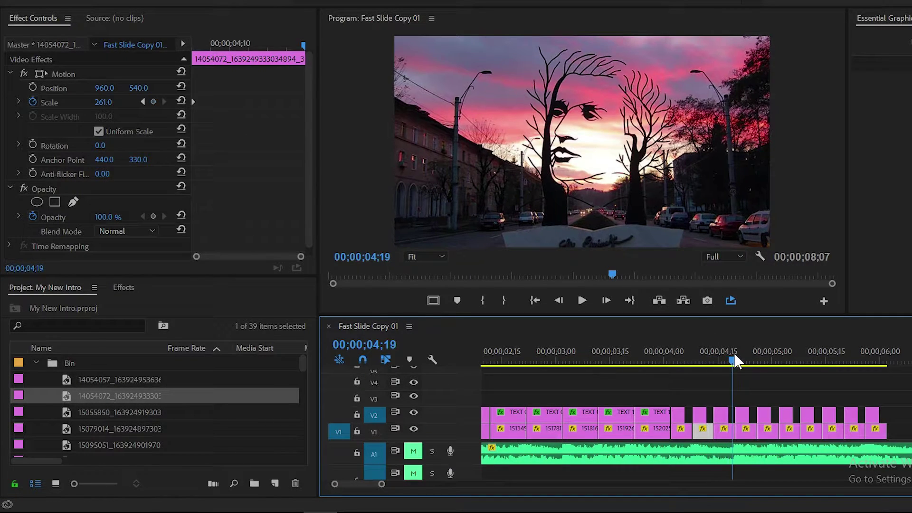
drag(67, 430, 768, 430)
scroll(190, 409, up, 5)
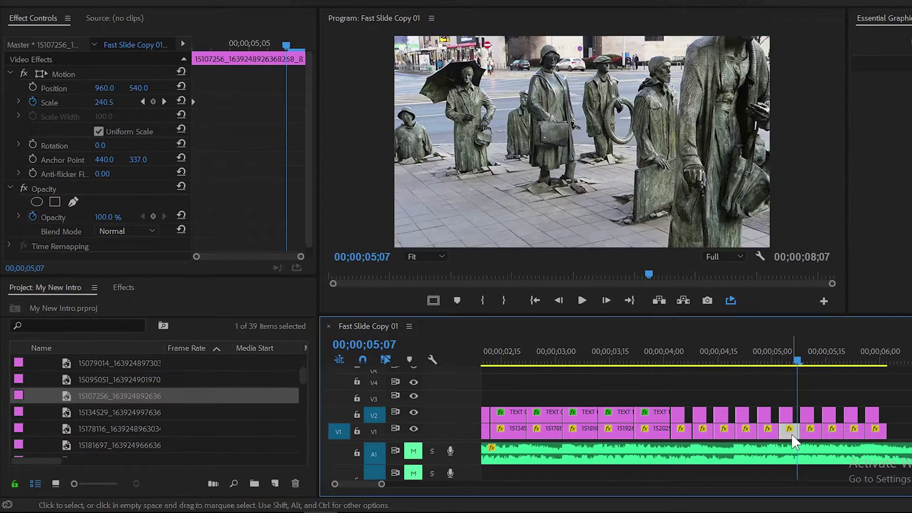
drag(119, 412, 832, 430)
scroll(188, 428, down, 1)
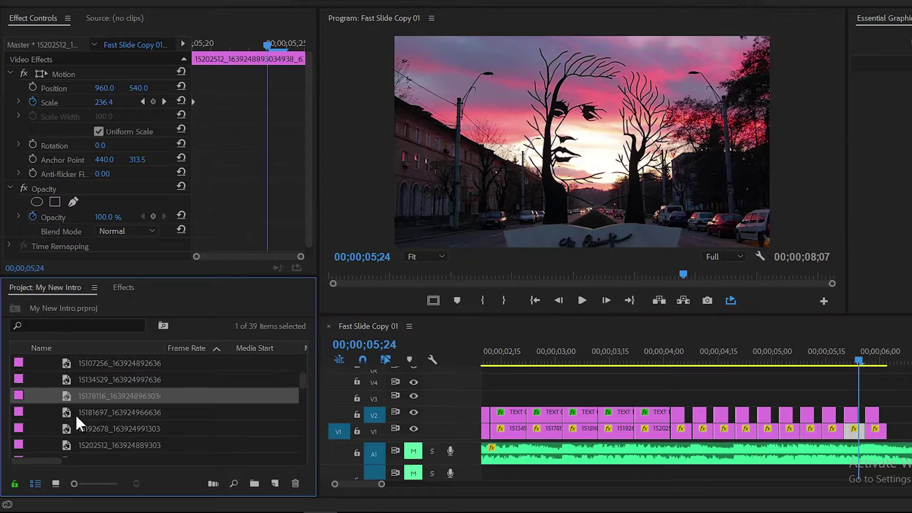
drag(118, 412, 878, 430)
key(ctrl+z)
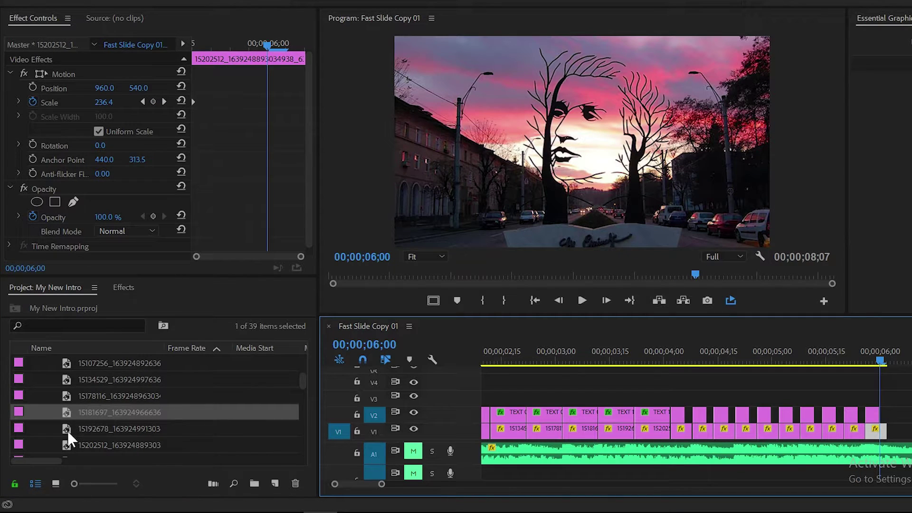
drag(67, 432, 883, 433)
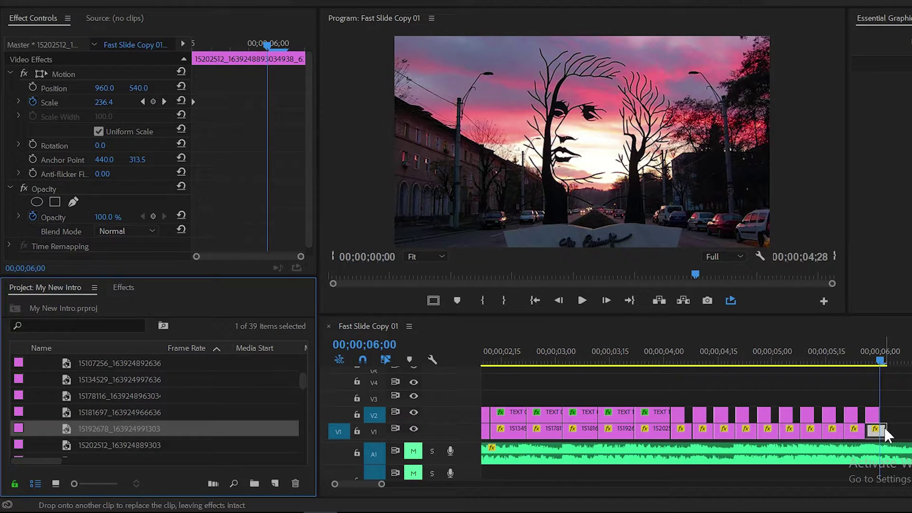
click(535, 300)
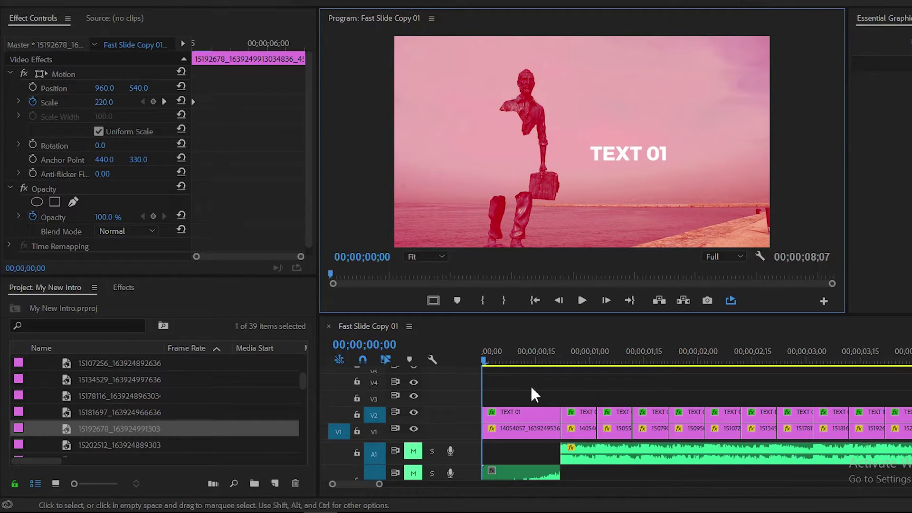
- Expand Video Transitions and its Slide and Wipe folders in the Effects panel
click(124, 288)
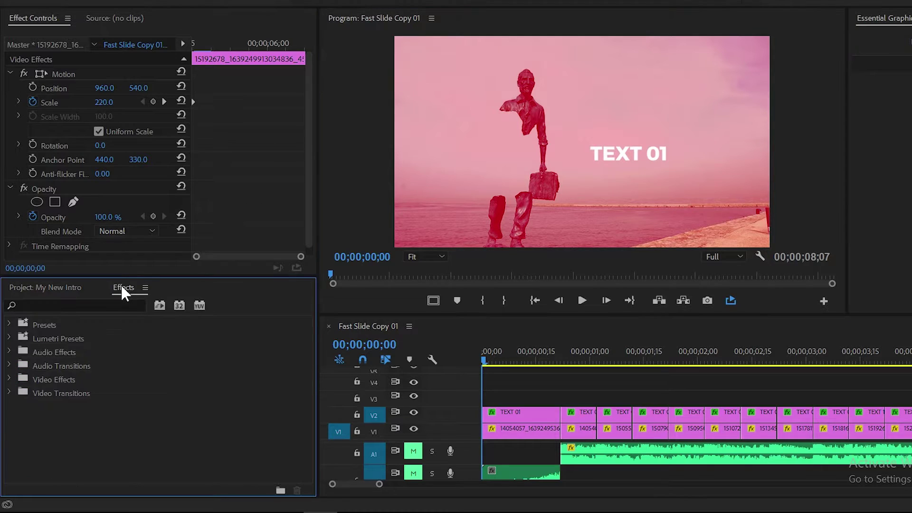
click(9, 392)
scroll(204, 370, down, 1)
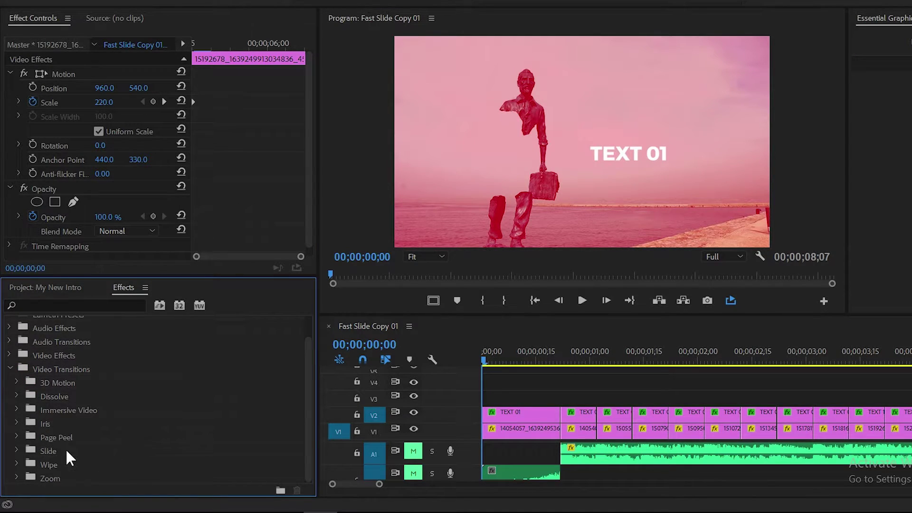
click(16, 451)
scroll(205, 373, down, 3)
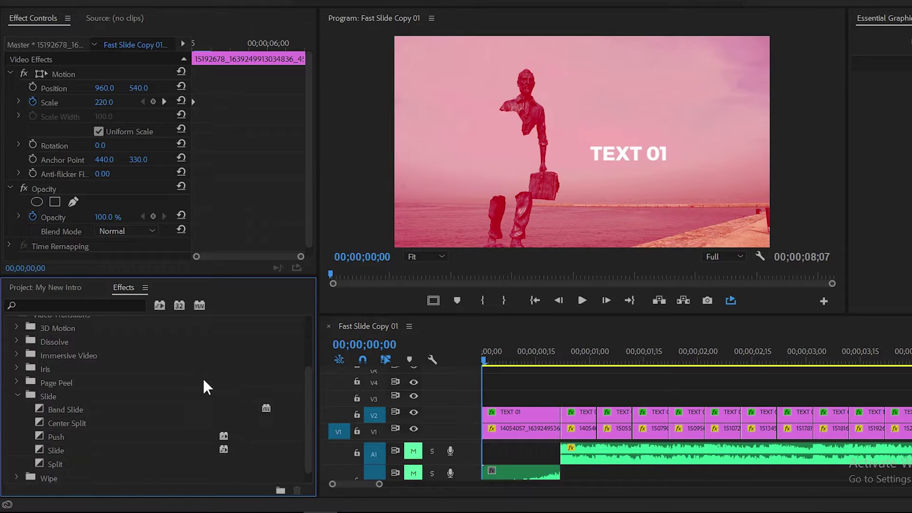
click(16, 464)
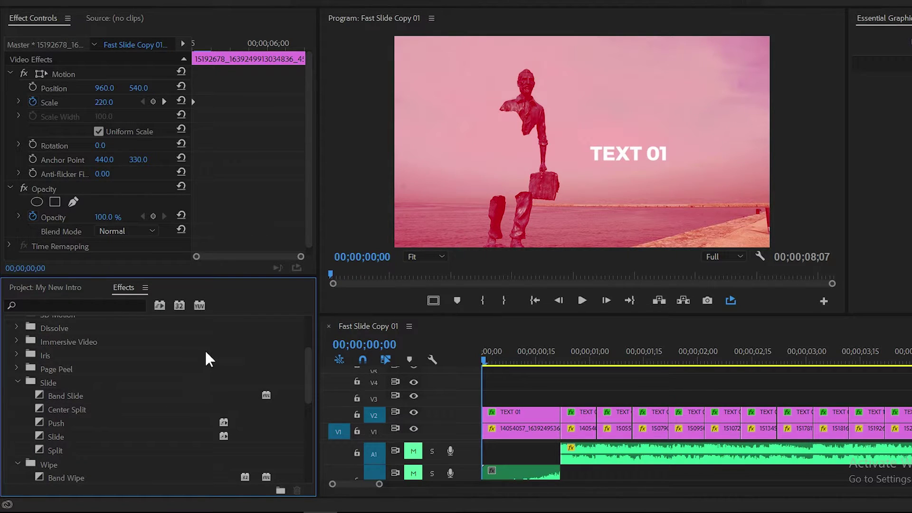
- Apply Barn Doors to the start of the opening TEXT 01 clip on V2
drag(491, 362, 483, 363)
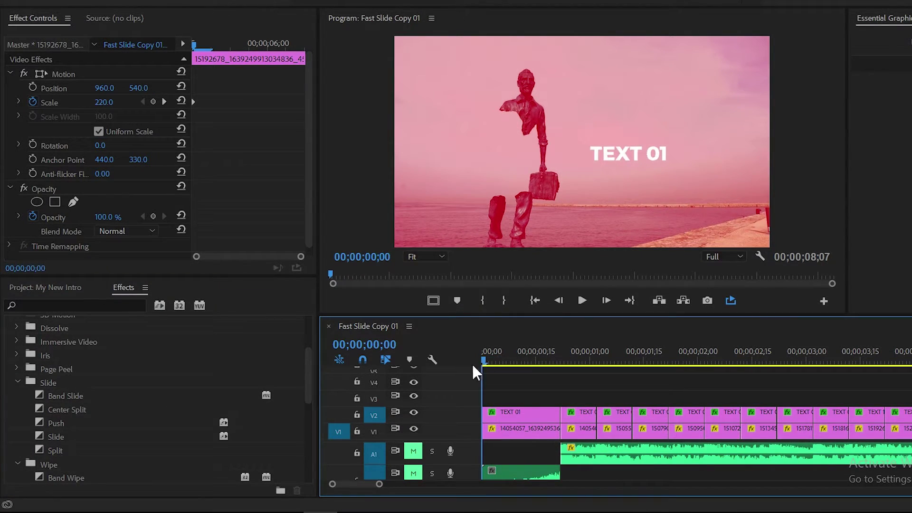
scroll(159, 408, down, 2)
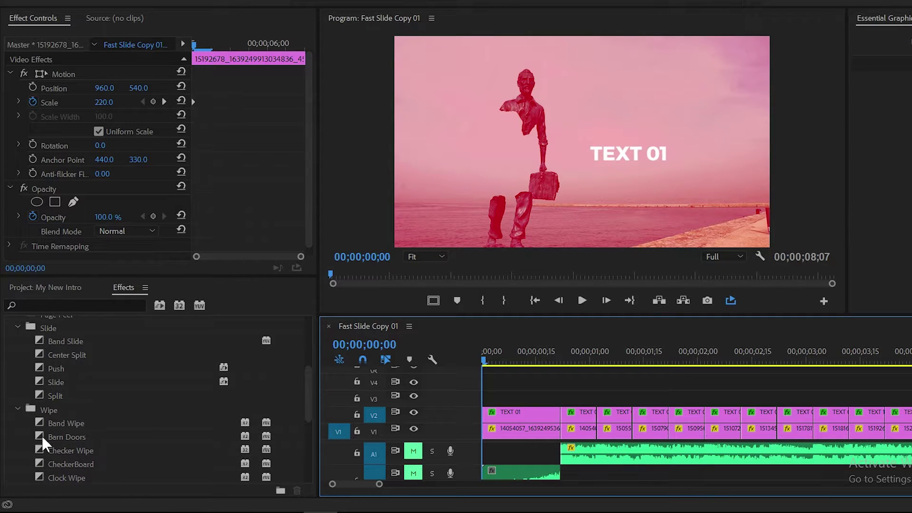
mouse_move(39, 433)
mouse_down()
mouse_move(511, 422)
mouse_move(494, 421)
mouse_up()
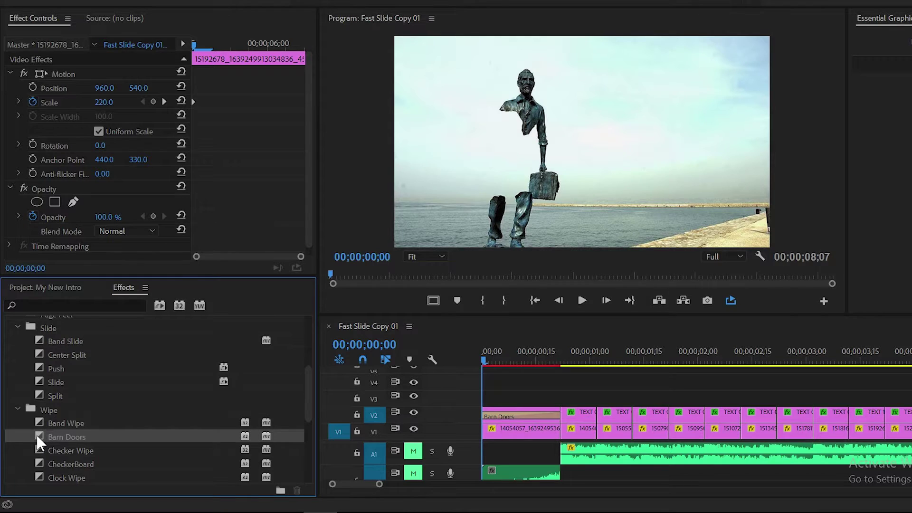
- Add Barn Doors to the V1 opening clip and set both Barn Doors transitions to 4 frames
drag(38, 437, 504, 431)
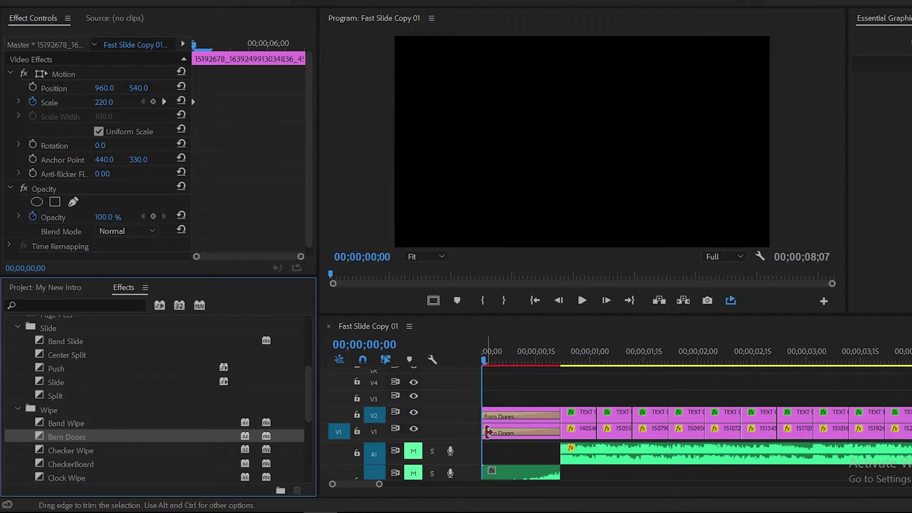
click(518, 414)
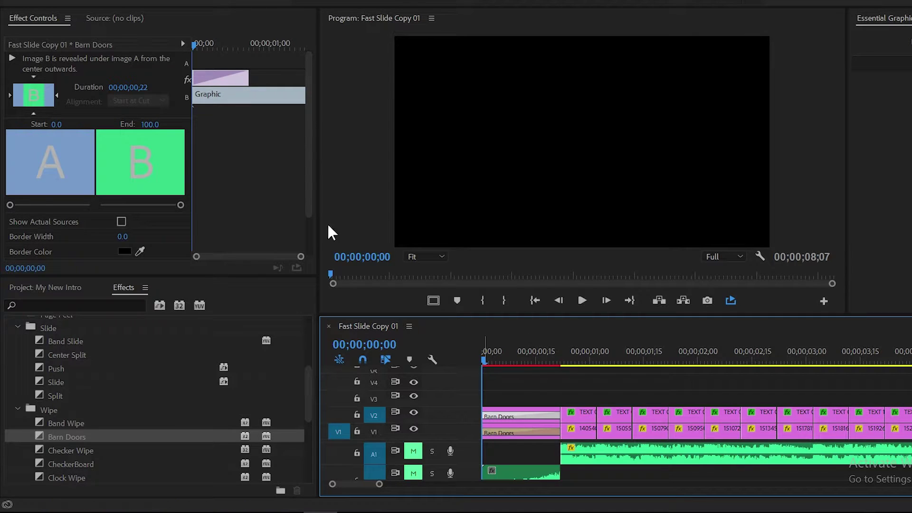
click(143, 87)
text(4)
key(Return)
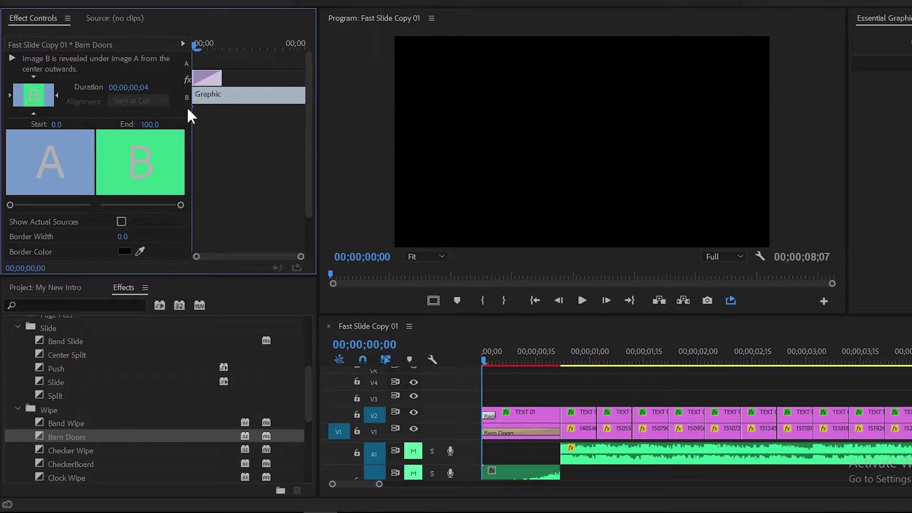
click(537, 433)
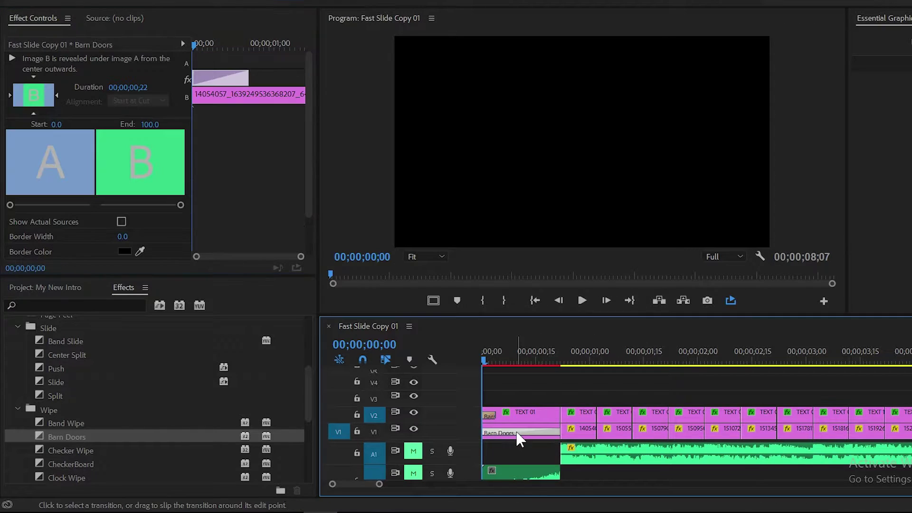
click(139, 87)
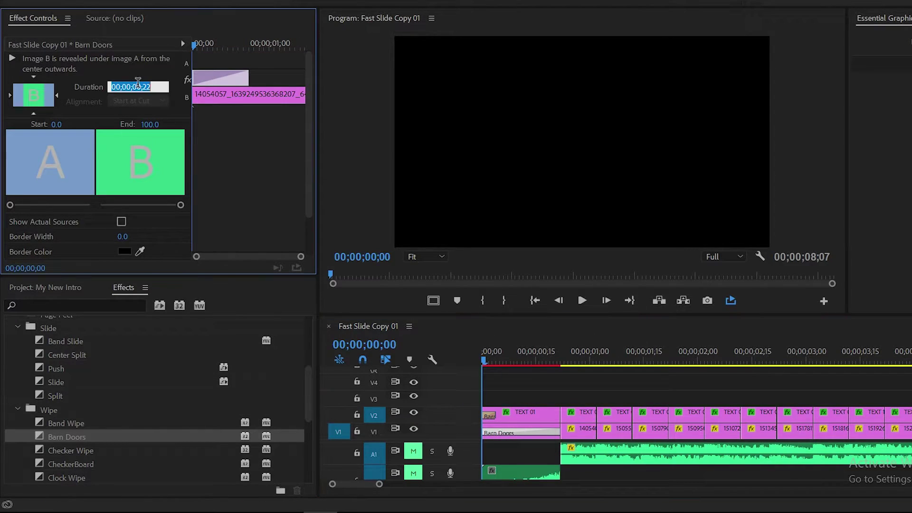
text(4)
key(Return)
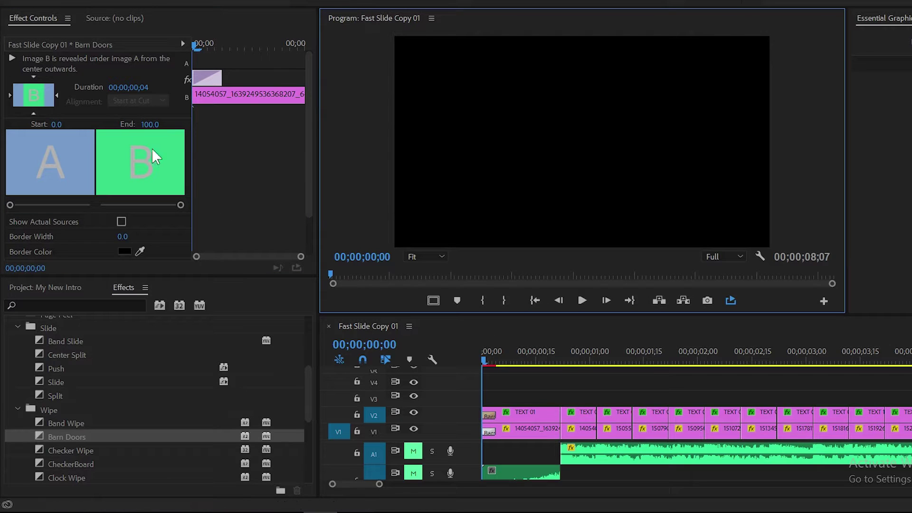
- Reselect the V2 Barn Doors transition and preview the opening up to 00;00;00;15
click(32, 76)
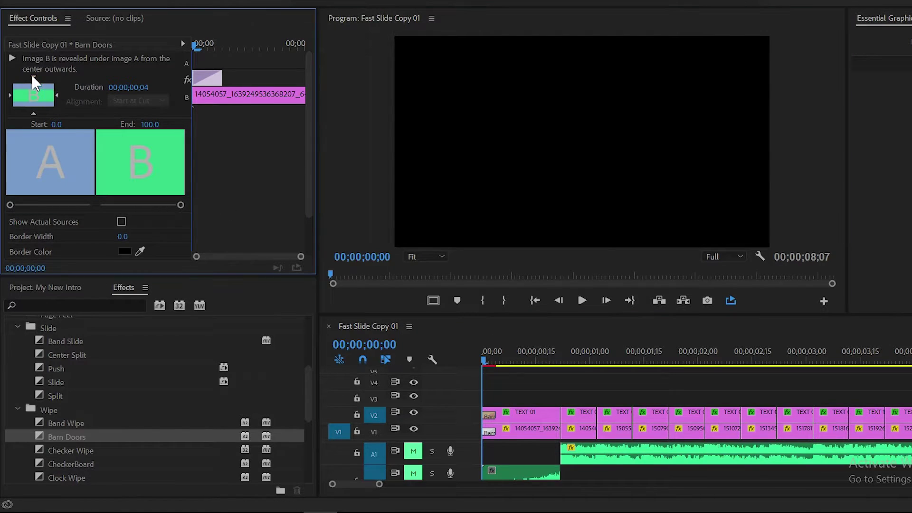
click(490, 417)
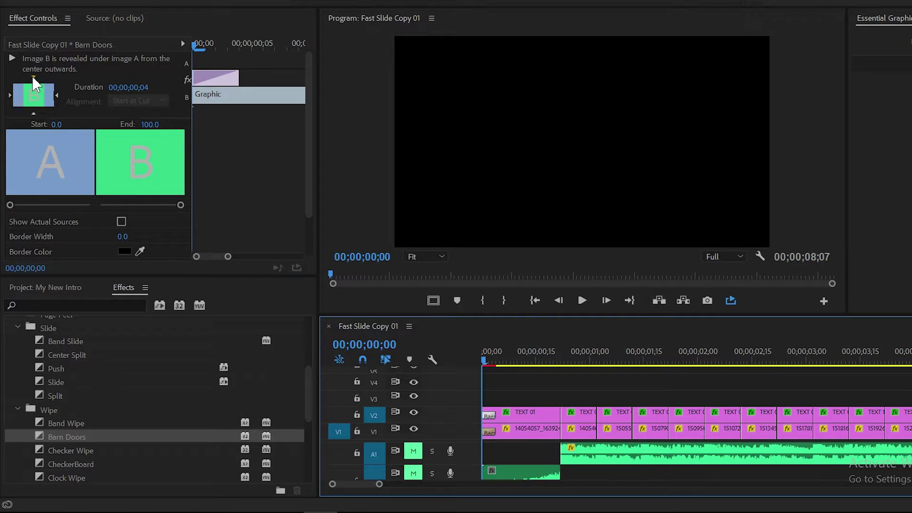
click(57, 97)
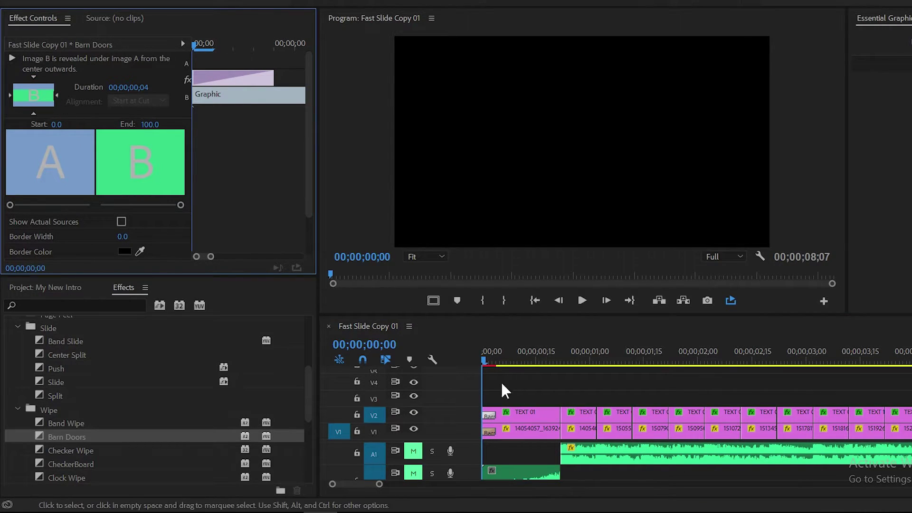
click(490, 364)
drag(490, 363, 536, 369)
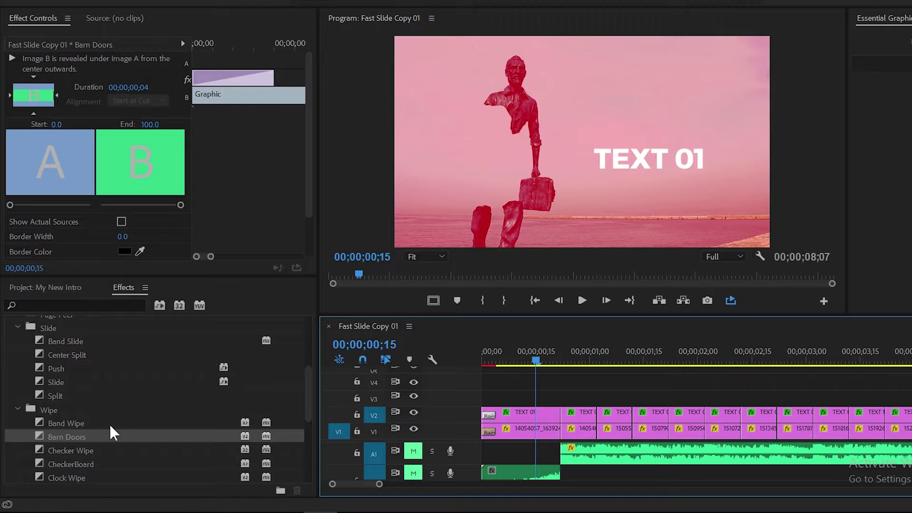
scroll(114, 418, down, 2)
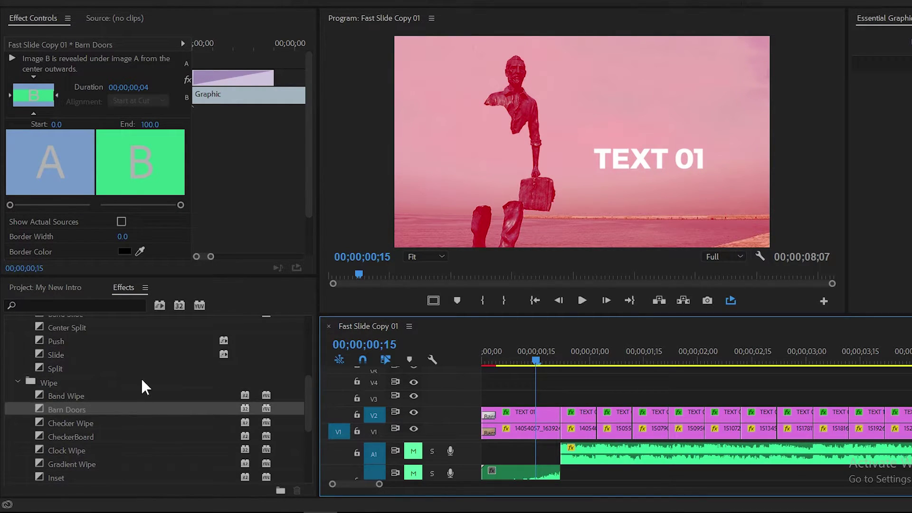
- Add 4-frame Push transitions at the first cut on both V2 and V1
scroll(141, 380, up, 2)
drag(43, 366, 618, 439)
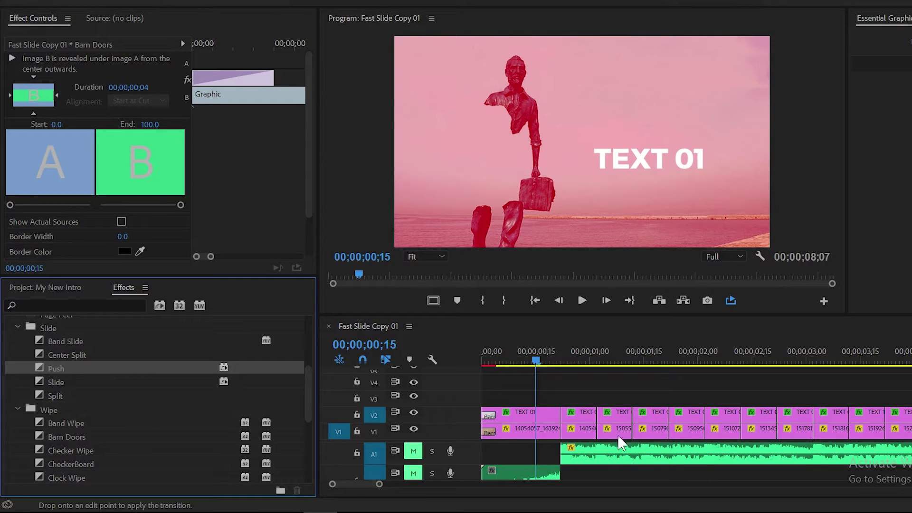
drag(570, 412, 568, 412)
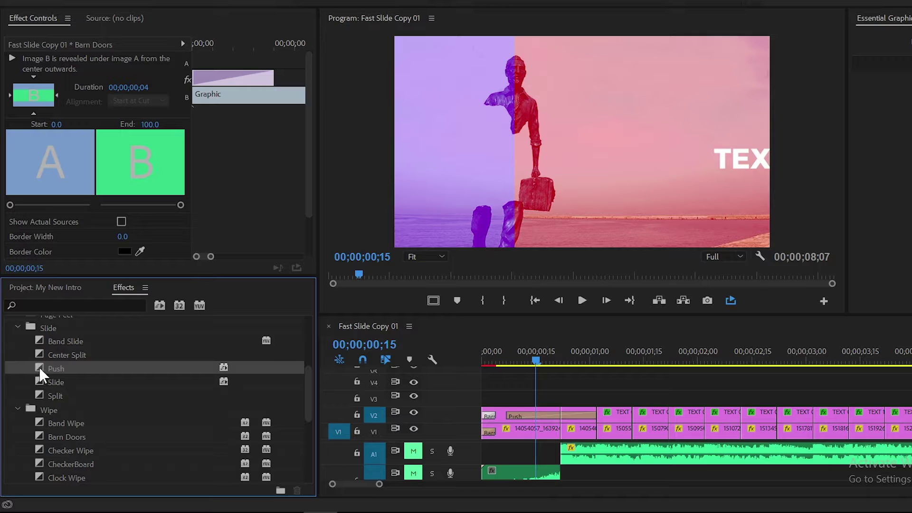
drag(38, 366, 577, 435)
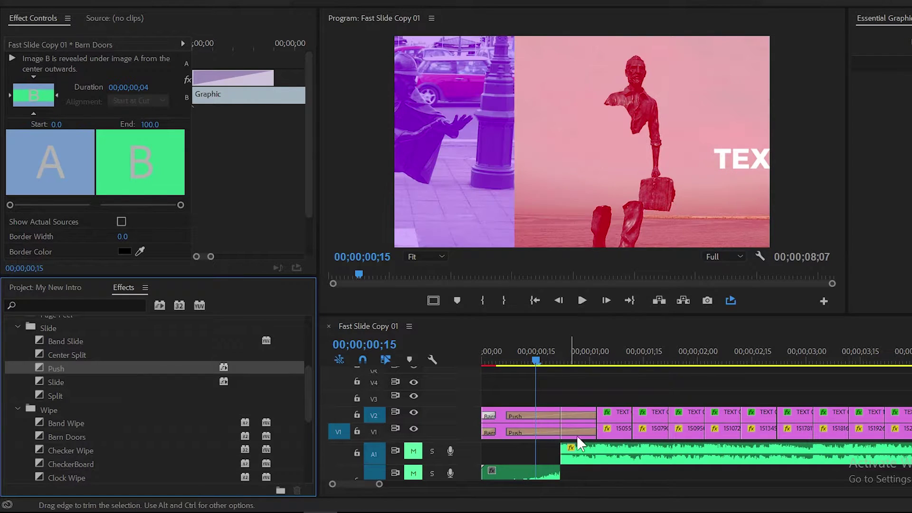
click(583, 416)
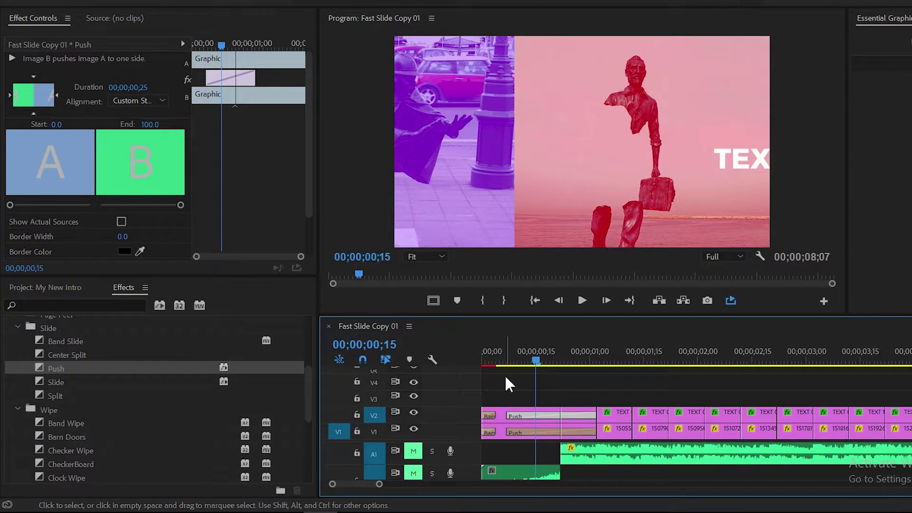
click(143, 88)
text(4)
key(Return)
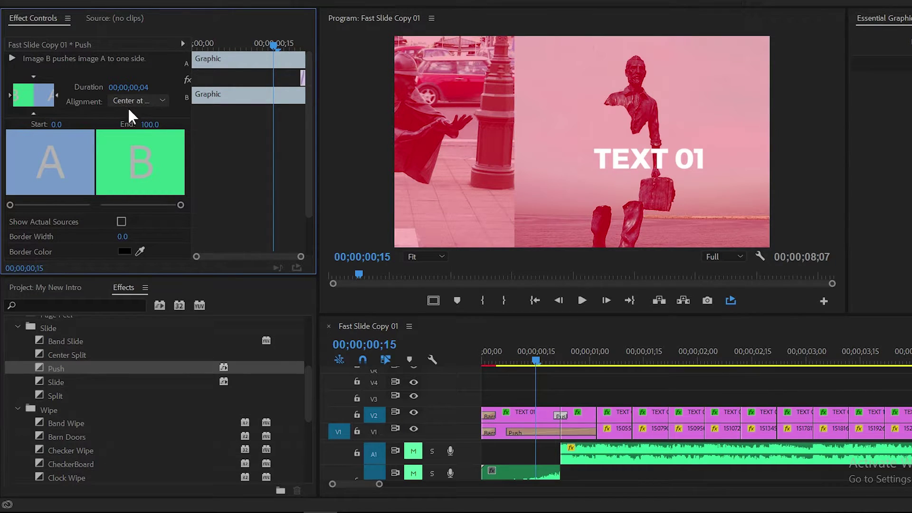
click(572, 434)
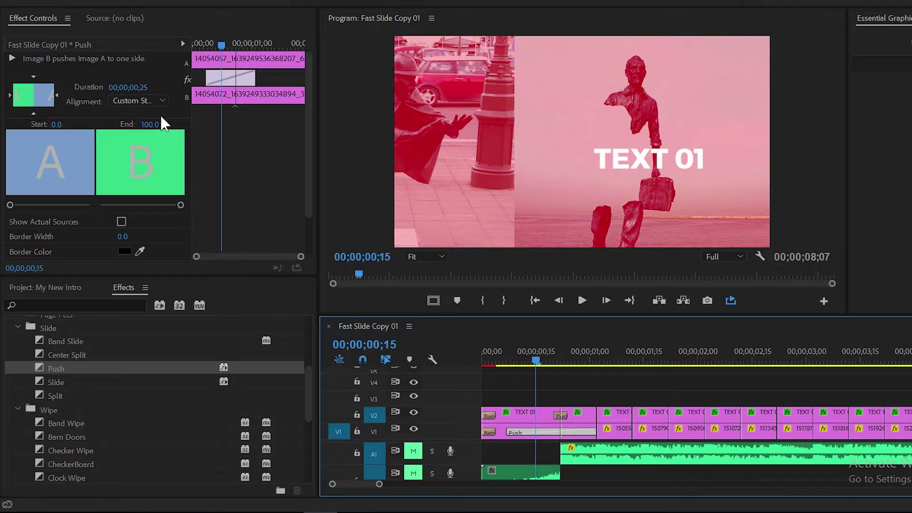
click(135, 87)
text(4)
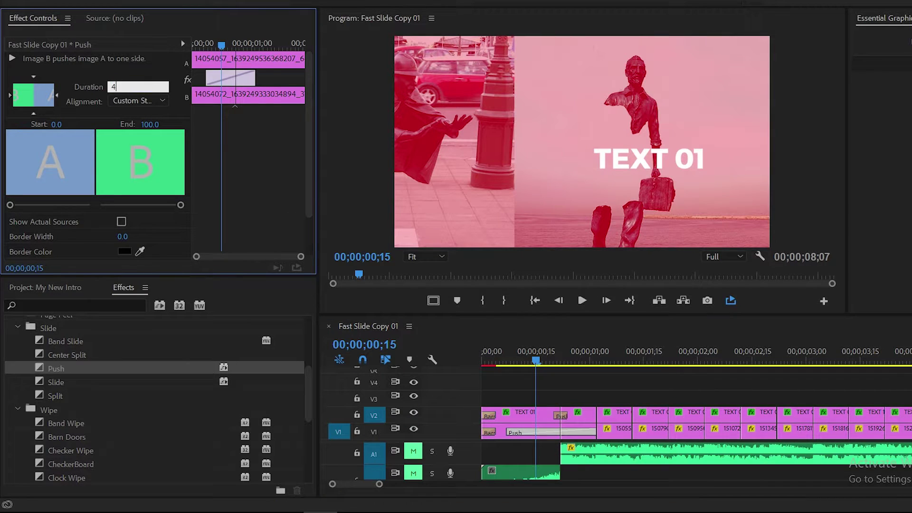
key(Return)
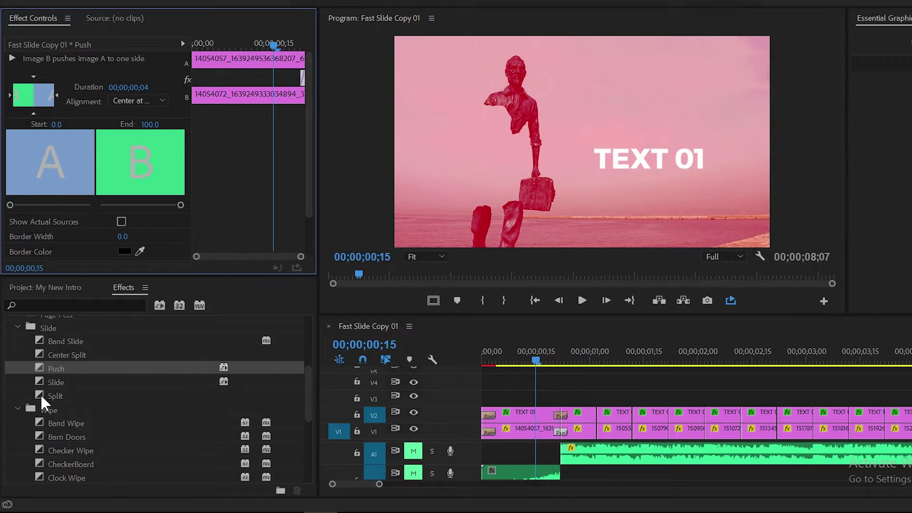
- Add Split transitions at the next cut on V1 and V2, each 4 frames long
mouse_move(41, 395)
mouse_down()
mouse_move(600, 423)
mouse_move(589, 416)
mouse_up()
drag(38, 401, 606, 433)
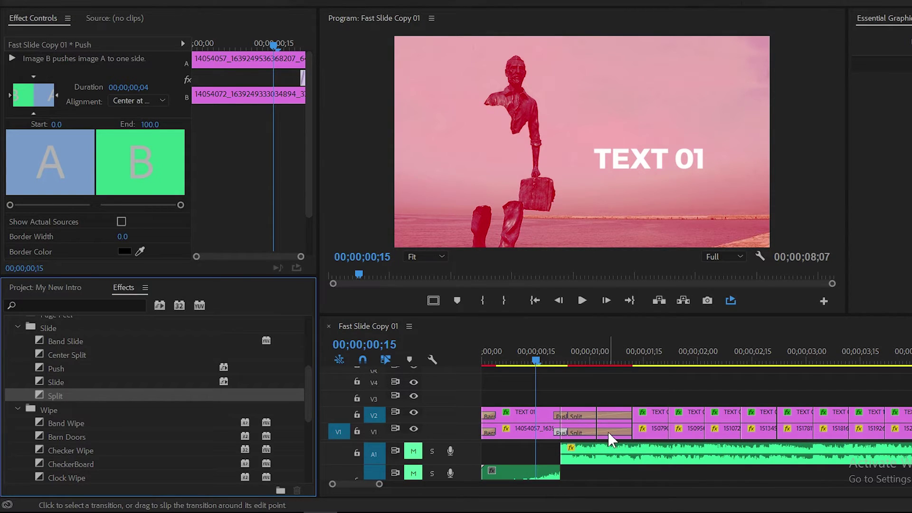
click(610, 434)
click(143, 87)
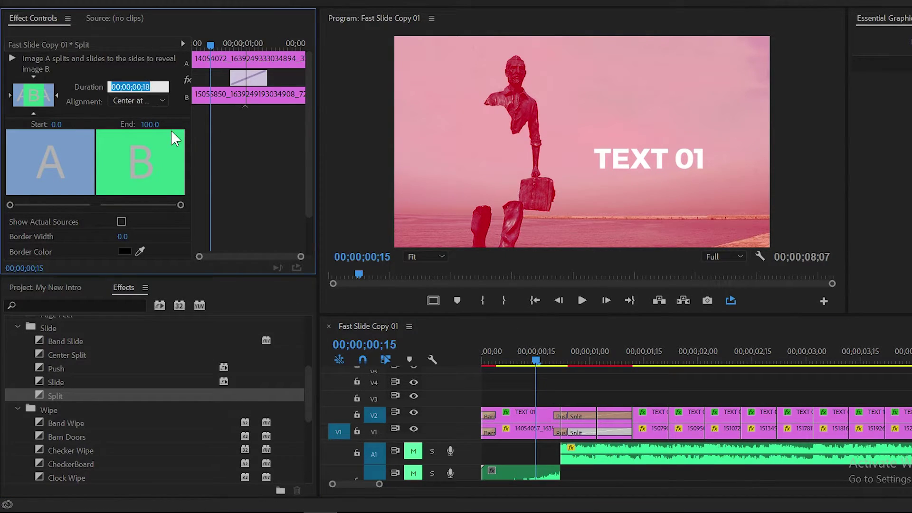
text(4)
key(Return)
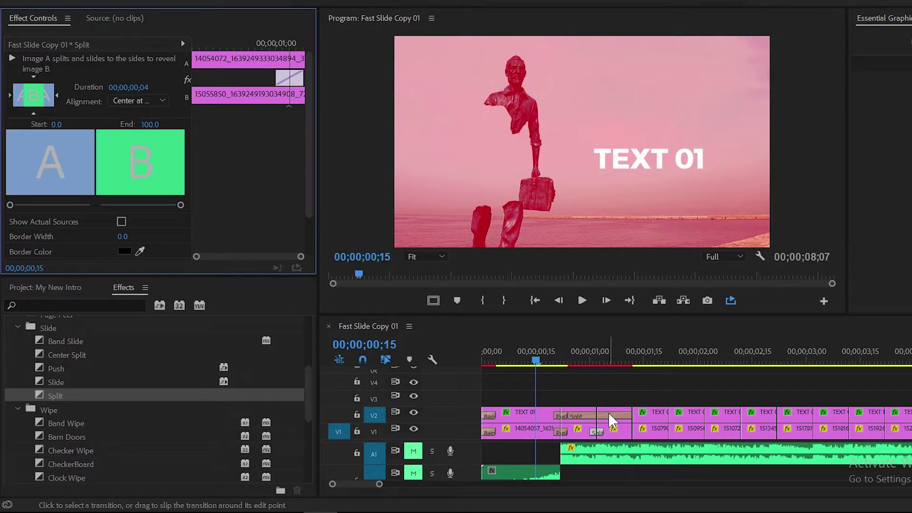
click(608, 413)
click(141, 88)
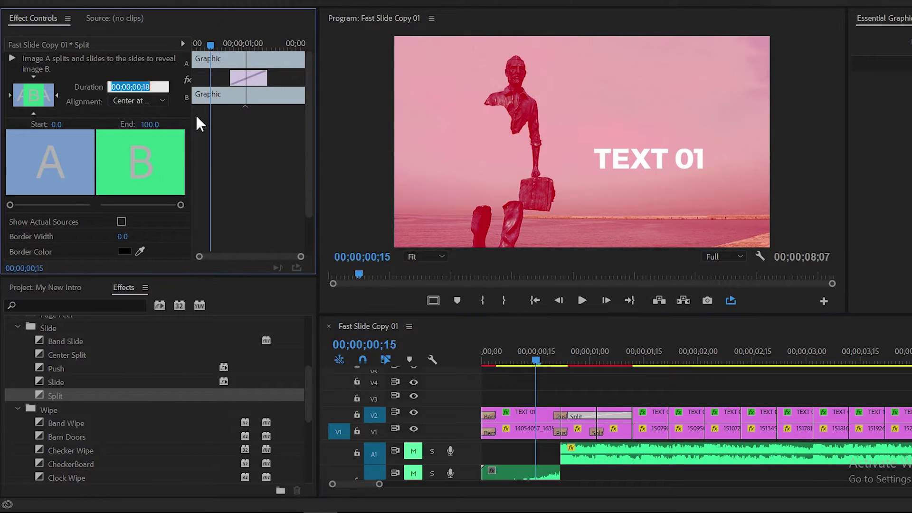
text(4)
key(Return)
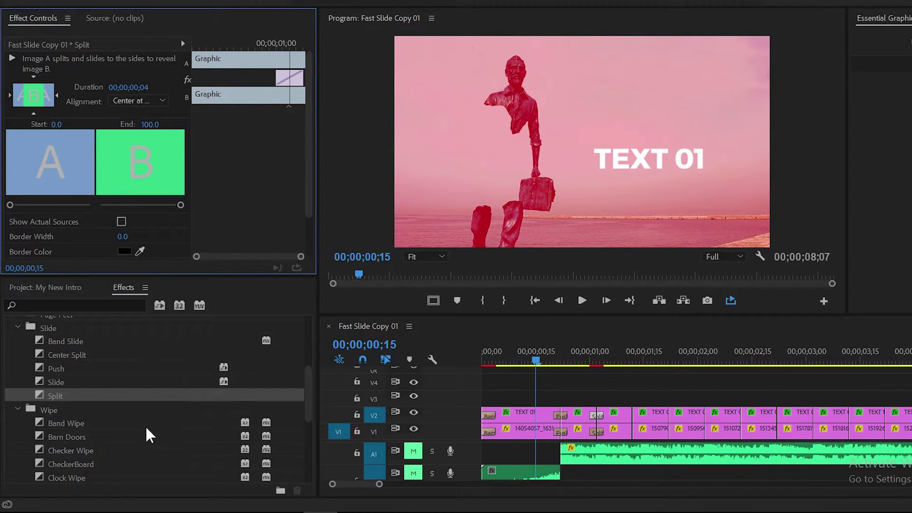
scroll(146, 427, down, 3)
scroll(144, 407, down, 4)
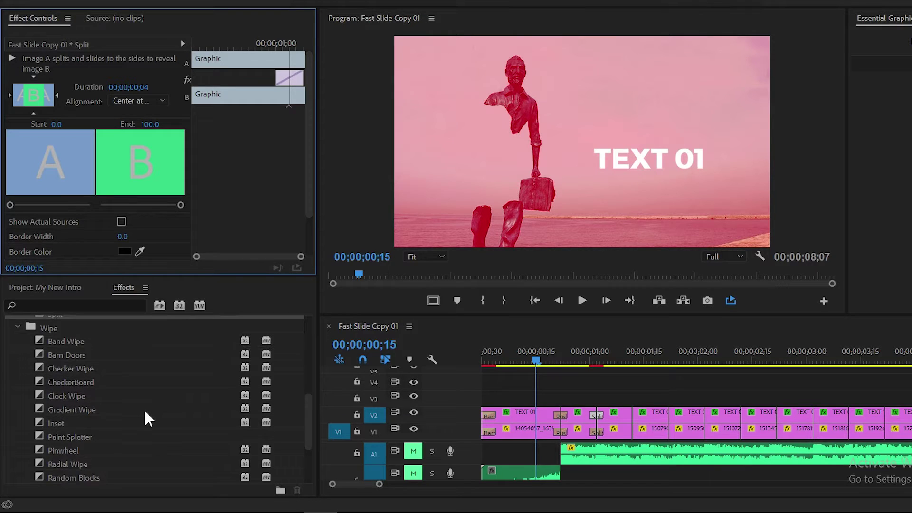
- Add Inset, Random Blocks and Center Split transitions to the next cuts
drag(46, 410, 630, 417)
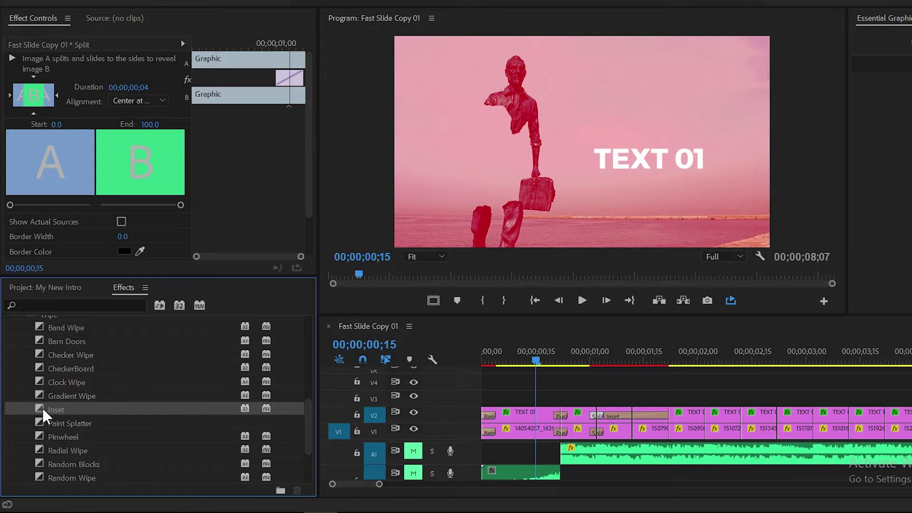
drag(42, 409, 651, 431)
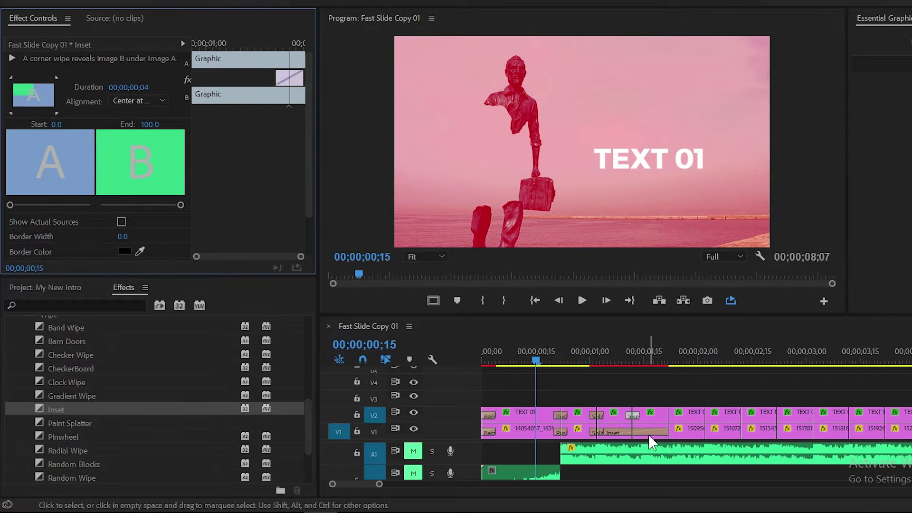
scroll(159, 407, down, 3)
click(74, 409)
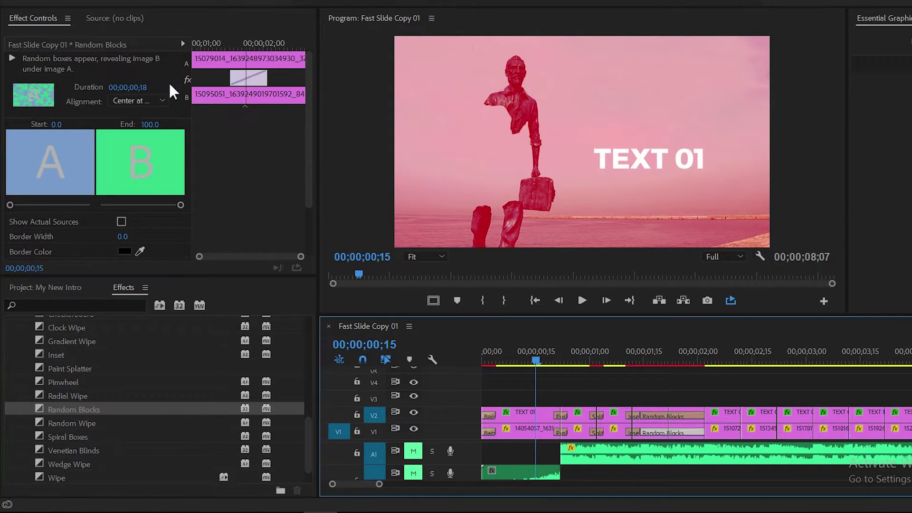
scroll(180, 381, up, 4)
drag(67, 369, 704, 418)
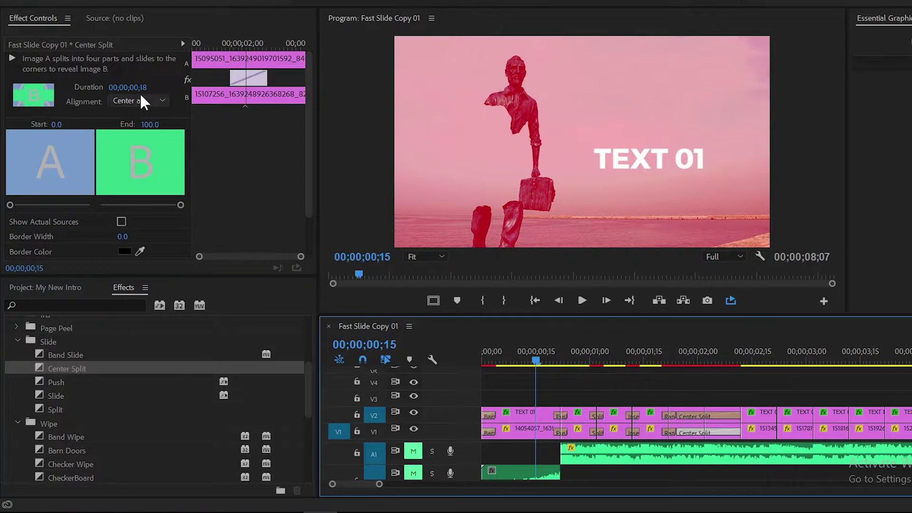
- Add Slide, Band Wipe, Checker Wipe and Push transitions to the following cuts
drag(56, 396, 741, 422)
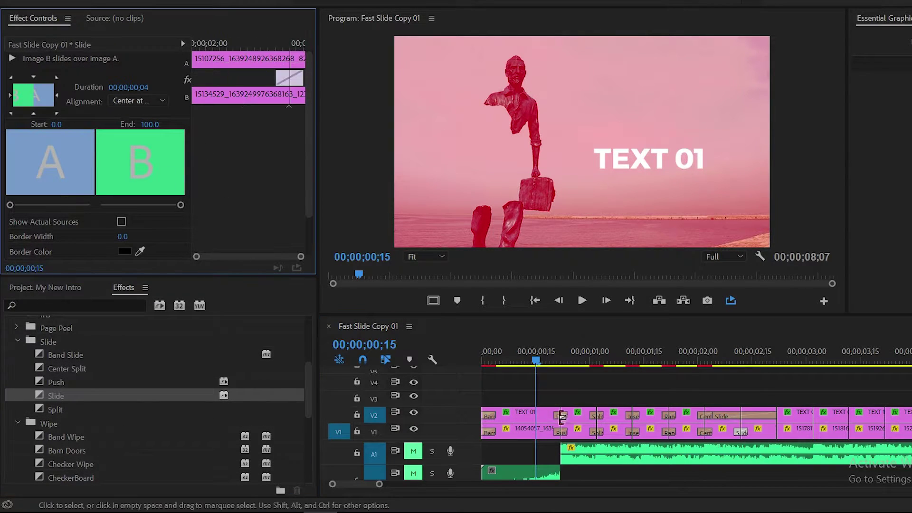
scroll(166, 438, down, 2)
drag(66, 410, 783, 424)
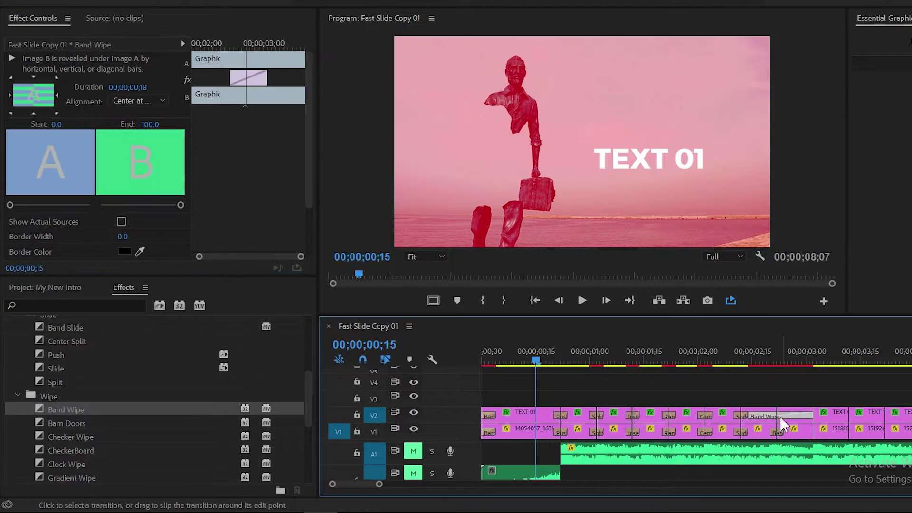
drag(66, 436, 813, 422)
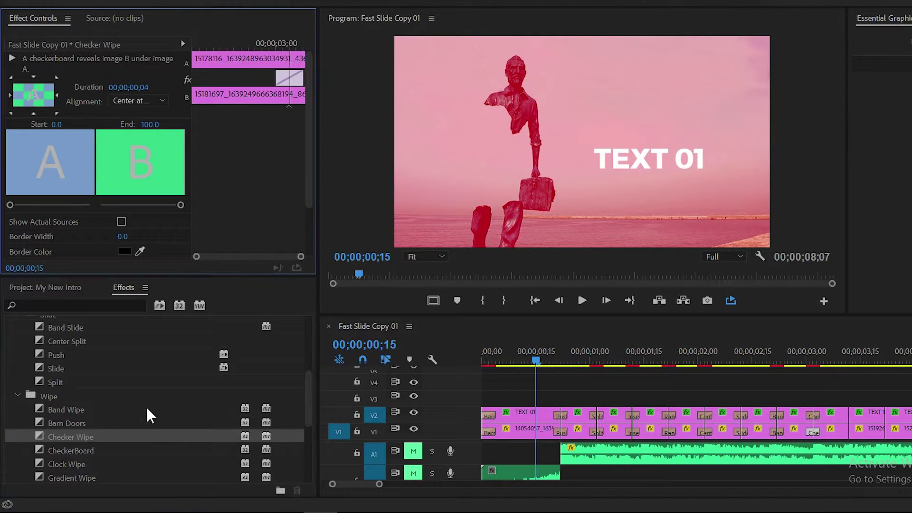
drag(56, 355, 850, 423)
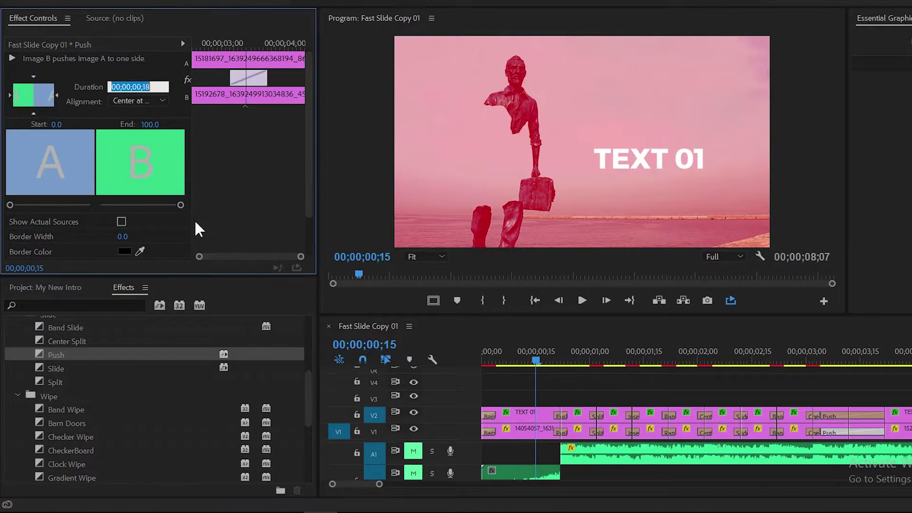
scroll(113, 428, up, 1)
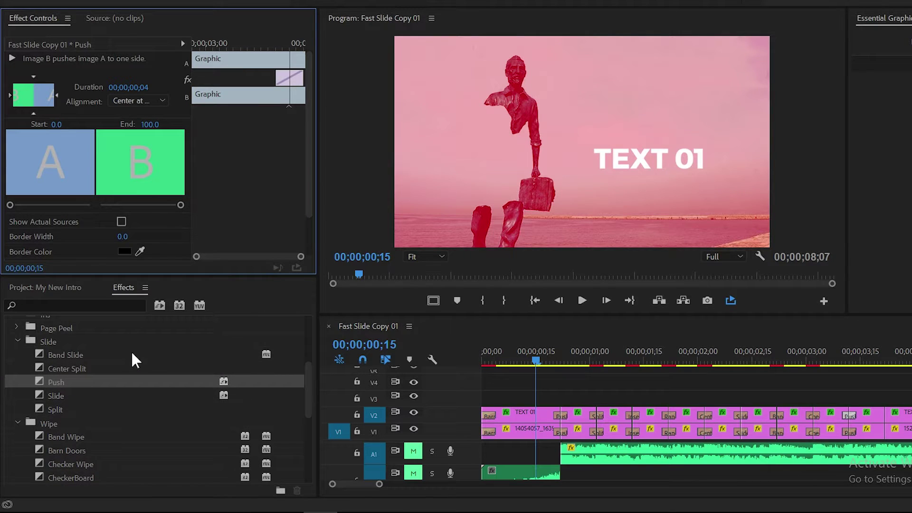
- Place Band Slide at the last cuts on V1 and V2, both set to 00;00;00;04
drag(41, 354, 891, 417)
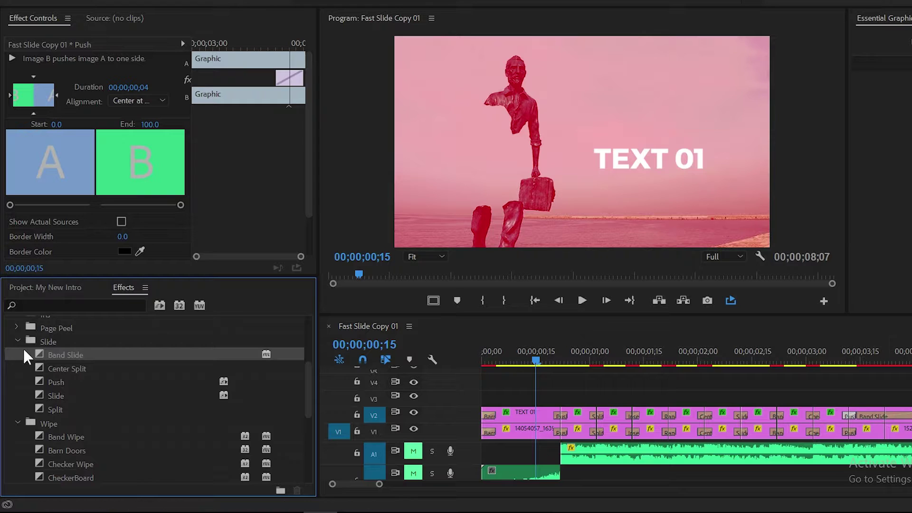
drag(221, 378, 885, 434)
click(893, 433)
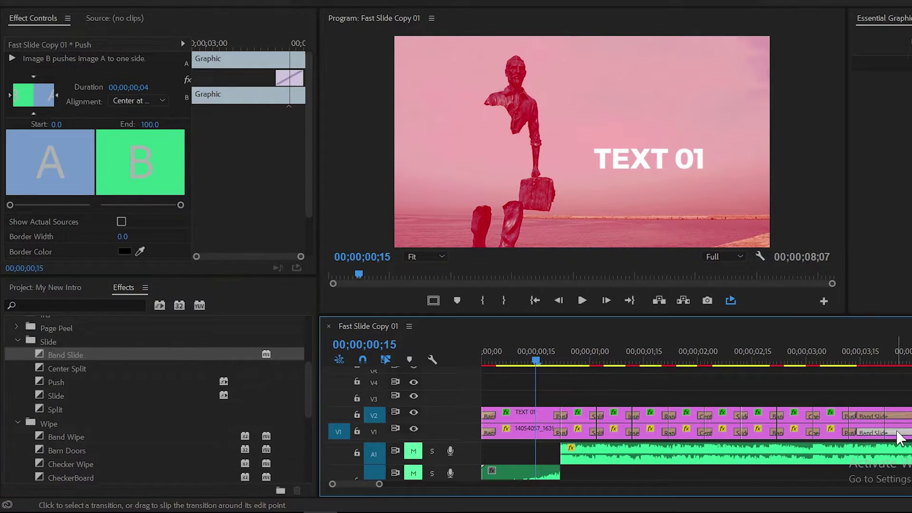
click(133, 88)
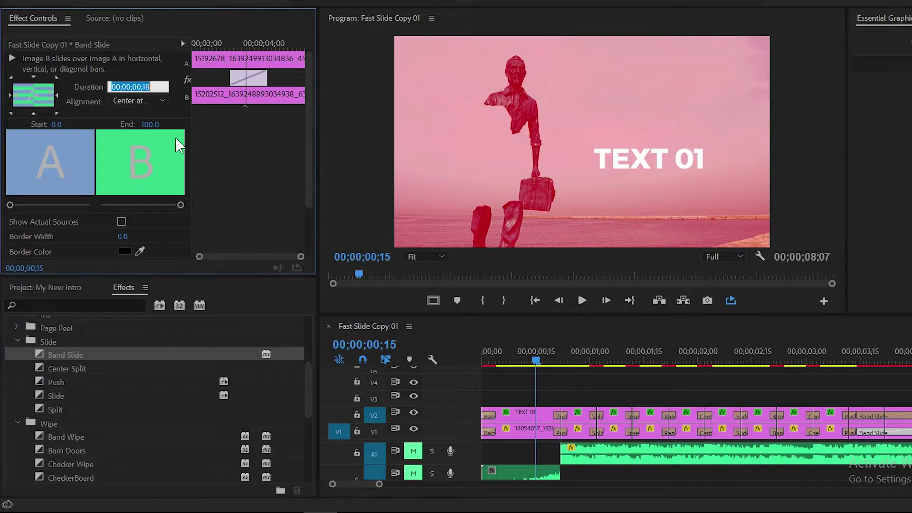
text(4)
key(Return)
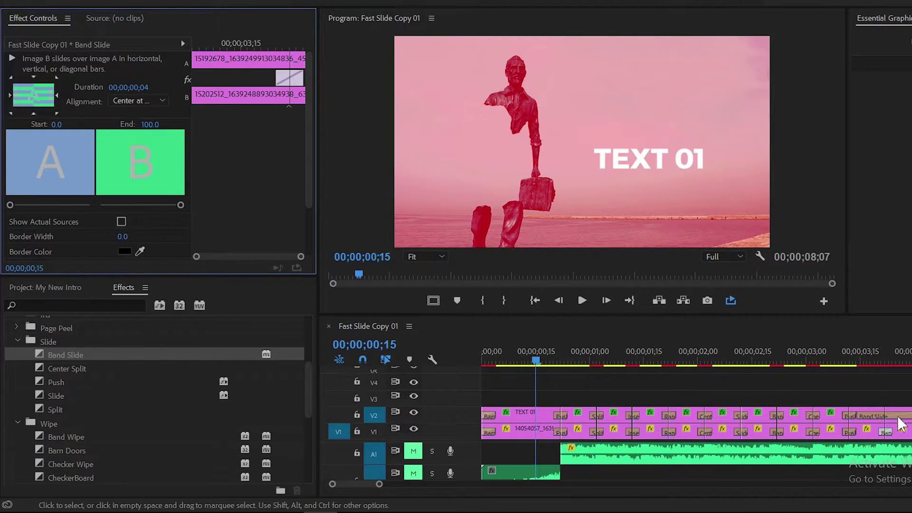
click(890, 417)
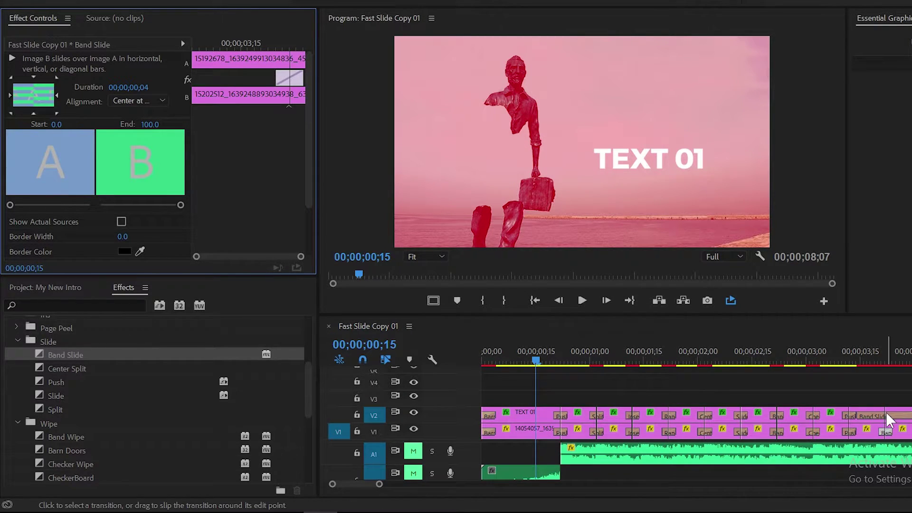
click(135, 89)
text(4)
key(Return)
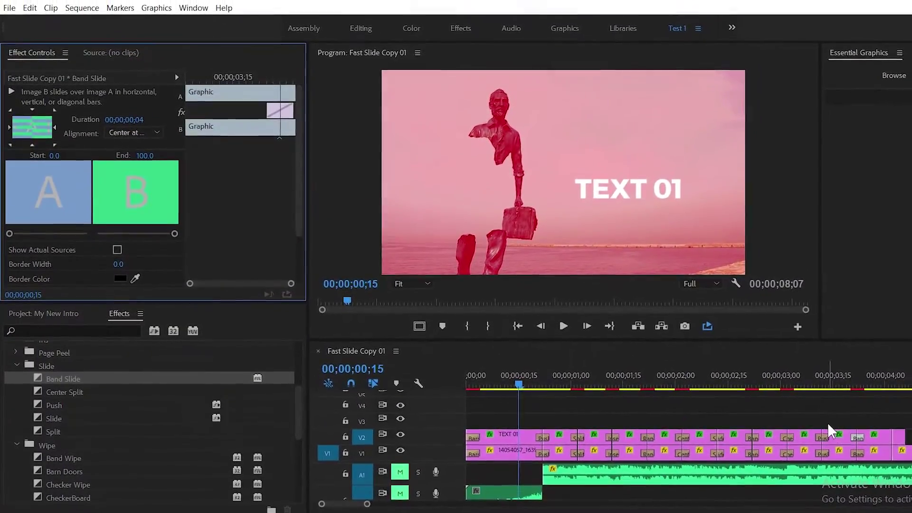
- Zoom the timeline out and render the sequence with Sequence > Render In to Out
click(874, 391)
click(871, 392)
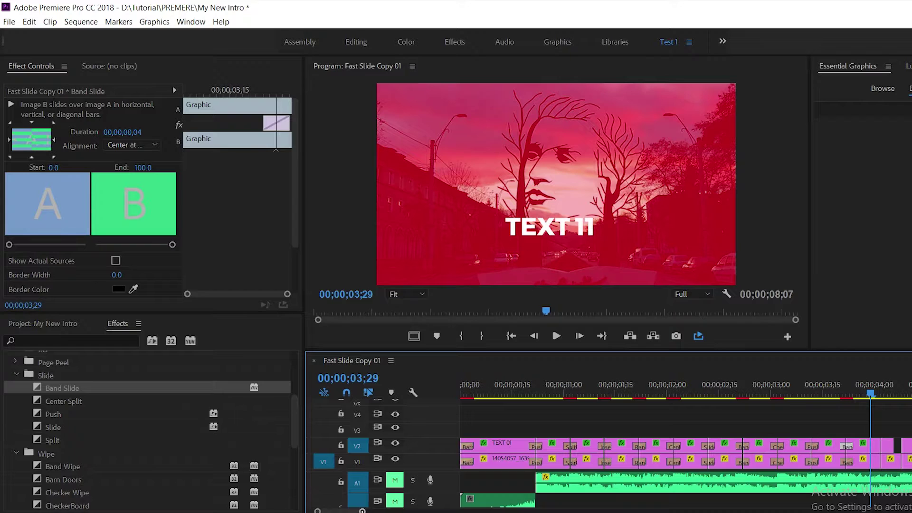
key(minus)
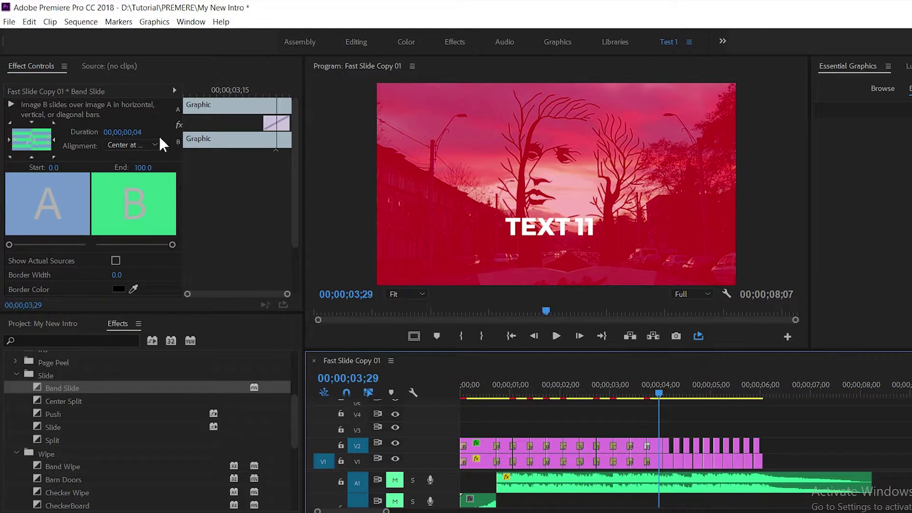
click(81, 22)
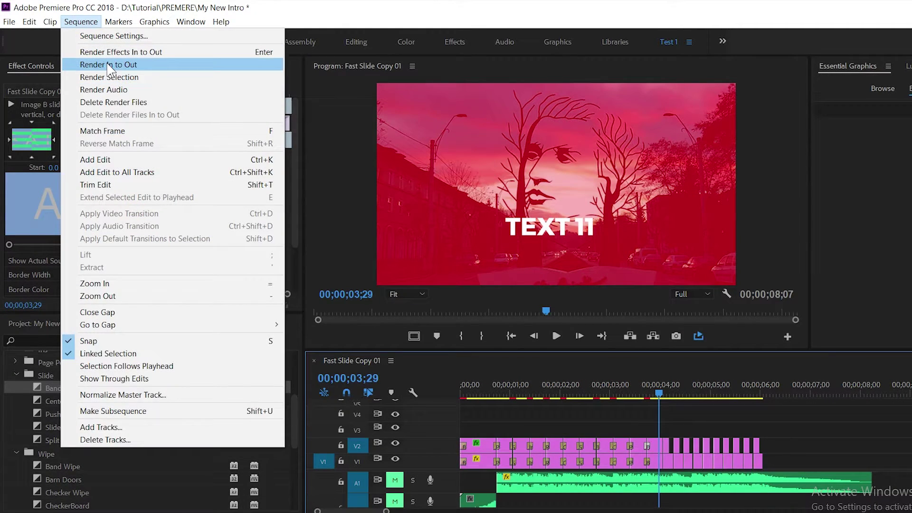
click(109, 64)
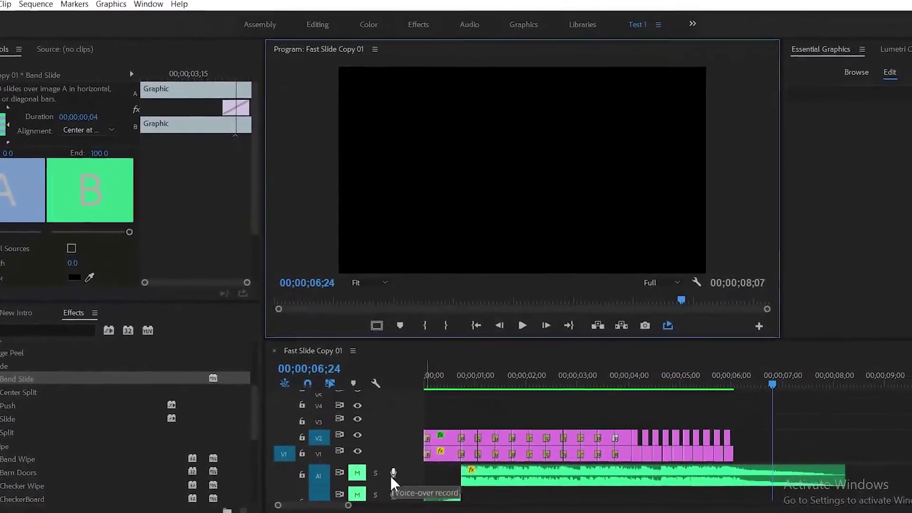
- Unmute A1 and A2, play from the start, and park the playhead at 00;00;06;02
click(356, 494)
click(357, 473)
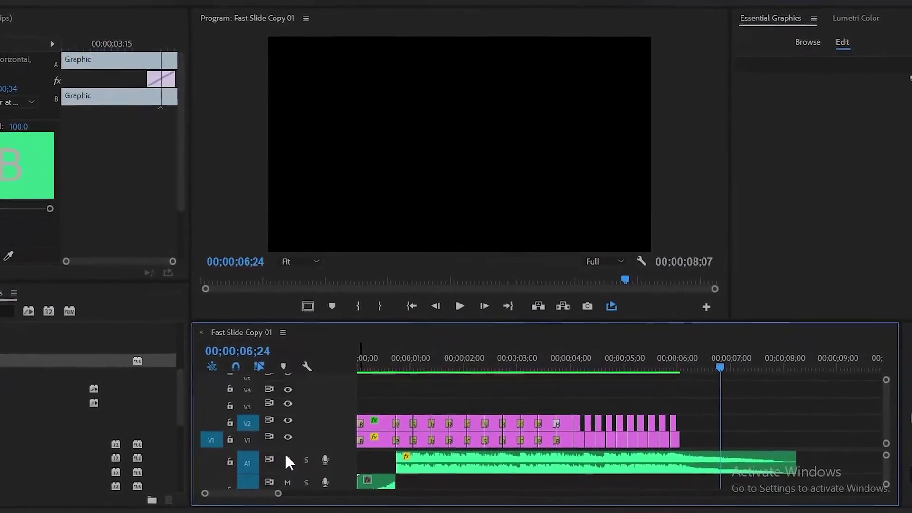
click(412, 306)
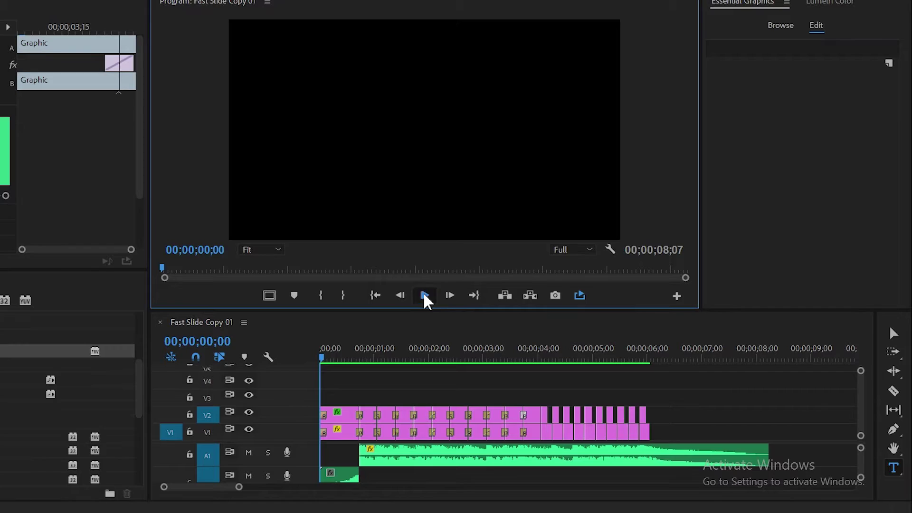
click(424, 293)
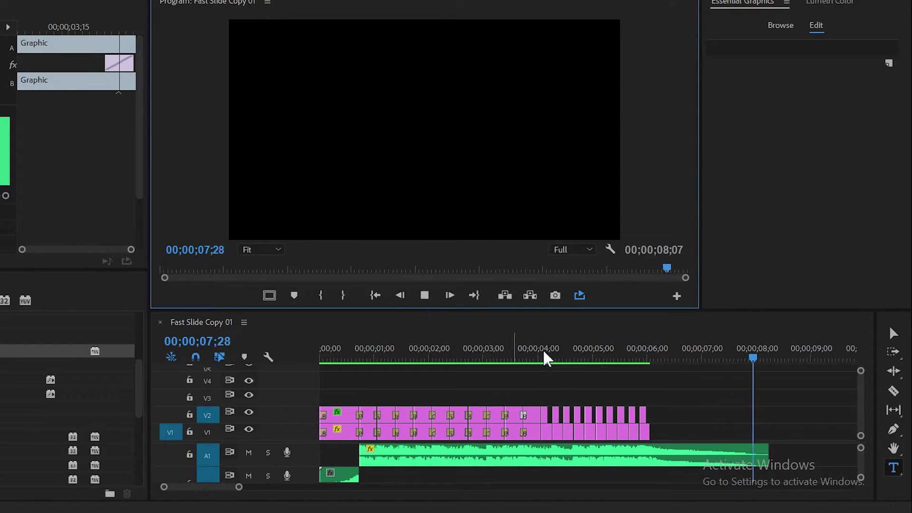
drag(686, 358, 658, 358)
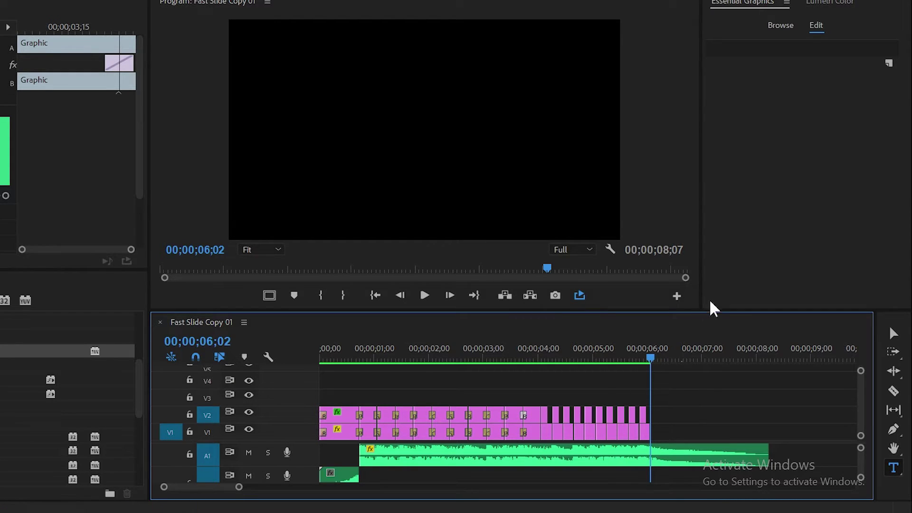
click(889, 63)
- Add a new text layer after the slides and replace its placeholder with the website address
click(825, 79)
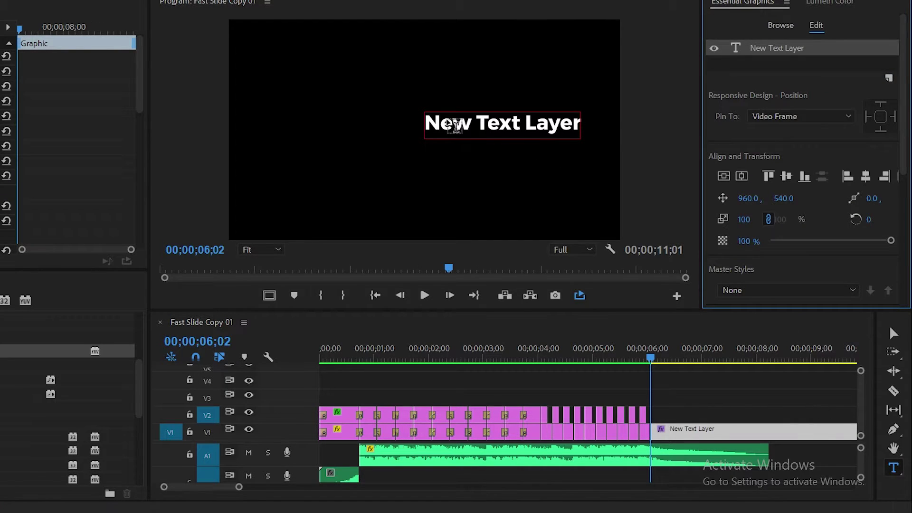
drag(427, 127, 614, 128)
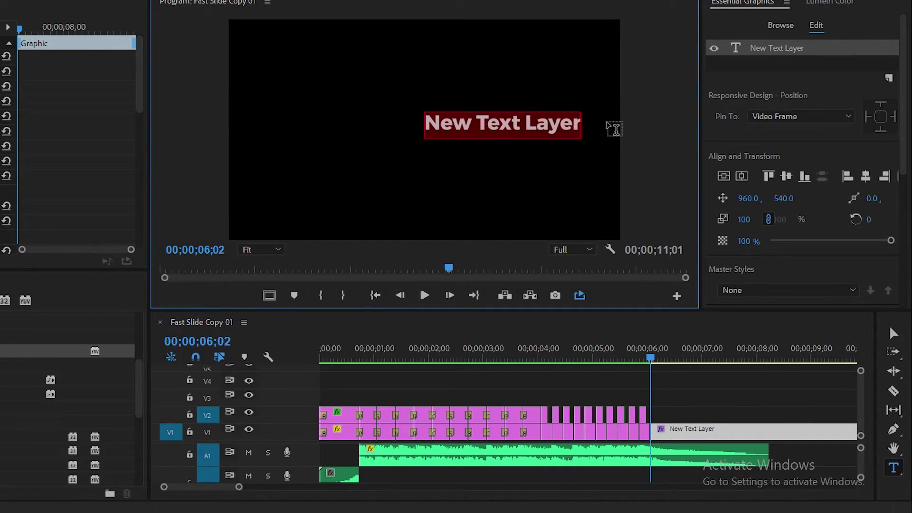
text(WWW.GUNNAPONG.COM)
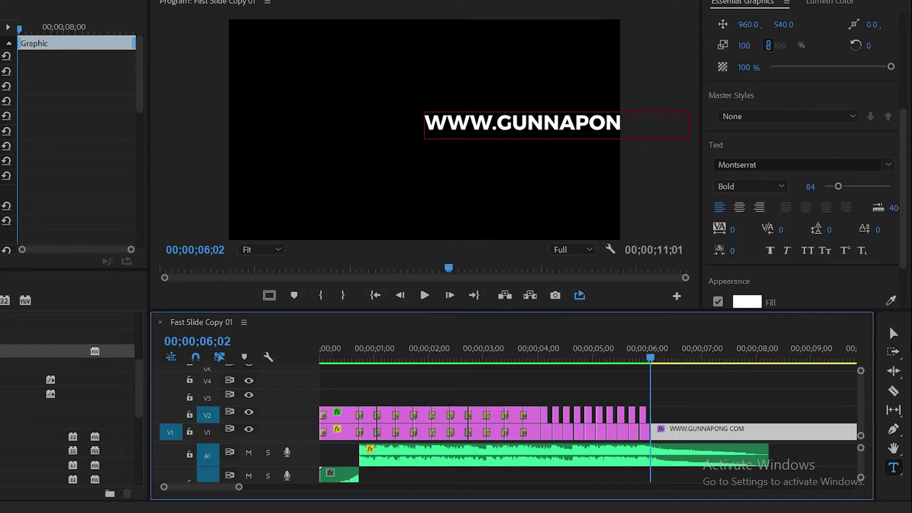
- Set the title's font size to 80 and align it horizontally centred
click(894, 334)
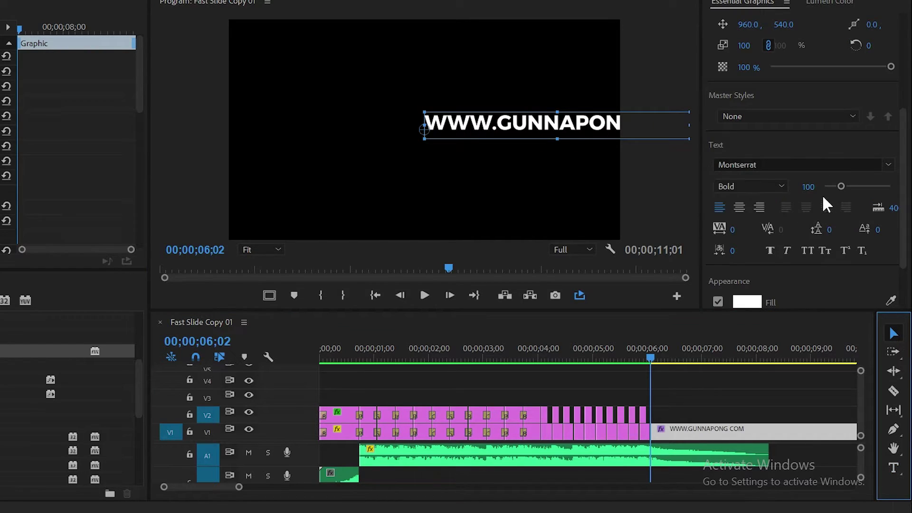
drag(808, 186, 799, 187)
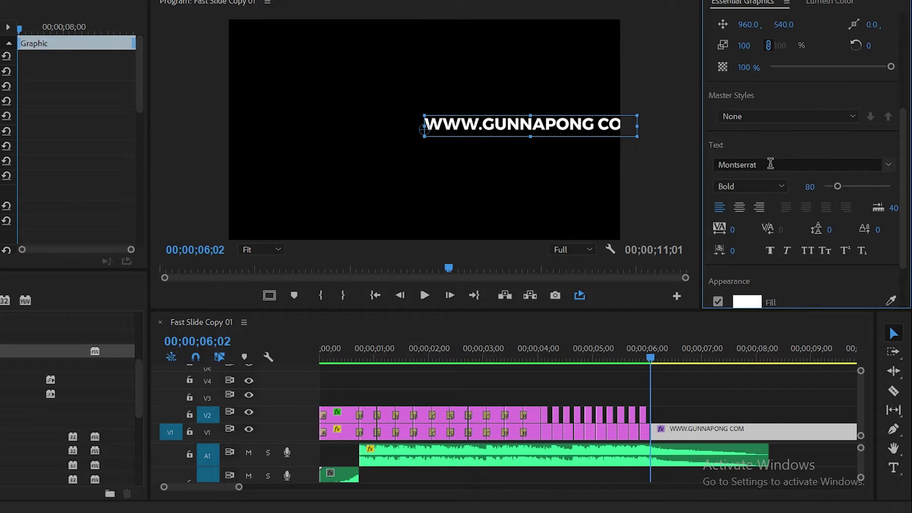
scroll(811, 70, up, 3)
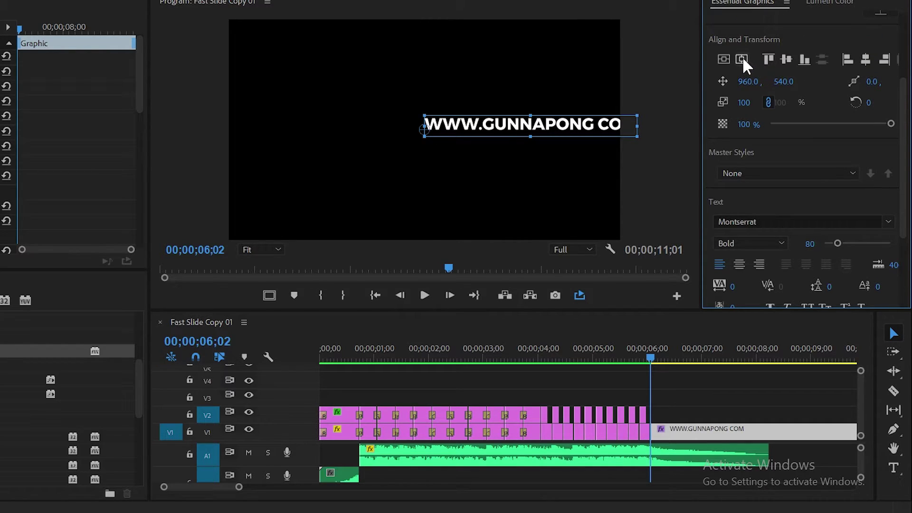
click(742, 58)
scroll(760, 118, up, 6)
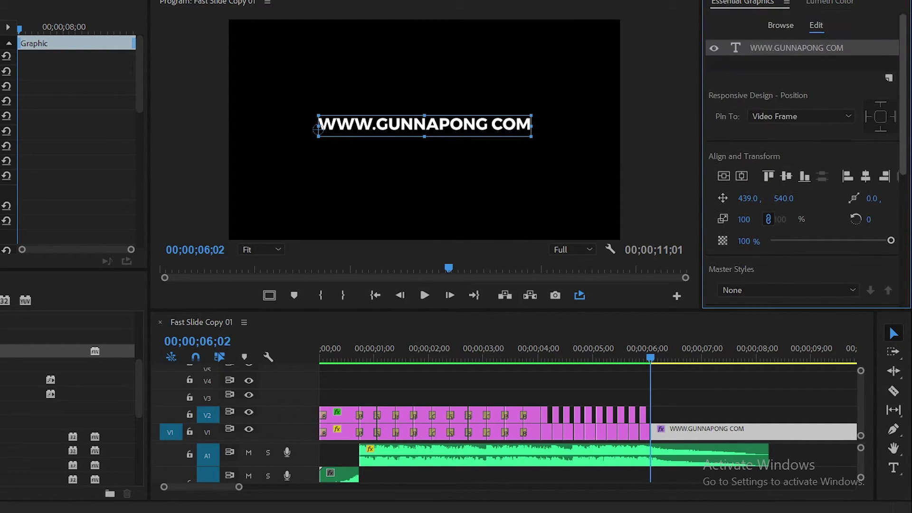
- Duplicate the title layer, move the copy above, and retype it as 'powered by'
right_click(798, 47)
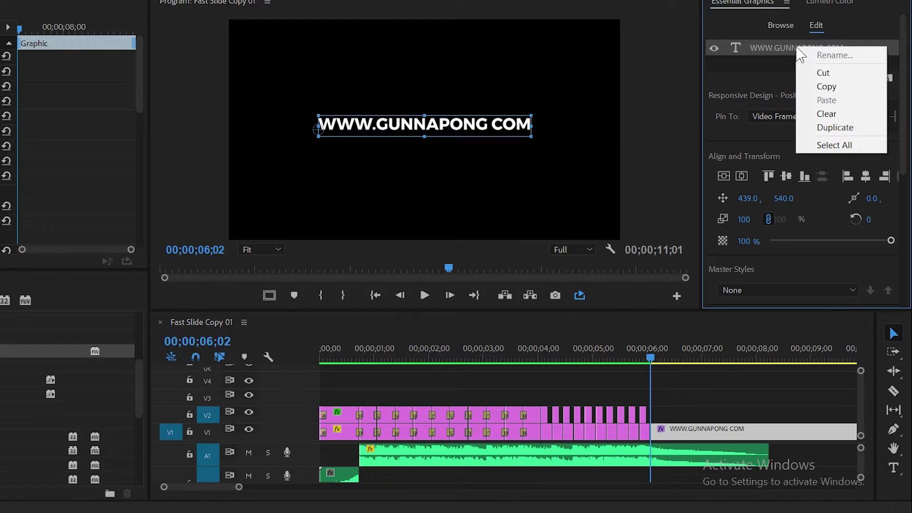
click(859, 128)
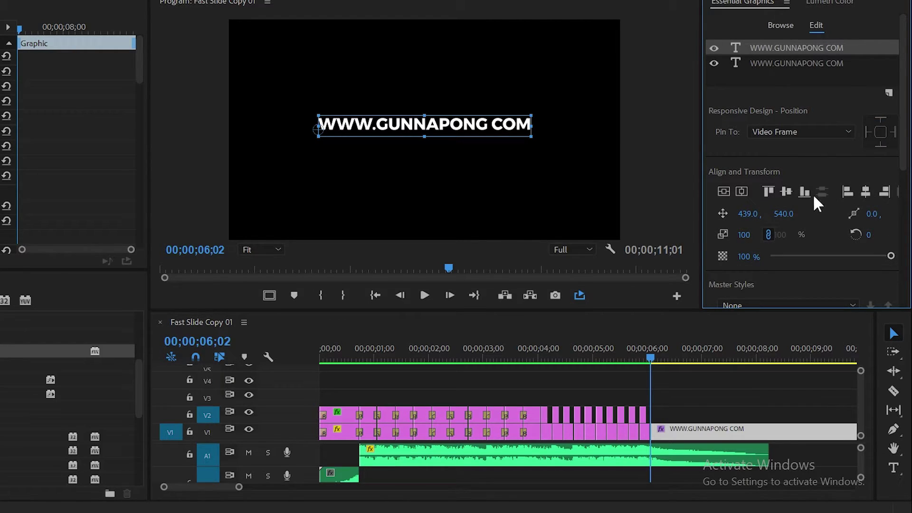
drag(785, 214, 747, 215)
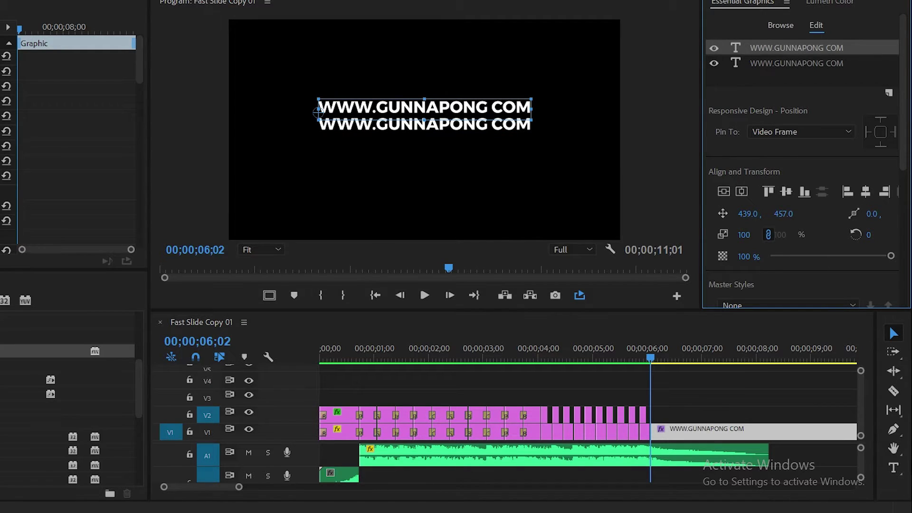
click(893, 468)
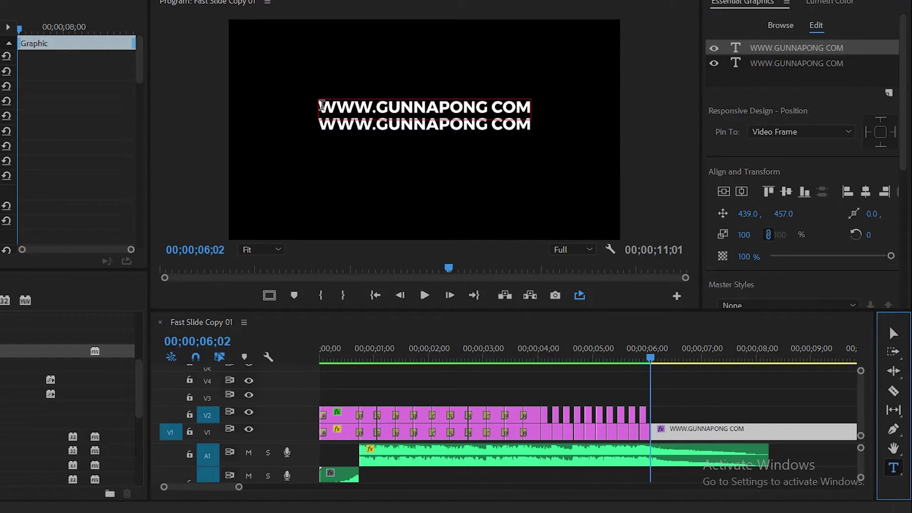
drag(321, 105, 537, 116)
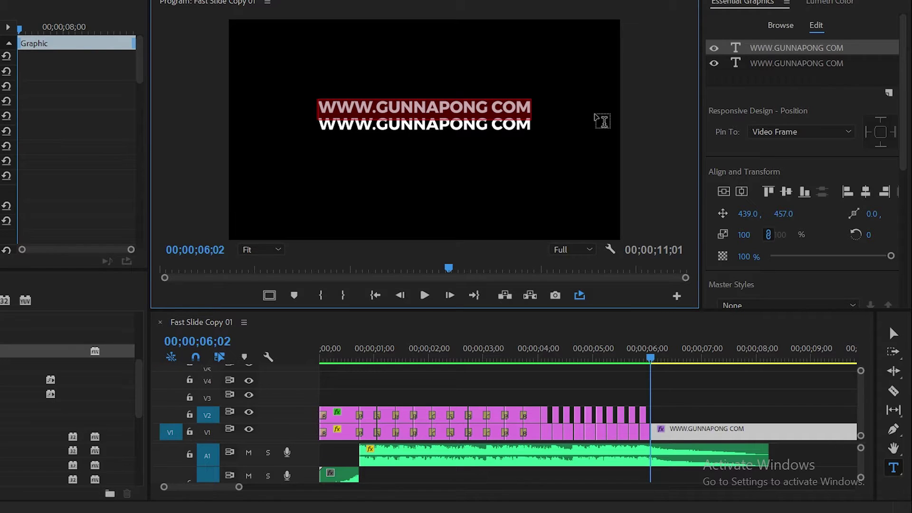
text(powered by)
- Give the 'powered by' line Light font weight at size 66
click(892, 334)
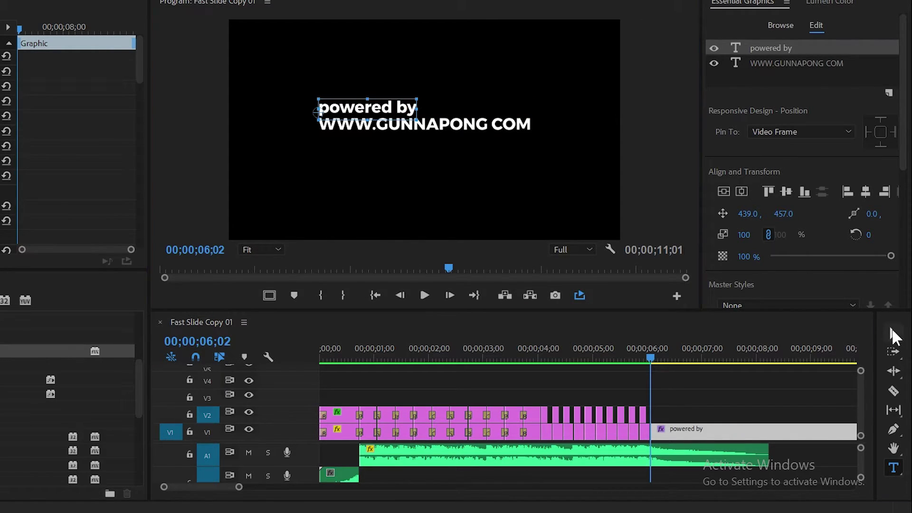
scroll(896, 220, down, 3)
scroll(895, 246, down, 2)
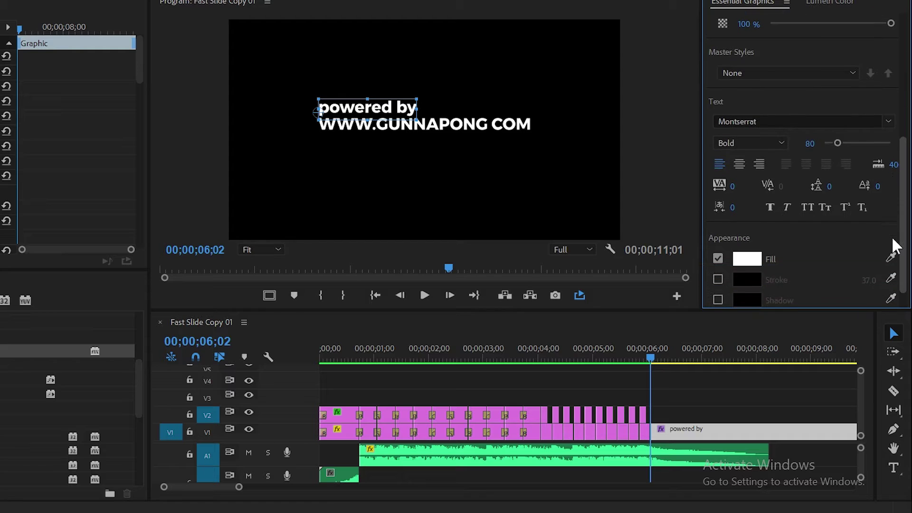
scroll(896, 245, down, 1)
click(779, 137)
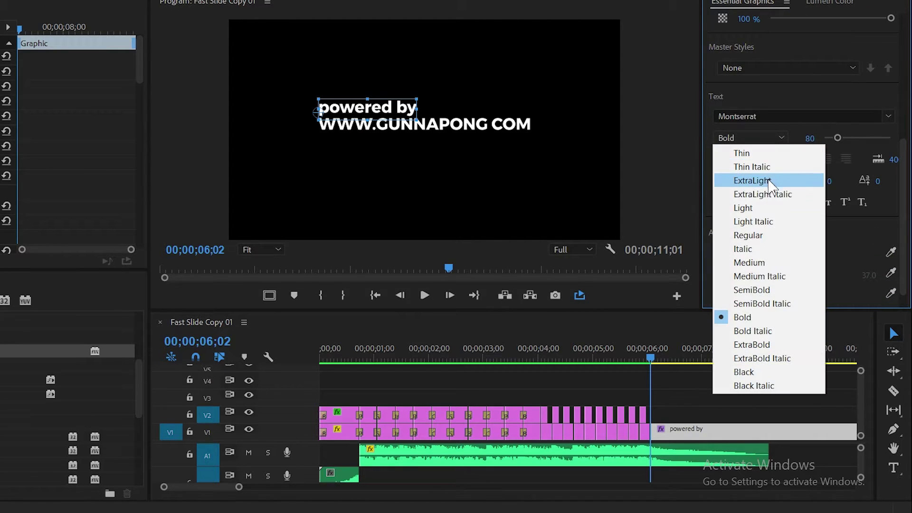
click(769, 207)
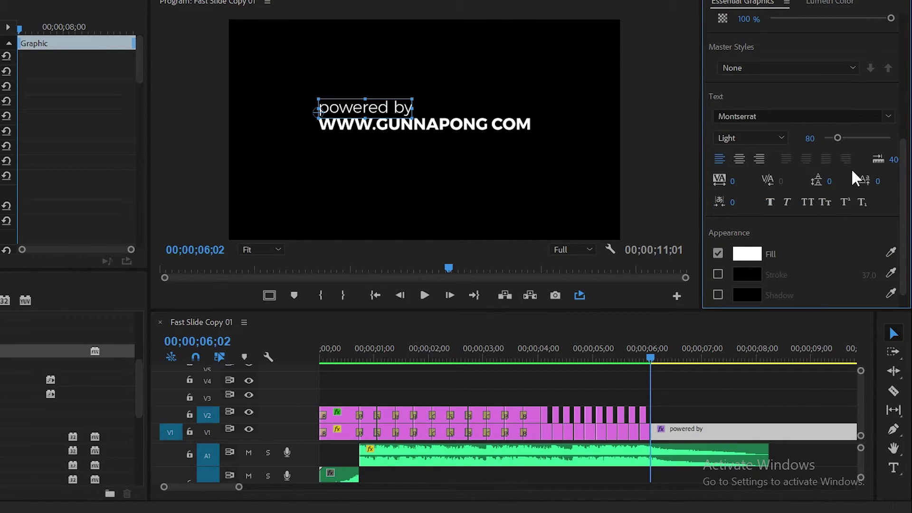
drag(810, 139, 803, 138)
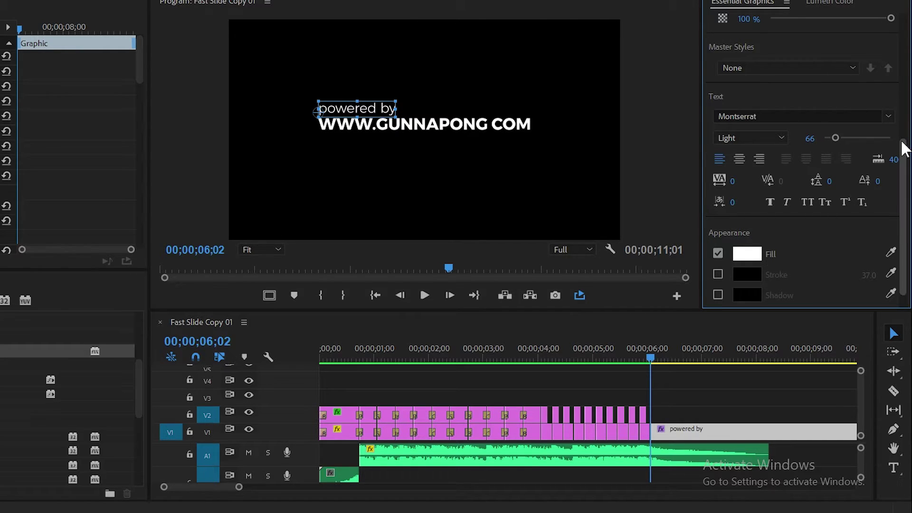
drag(902, 146, 902, 95)
- Centre the 'powered by' line, uncheck Uniform Scale, and keyframe Scale Width 100 at the clip start
click(742, 51)
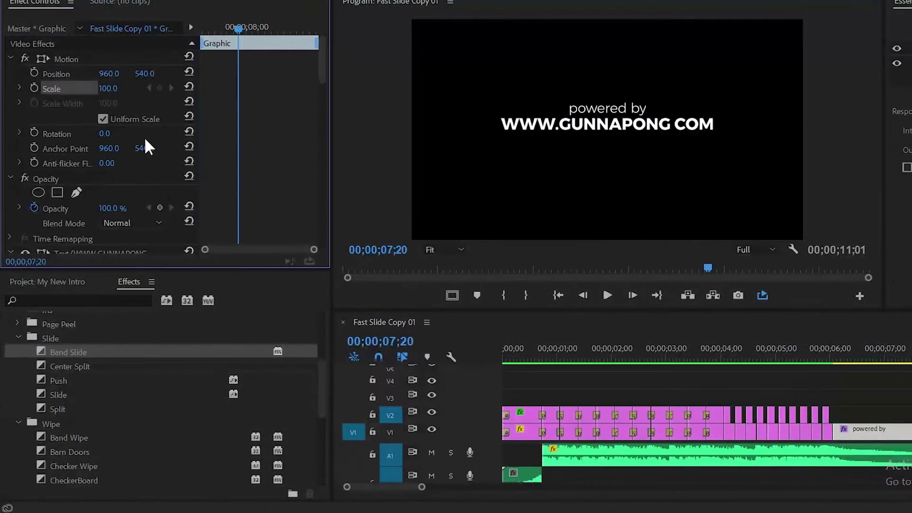
click(103, 119)
click(34, 103)
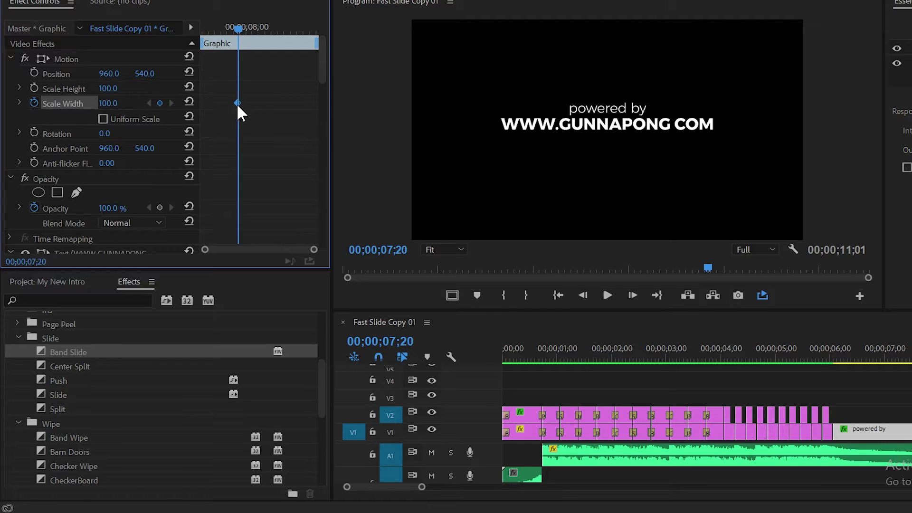
drag(238, 104, 111, 108)
- Add a Scale Width keyframe of 115 at the clip's end, then return to 06;22
click(109, 108)
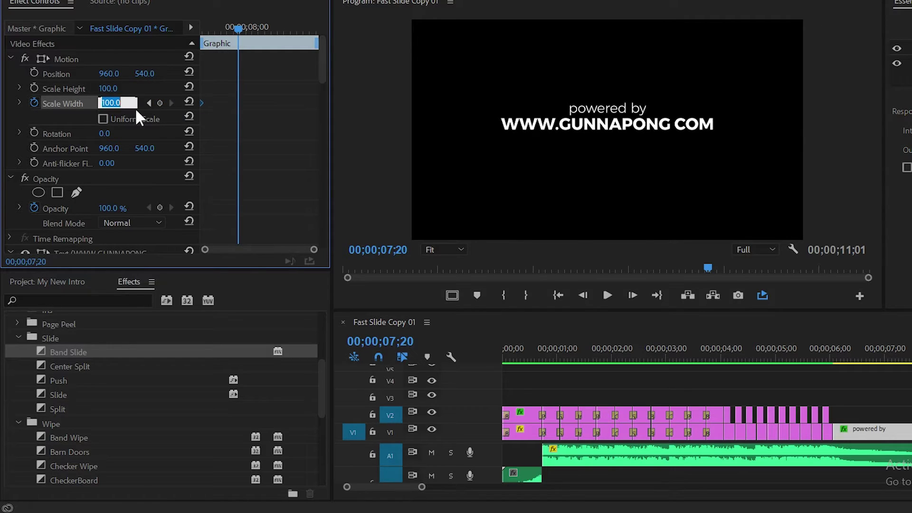
text(11)
text(5)
key(Return)
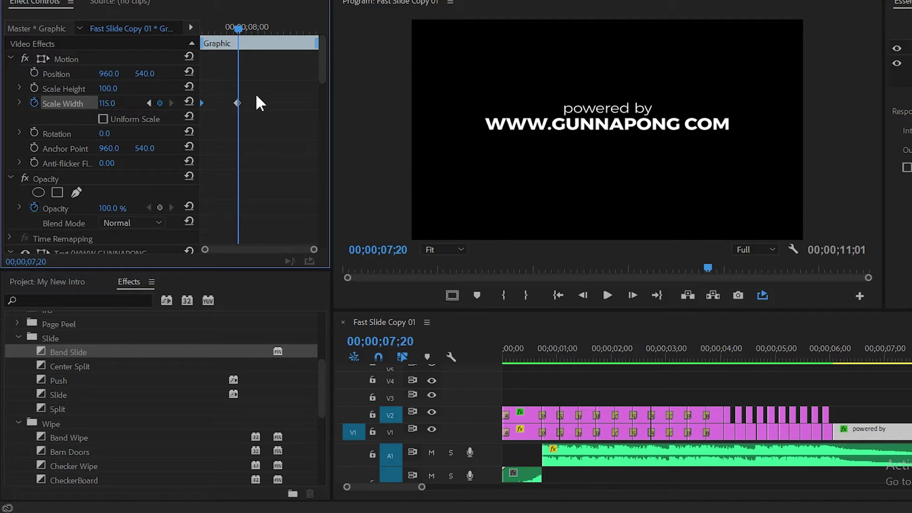
drag(238, 103, 343, 111)
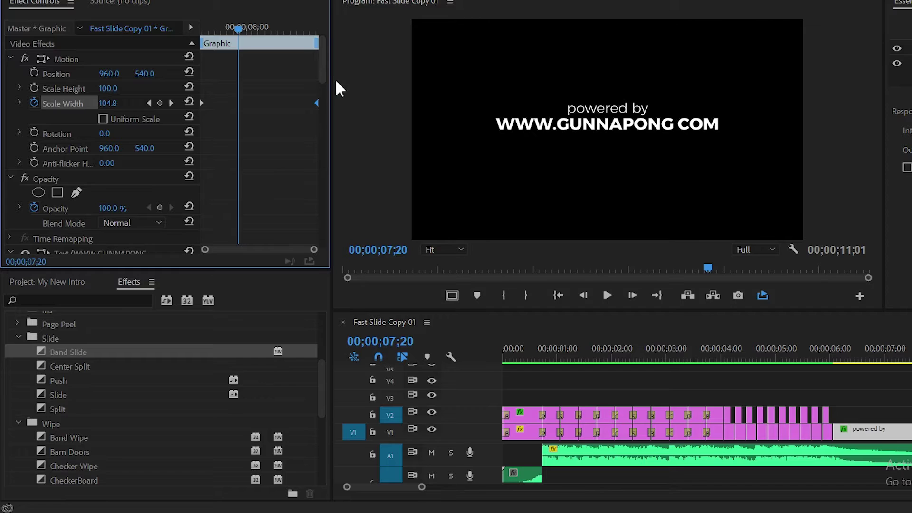
drag(323, 67, 324, 80)
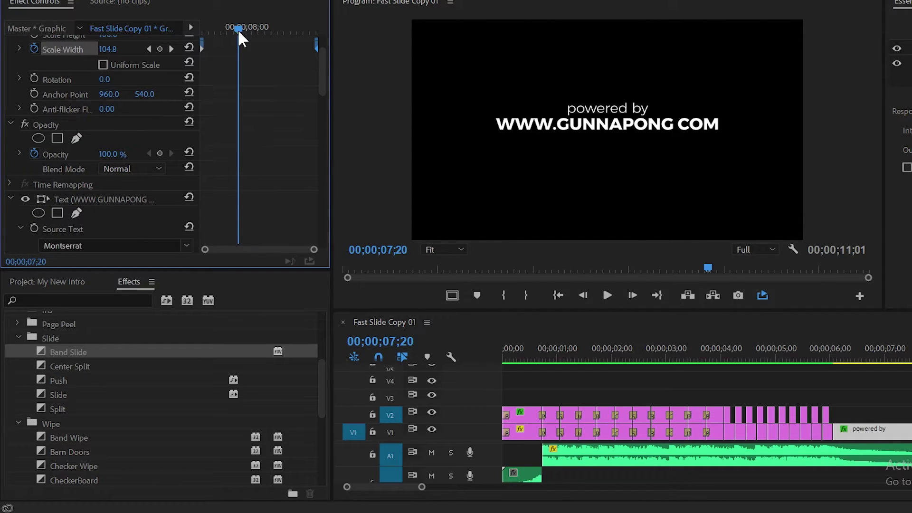
drag(238, 29, 215, 30)
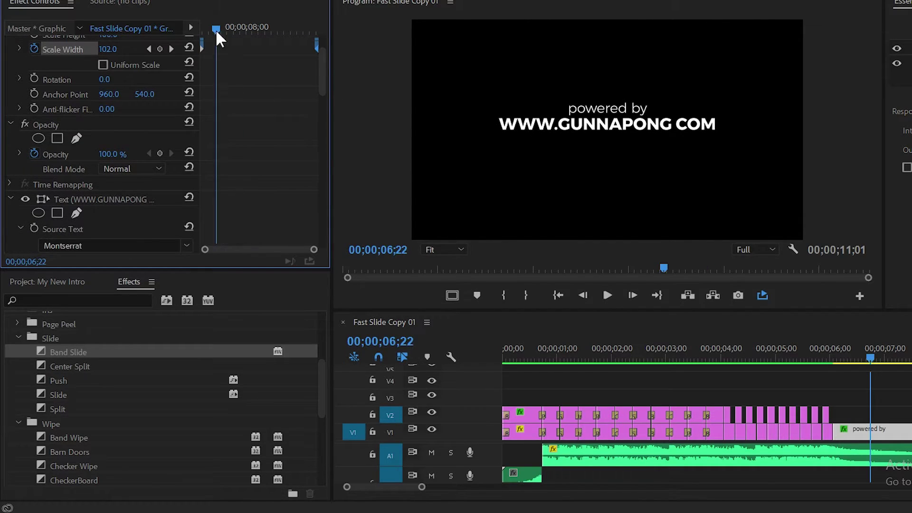
- Add 100% opacity keyframes near 10;06 and set opacity 0 at the title's start, 06;02
click(160, 152)
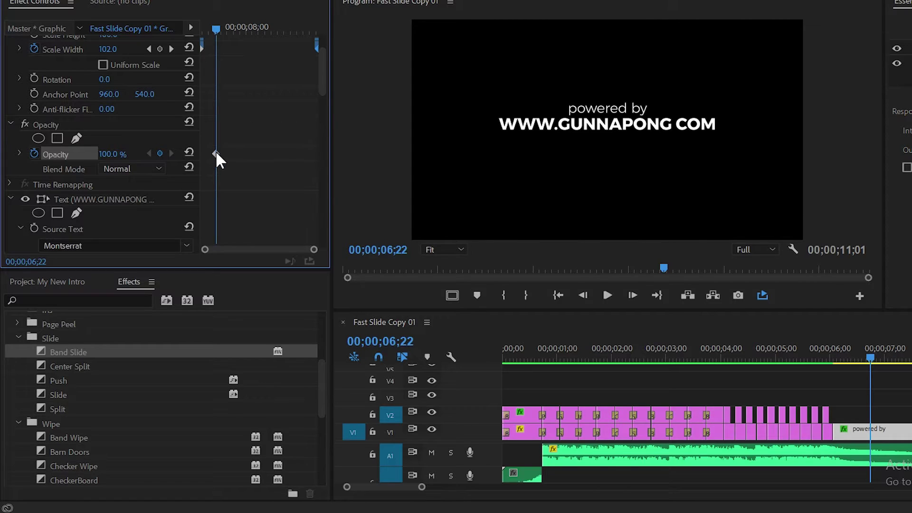
drag(216, 153, 298, 153)
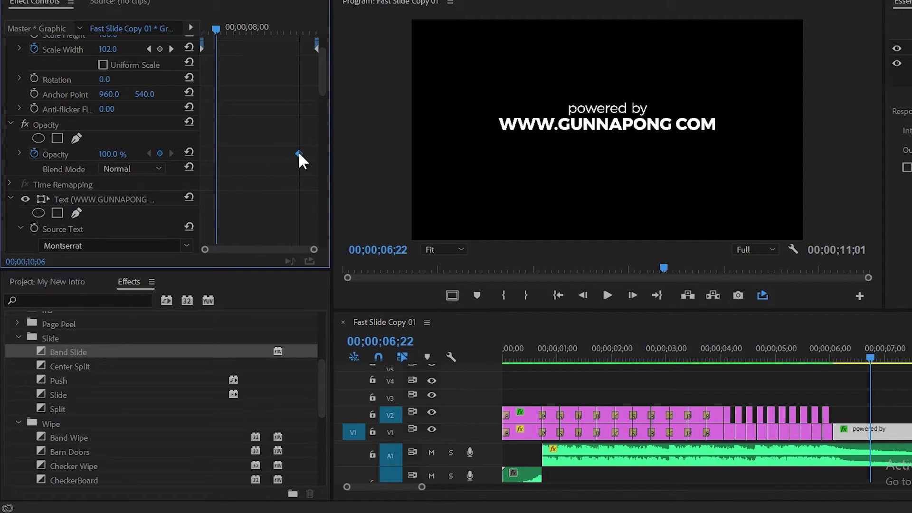
click(159, 153)
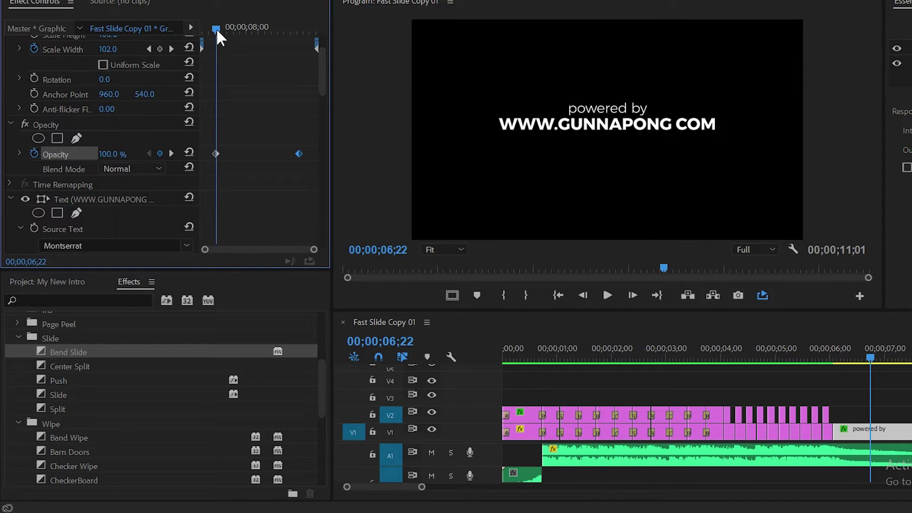
drag(215, 27, 195, 27)
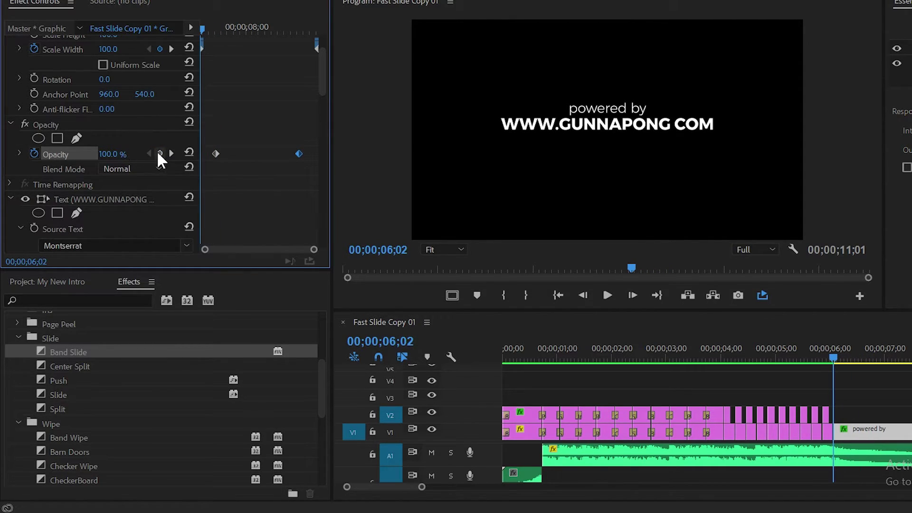
click(112, 154)
text(0)
key(Return)
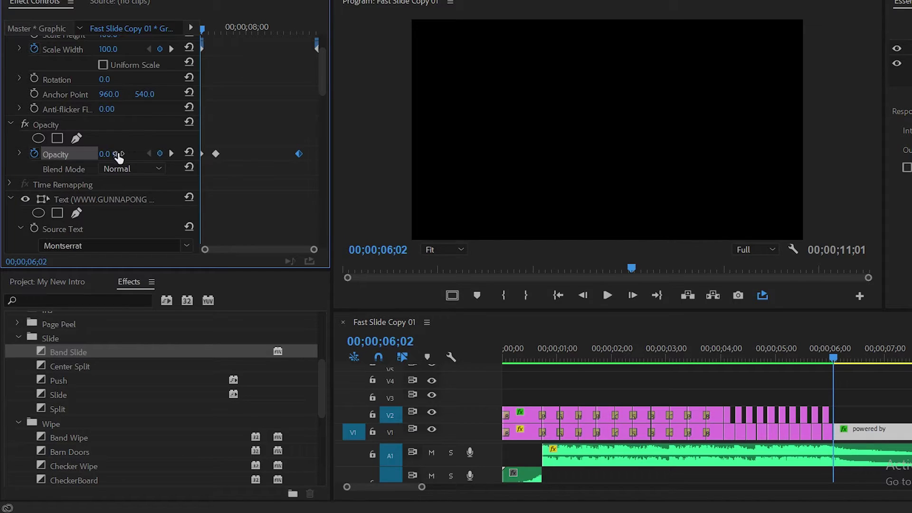
- Set opacity 0 at 10;19 and move that keyframe to the clip's end
drag(203, 27, 309, 28)
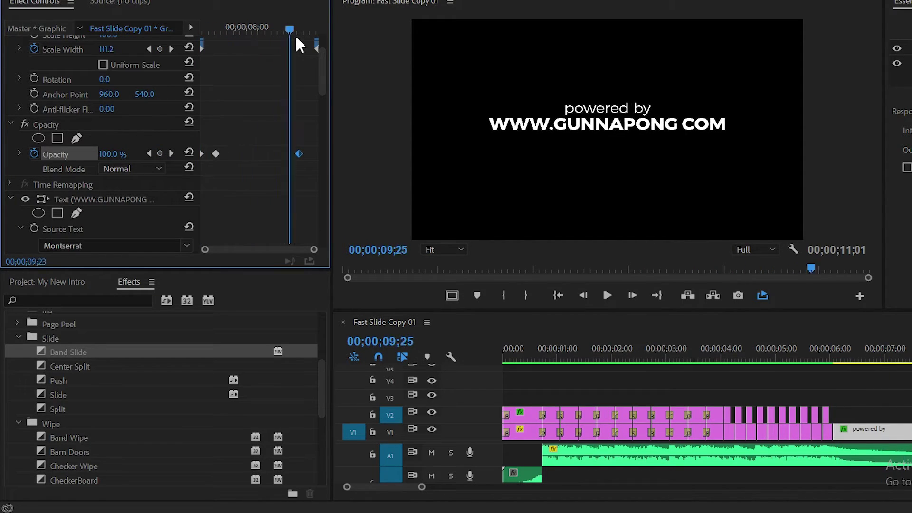
click(112, 154)
text(0)
key(Return)
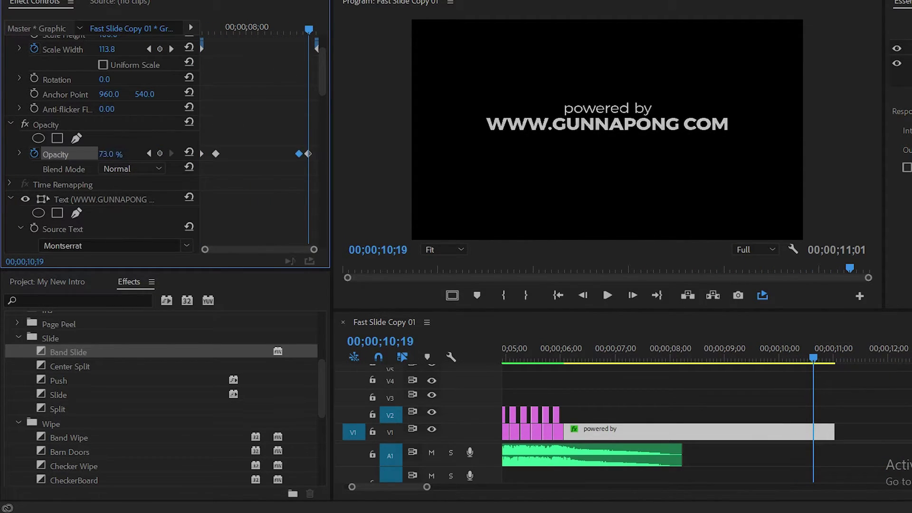
drag(310, 153, 338, 161)
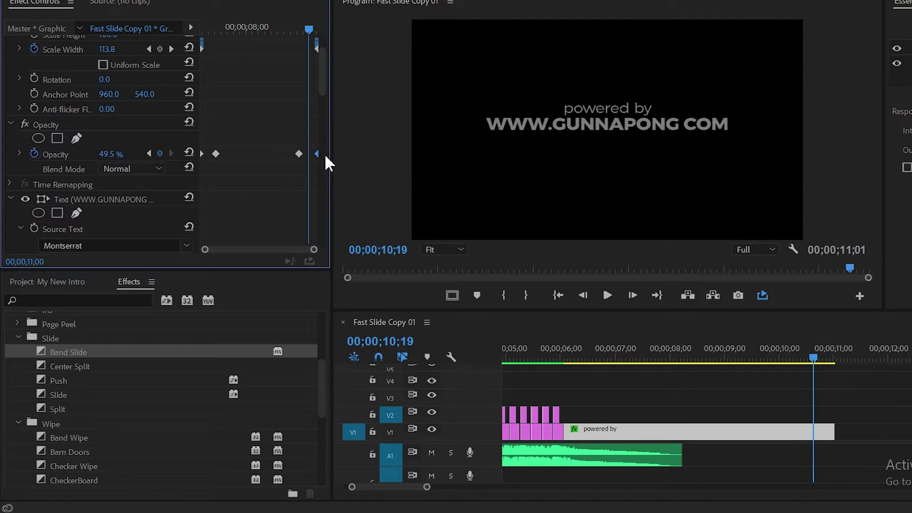
click(84, 300)
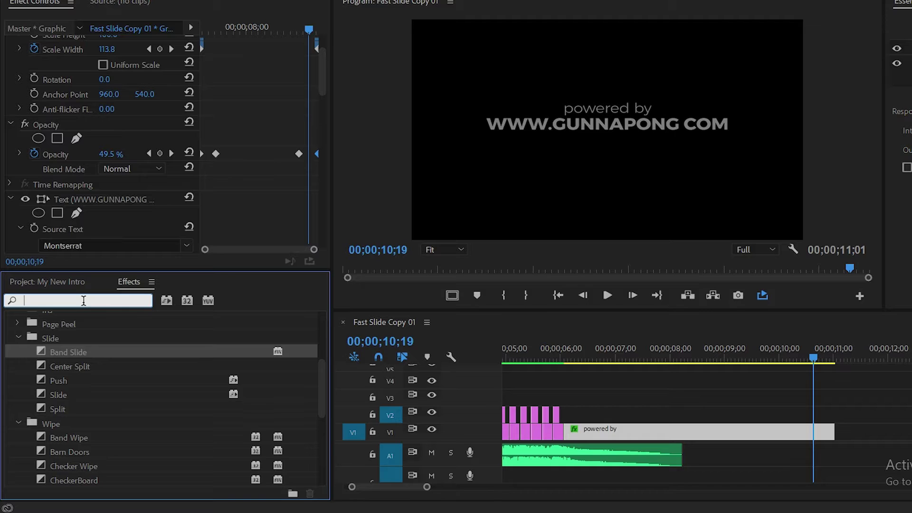
- Apply Fast Blur to the 'powered by' clip with Repeat Edge Pixels enabled
text(blur)
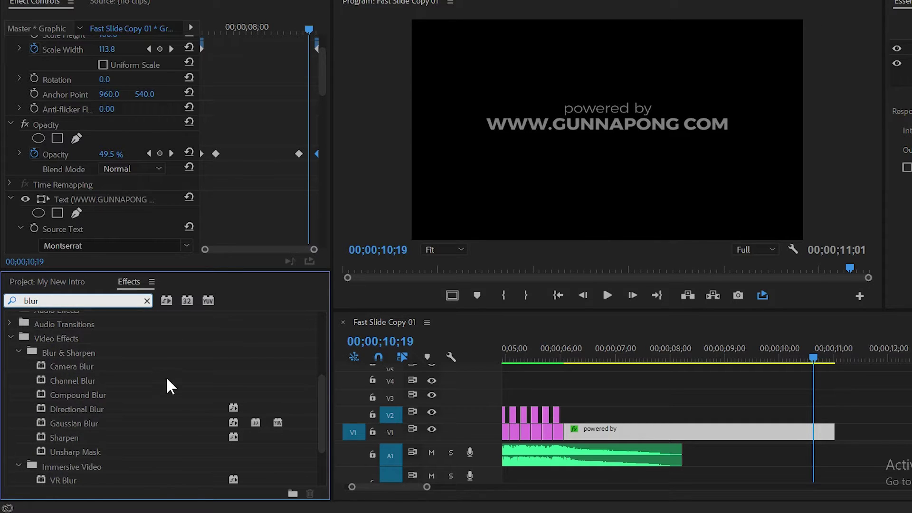
scroll(162, 395, down, 3)
click(54, 438)
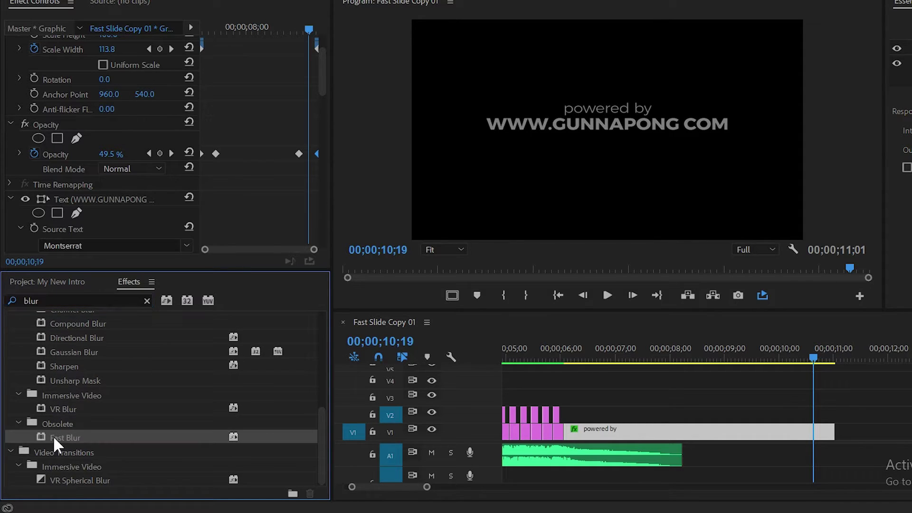
drag(53, 436, 605, 430)
drag(309, 30, 300, 30)
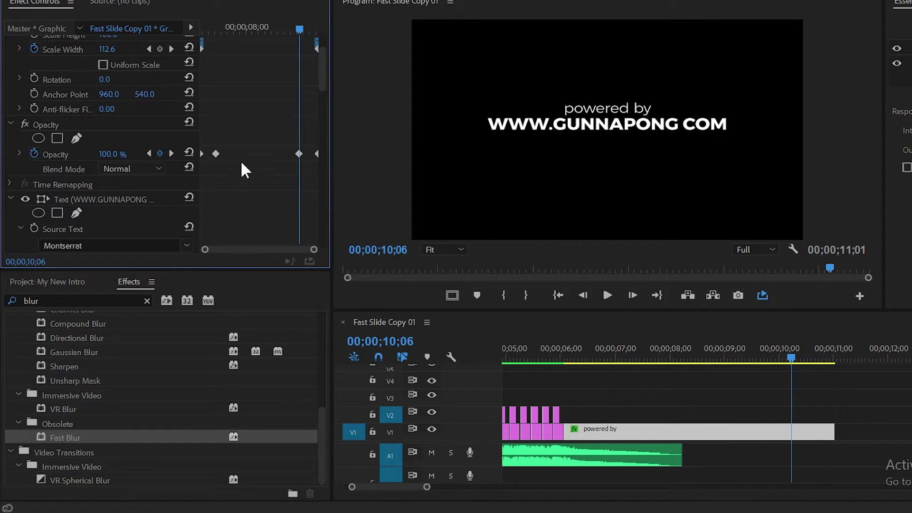
scroll(249, 135, down, 4)
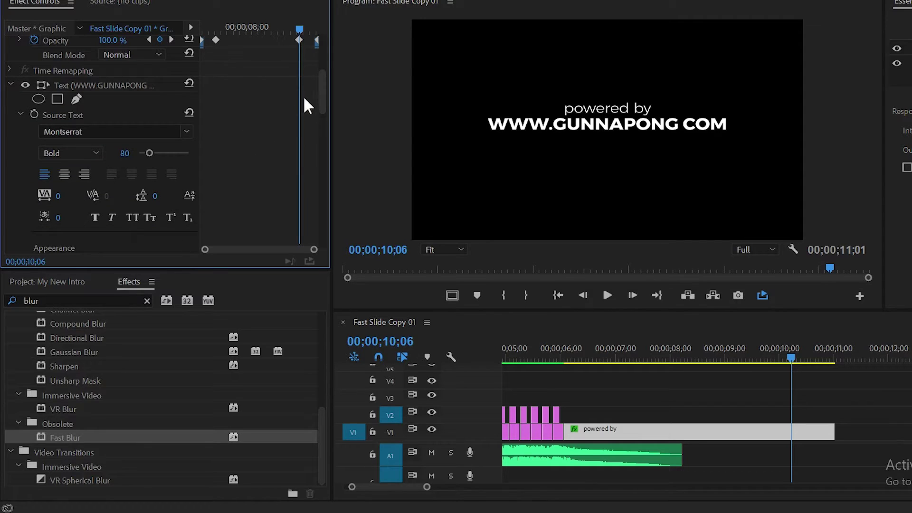
drag(323, 83, 335, 230)
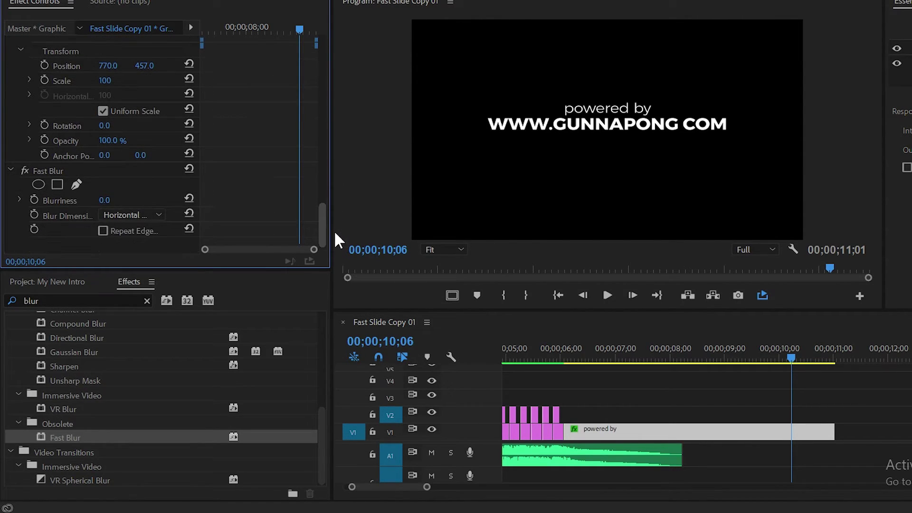
click(102, 230)
- Keyframe Blurriness sharp at 06;22 and 10;06, rising to blurred at the clip's end
click(34, 199)
drag(299, 200, 217, 199)
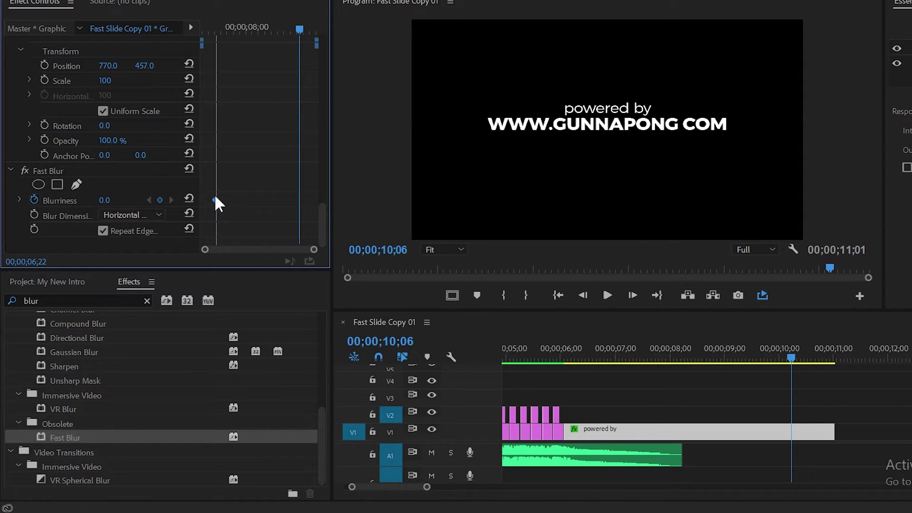
click(160, 200)
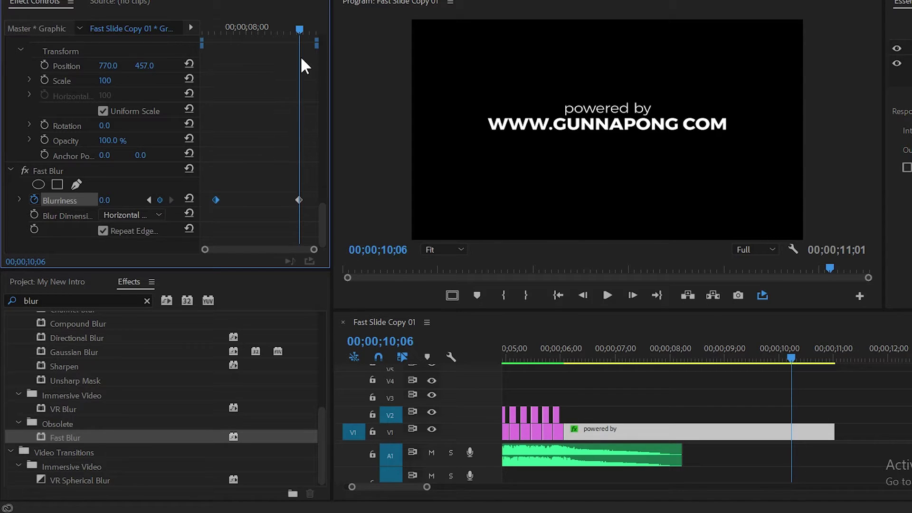
drag(299, 27, 306, 34)
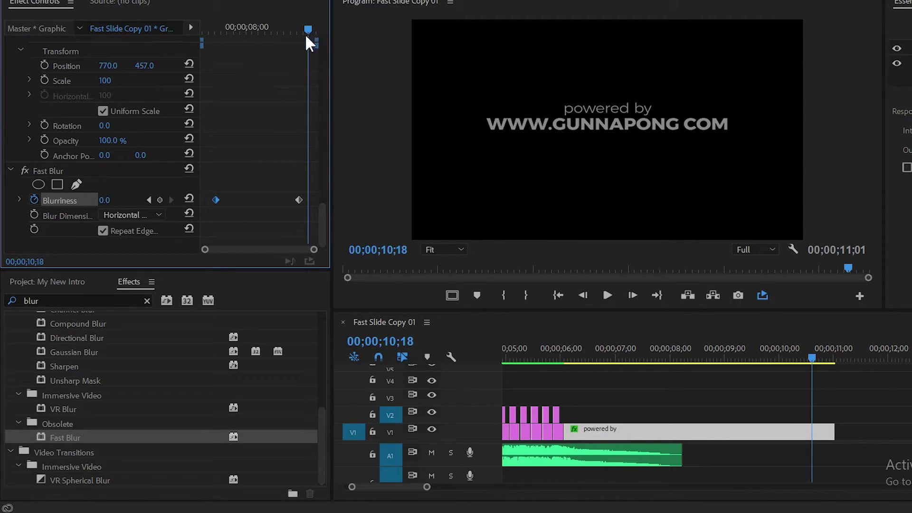
drag(104, 200, 123, 200)
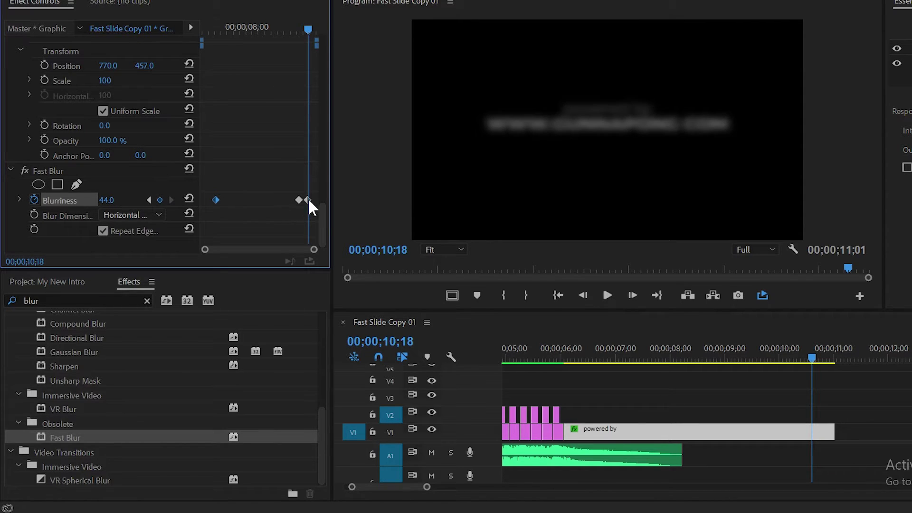
drag(308, 200, 353, 203)
- Blur the title at its first appearance and delete the stray keyframe at 06;07
drag(308, 29, 204, 29)
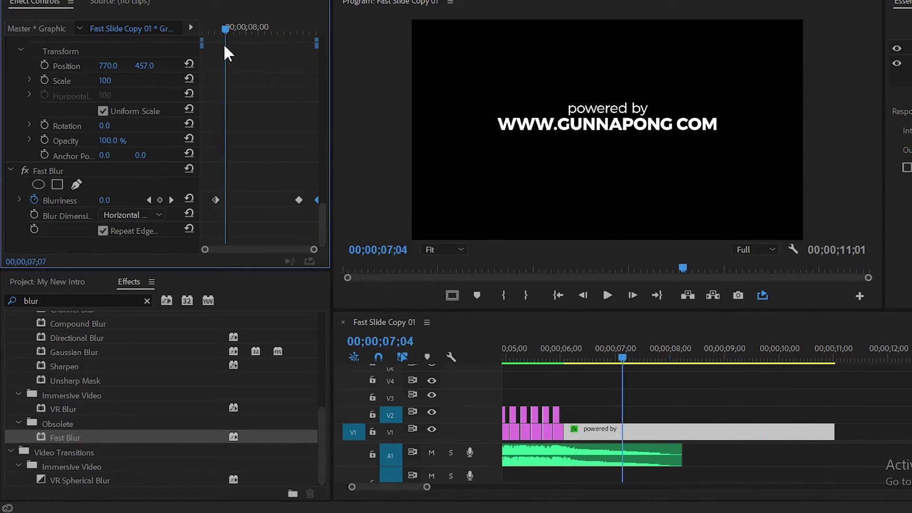
drag(104, 200, 119, 200)
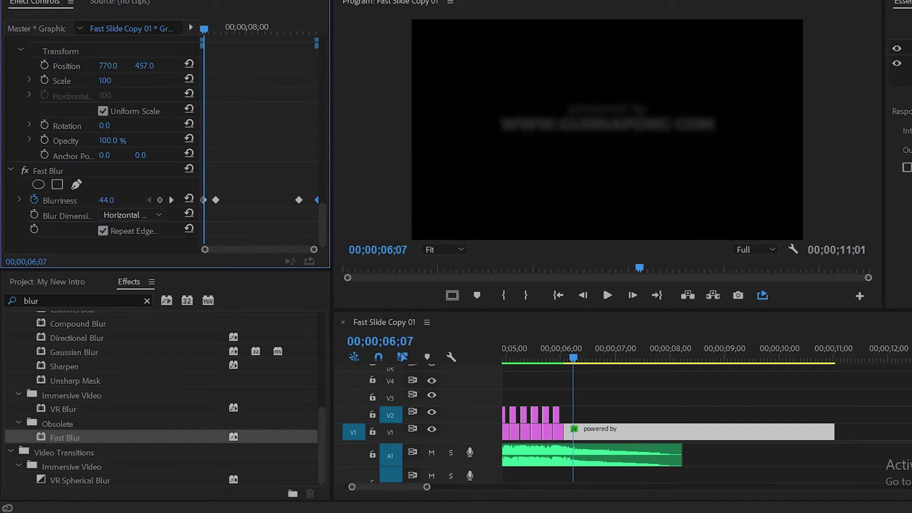
click(203, 199)
key(Delete)
- Play the sequence from the start to preview the blur-in and blur-out
drag(427, 487, 474, 487)
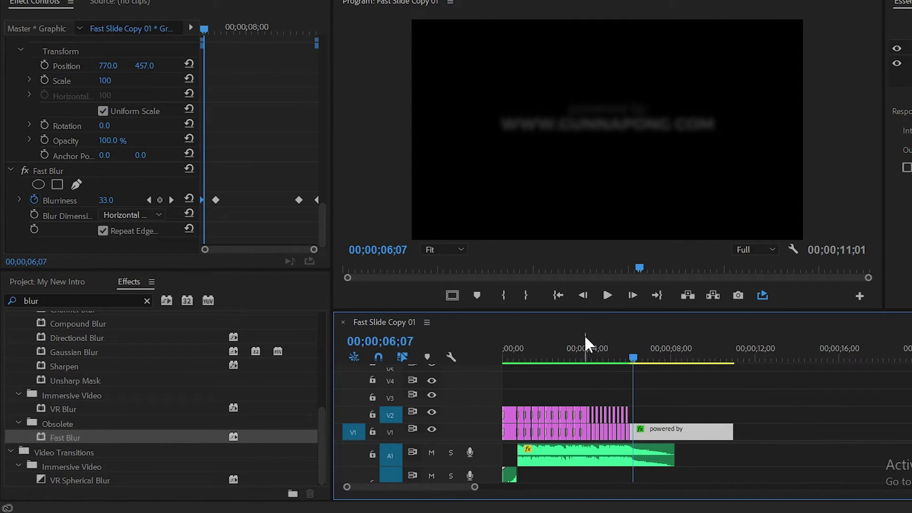
click(592, 353)
drag(594, 354, 493, 357)
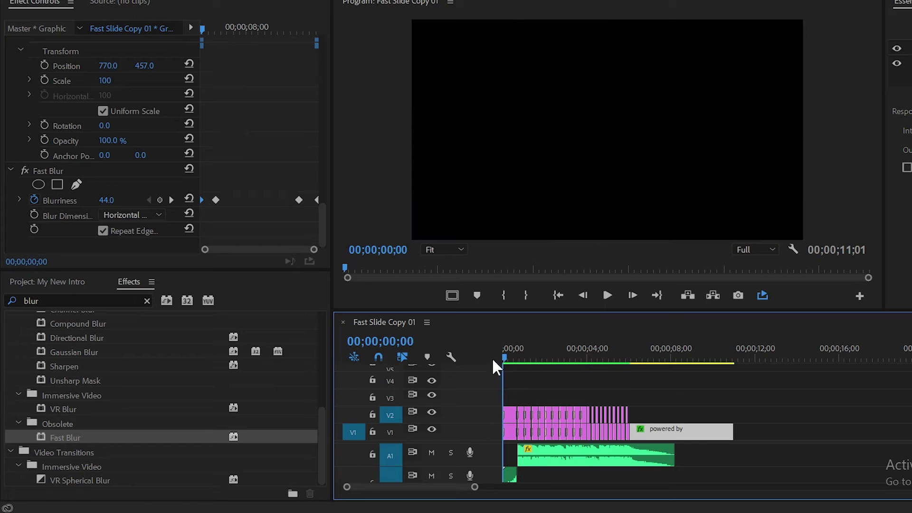
click(607, 295)
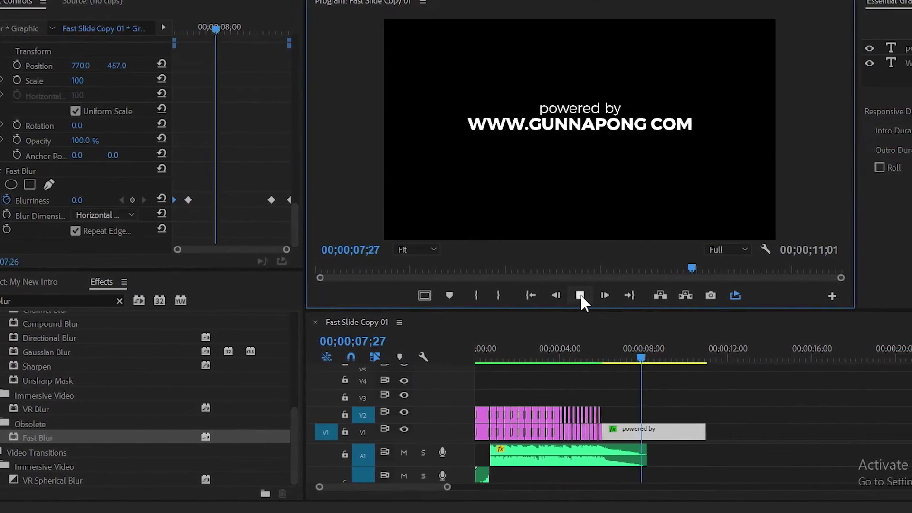
click(529, 355)
- Add a new rectangle shape graphic at the sequence start with a black 000000 fill
key(Home)
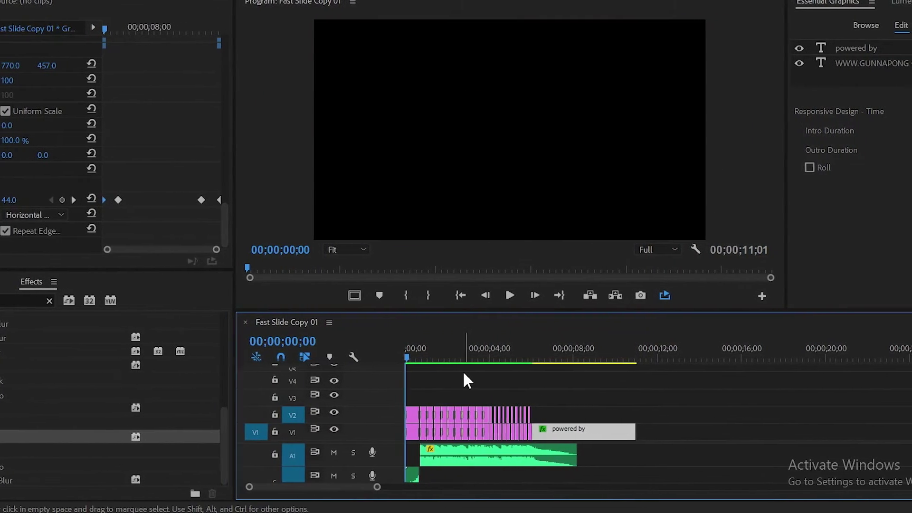
click(425, 371)
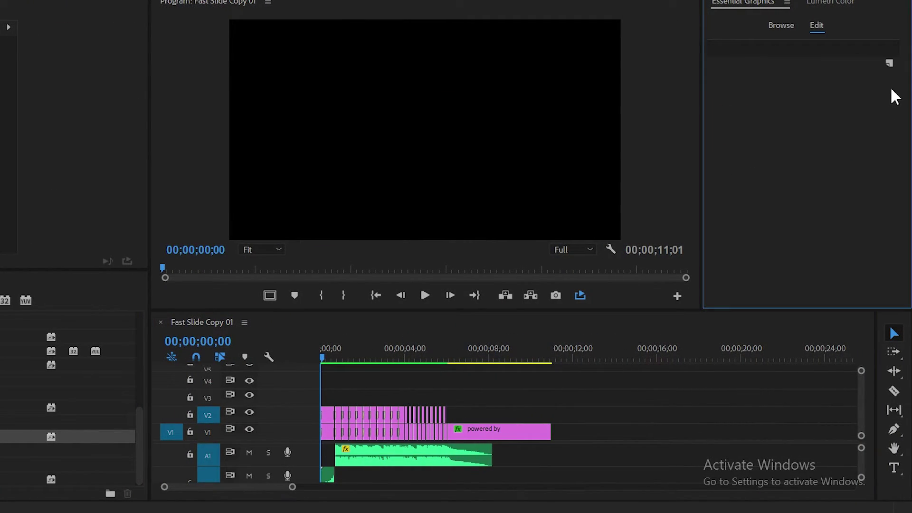
click(889, 62)
click(849, 110)
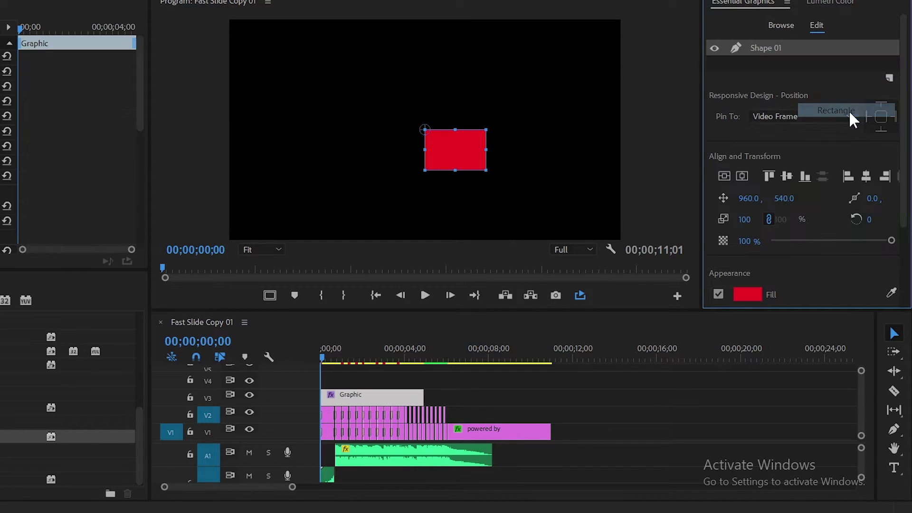
click(737, 292)
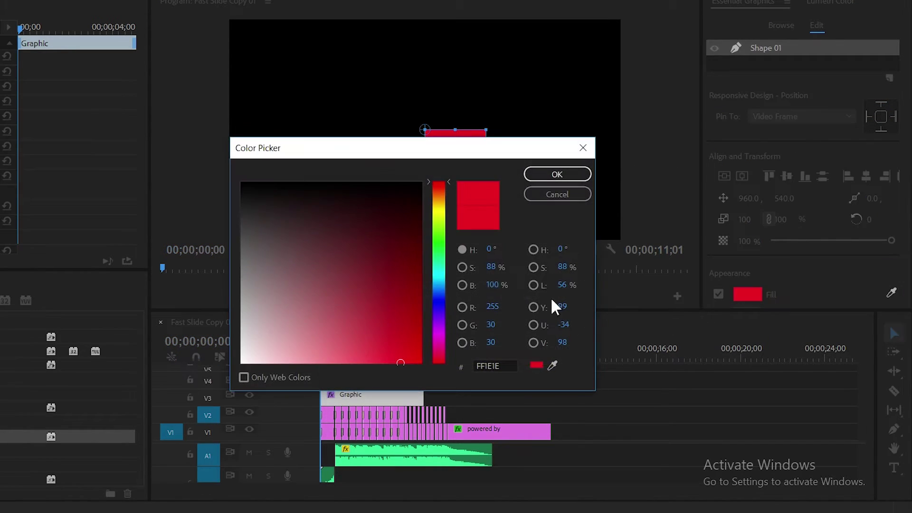
drag(377, 209, 197, 151)
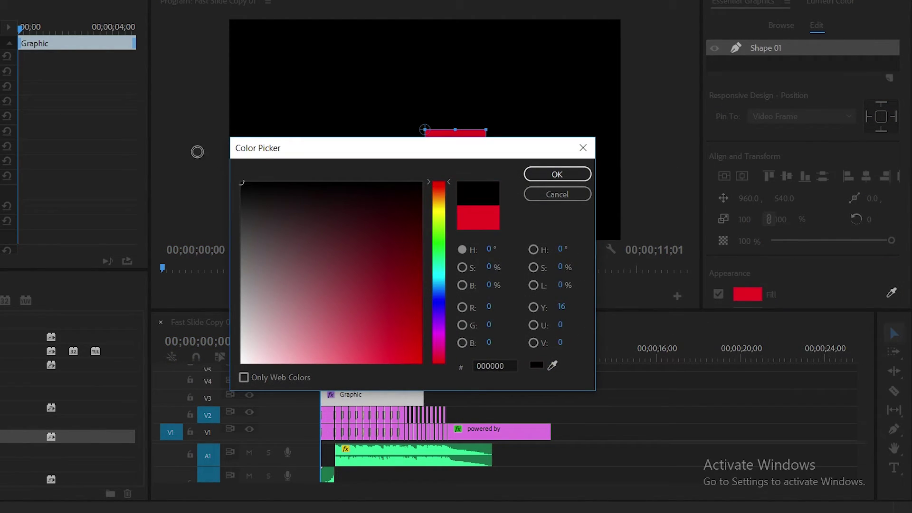
click(557, 175)
- Stretch the black rectangle to cover the whole video frame
drag(488, 131, 624, 19)
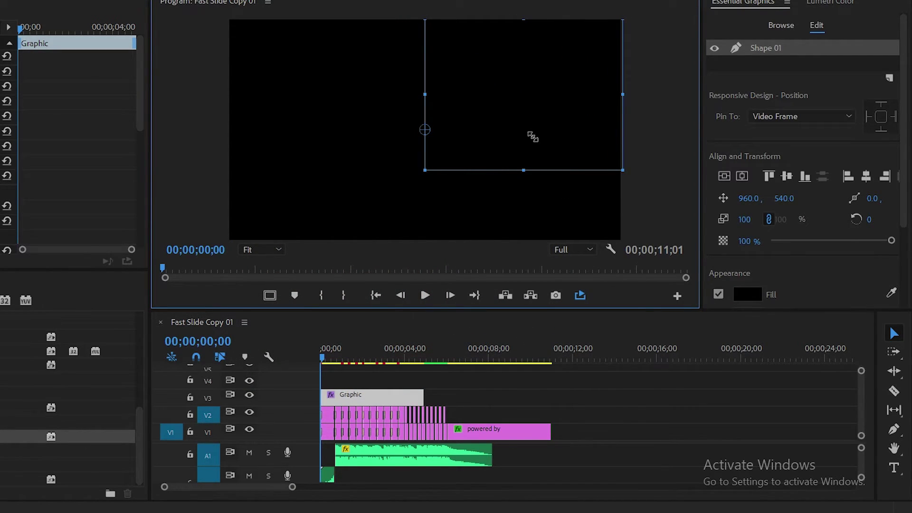
drag(424, 170, 312, 206)
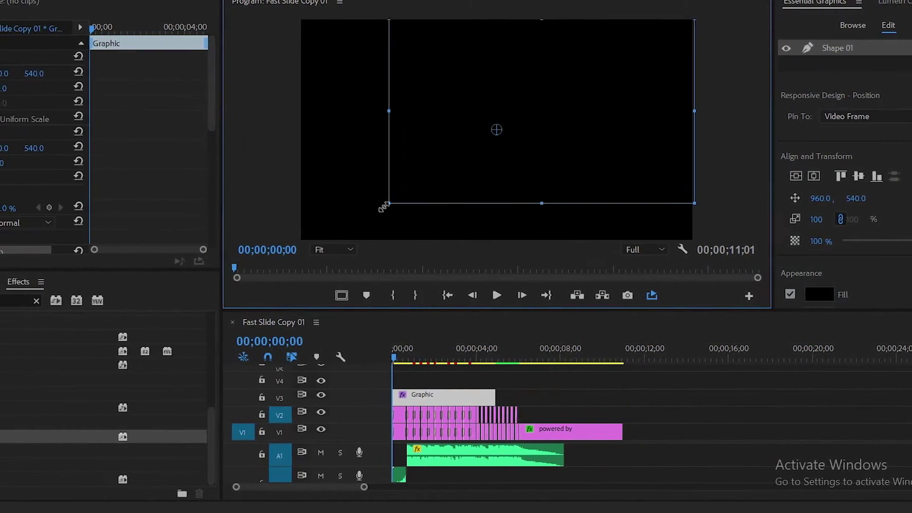
drag(383, 206, 300, 244)
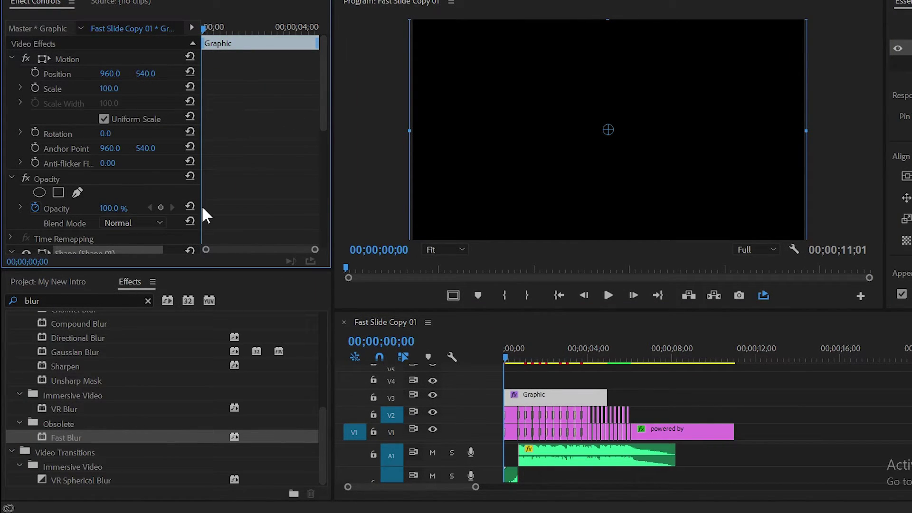
- Add an inverted rectangle mask to the shape's Opacity with Mask Feather 0
click(58, 192)
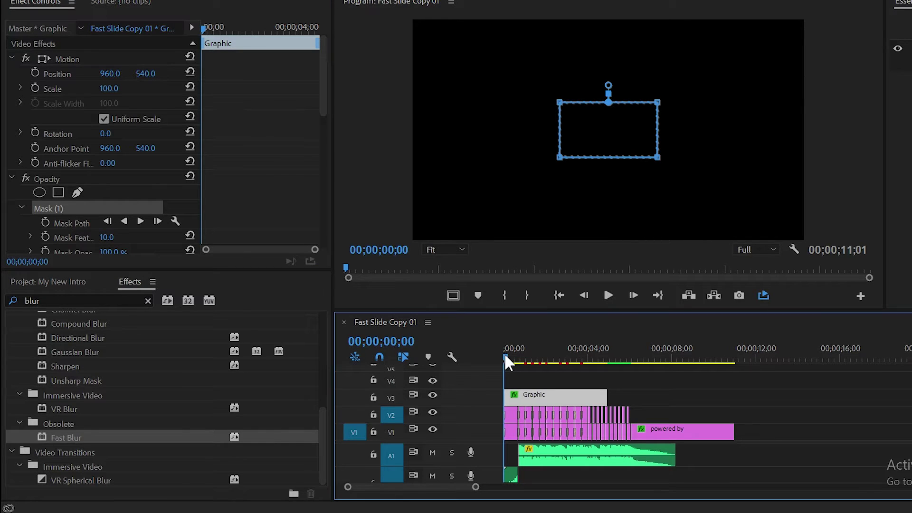
drag(505, 361, 517, 360)
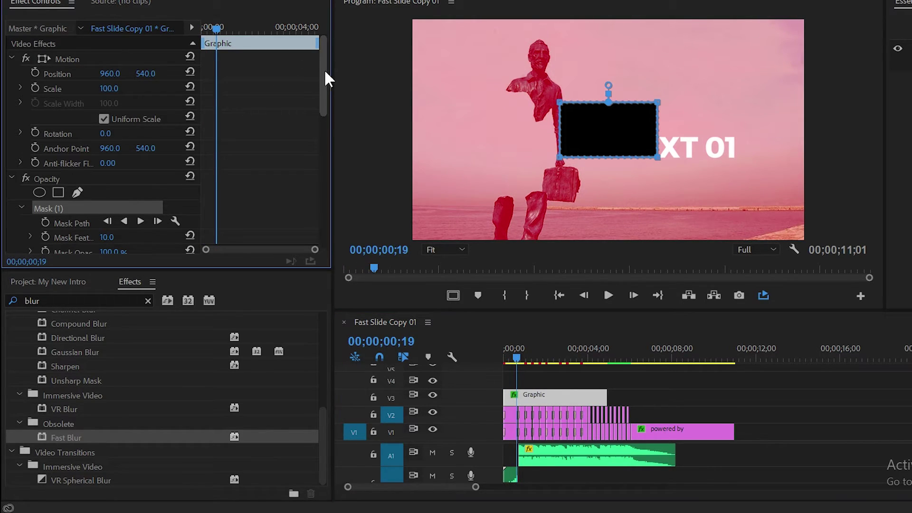
drag(324, 69, 326, 97)
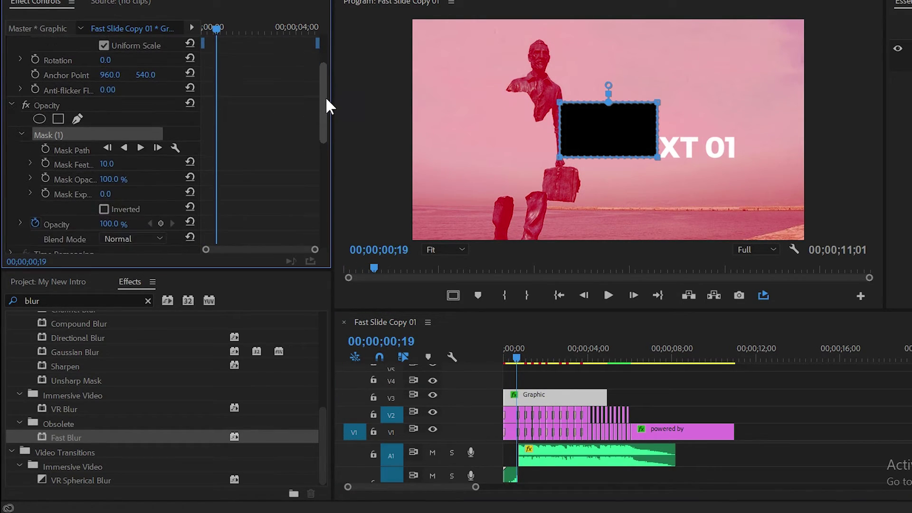
click(103, 210)
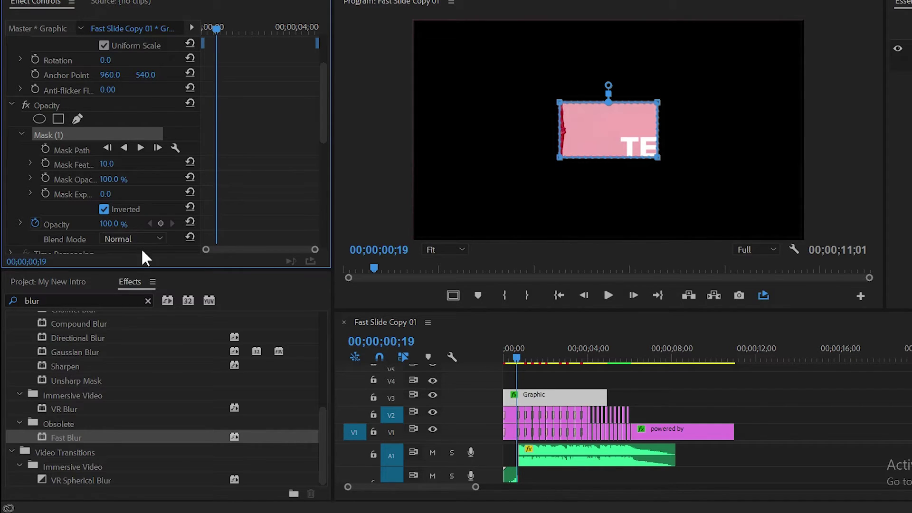
drag(114, 166, 102, 167)
- Position and widen the mask to nearly fill the frame, leaving thin black borders
click(597, 133)
drag(587, 120, 556, 110)
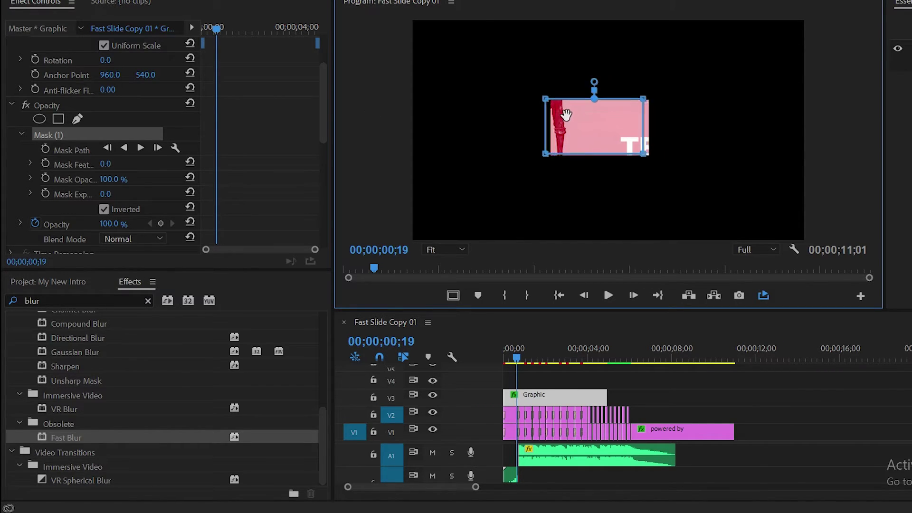
click(453, 295)
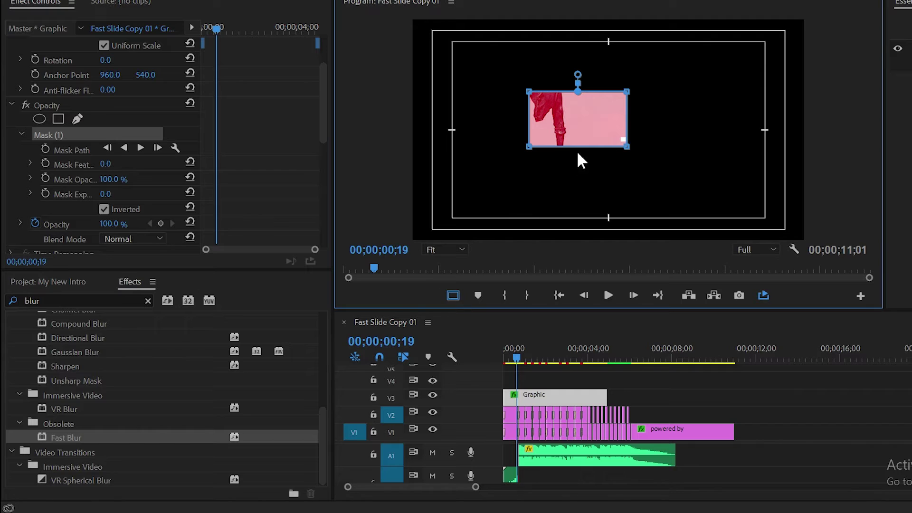
drag(553, 105, 432, 51)
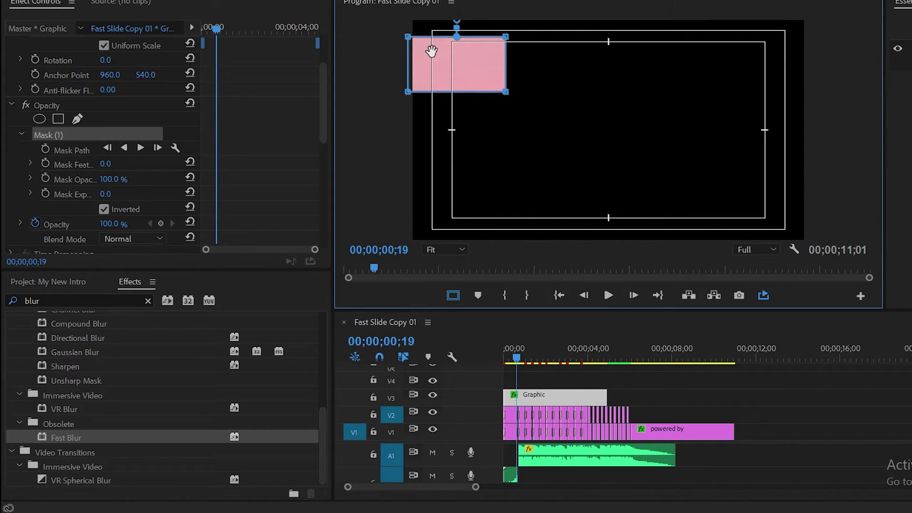
drag(432, 51, 429, 49)
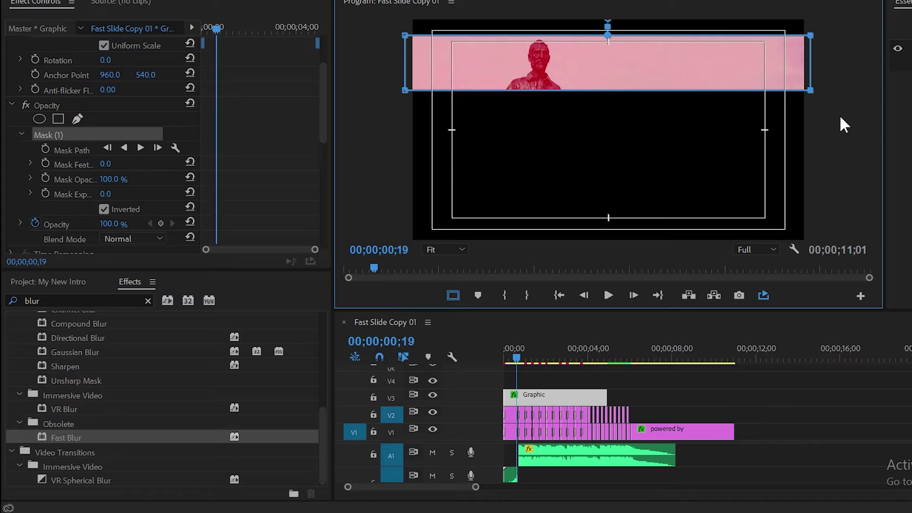
drag(839, 116, 383, 83)
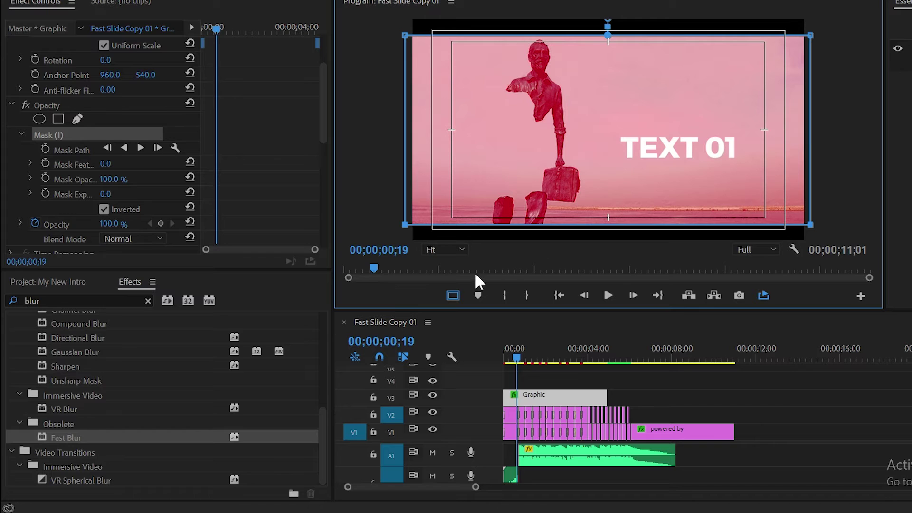
- Extend the black Graphic clip to the sequence end and render the whole sequence
click(453, 292)
drag(607, 396, 736, 409)
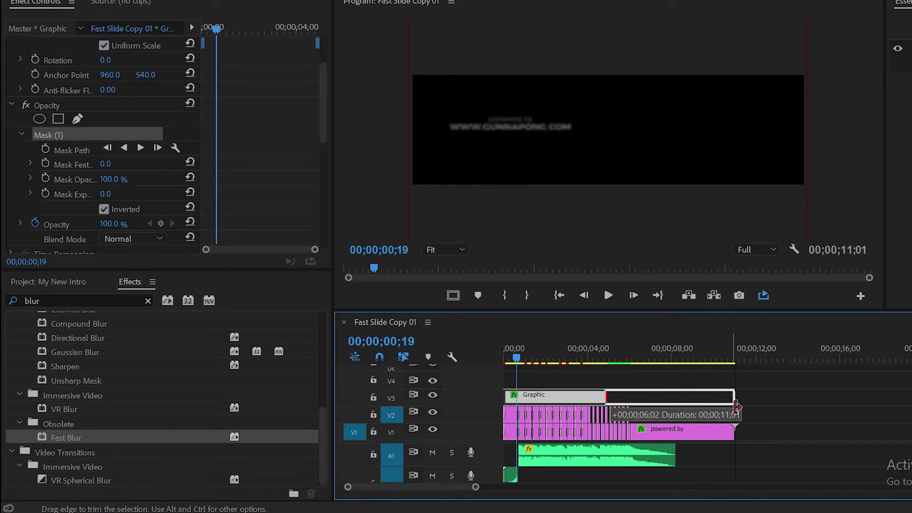
click(603, 376)
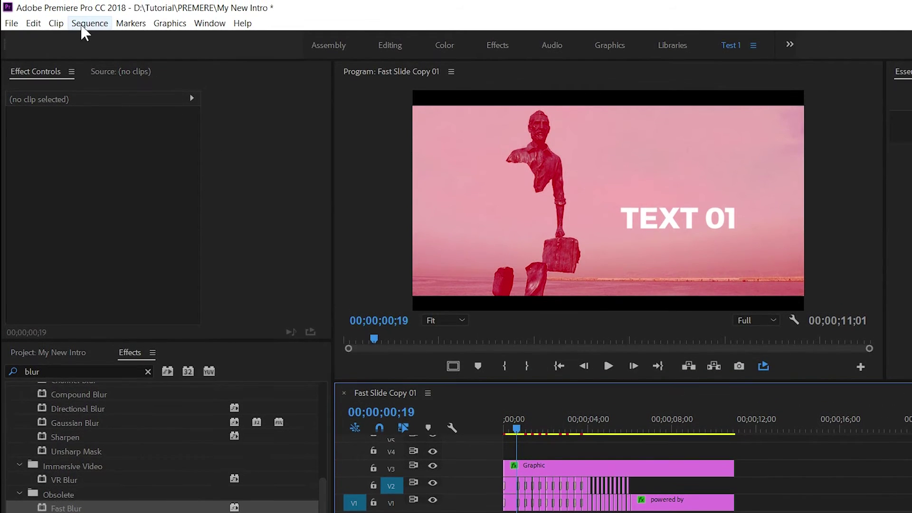
click(83, 26)
click(104, 71)
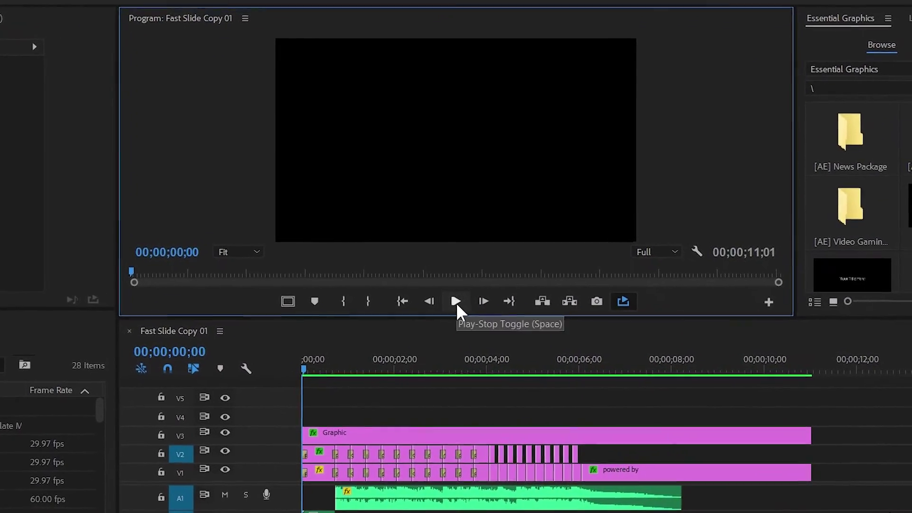
- Play the sequence through, stop near the end, and return to the TEXT 11 slide near 04;20
click(518, 319)
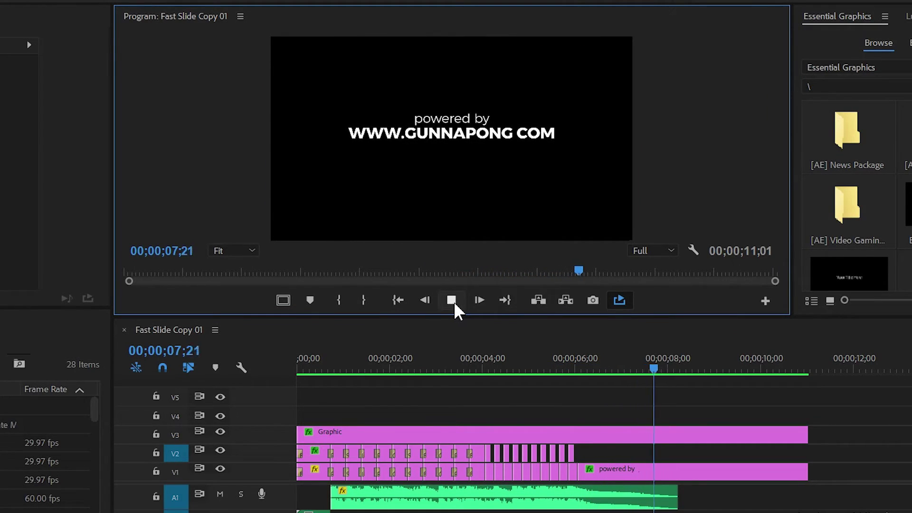
click(454, 302)
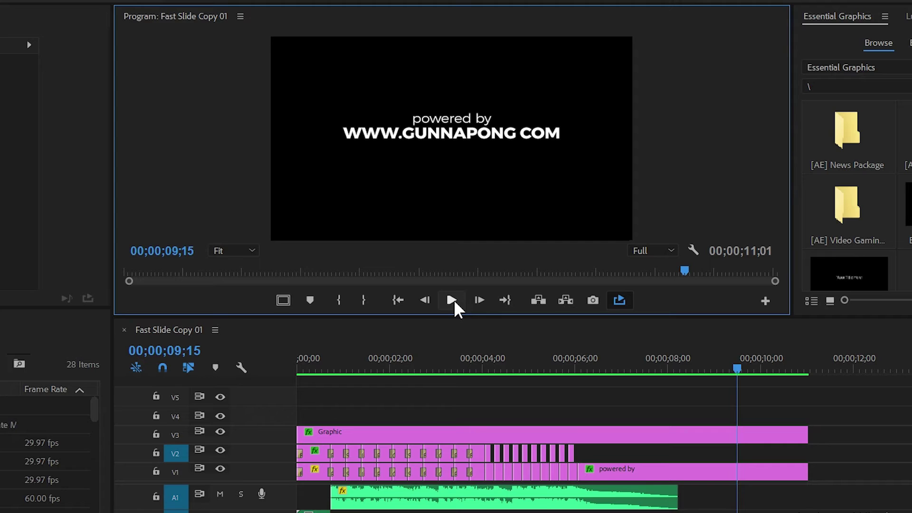
drag(517, 358, 514, 358)
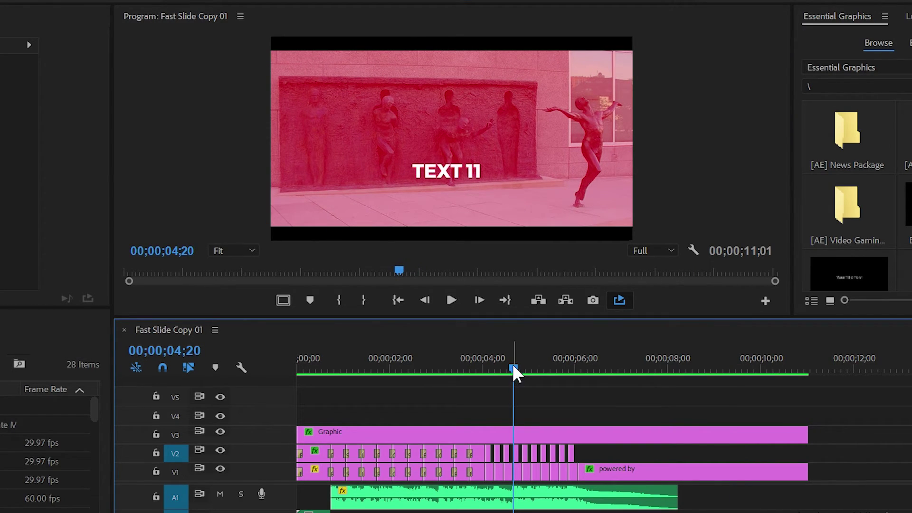
- Select the V2 graphic clip at 00;00;04;04 and delete its TEXT 11 layer
drag(513, 368, 489, 369)
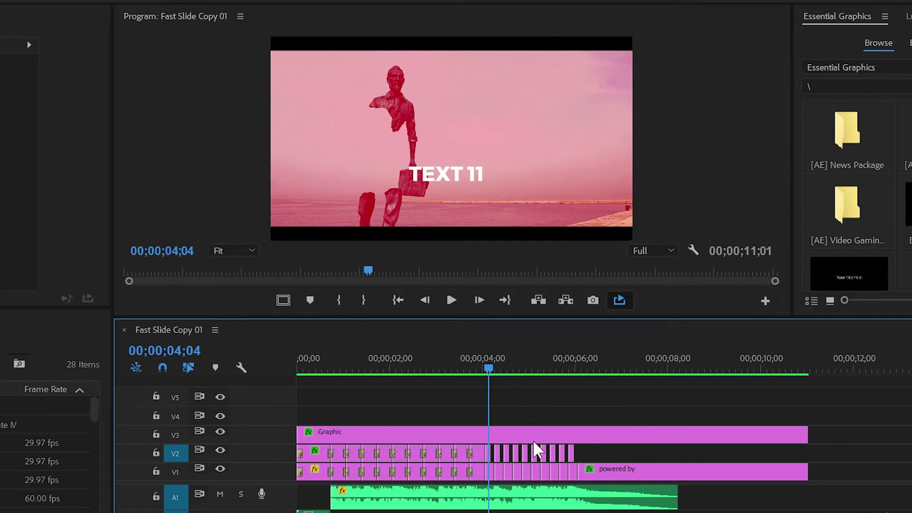
click(488, 449)
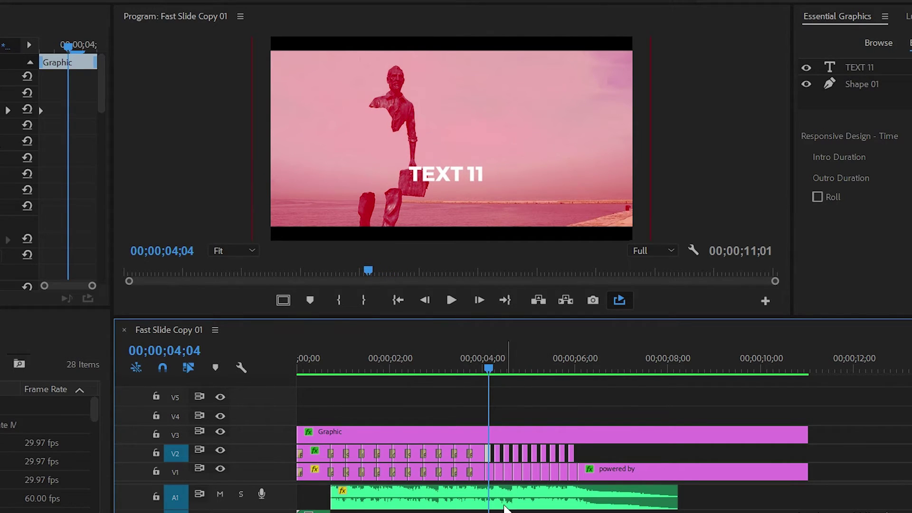
key(=)
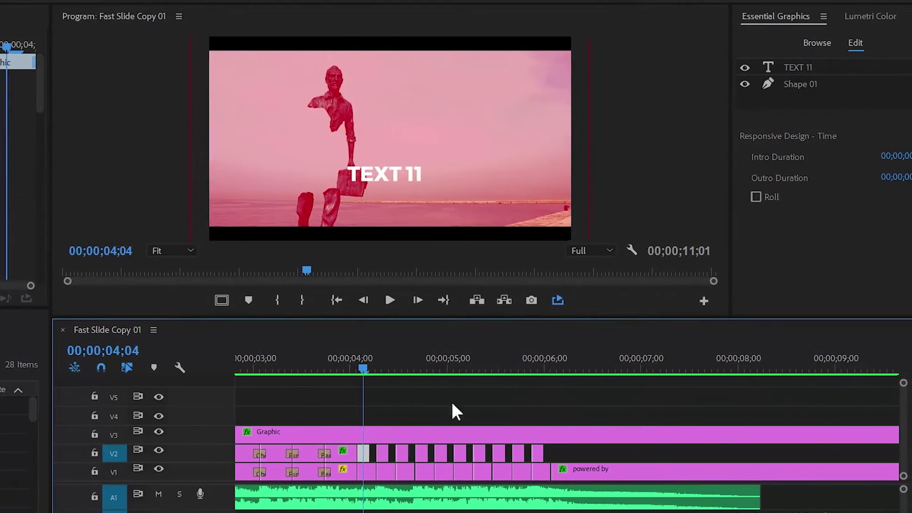
click(753, 67)
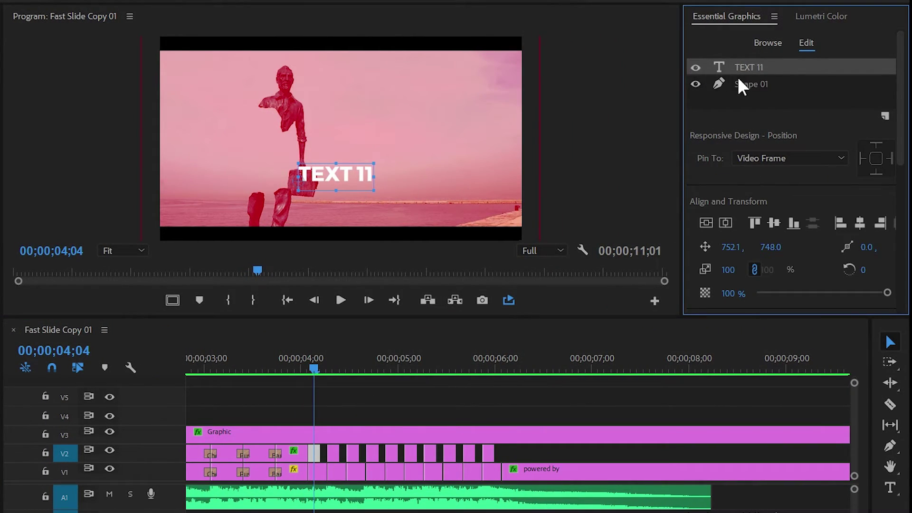
key(Delete)
- Set the Shape 01 fill to white FFFFFF with 100% opacity
click(751, 71)
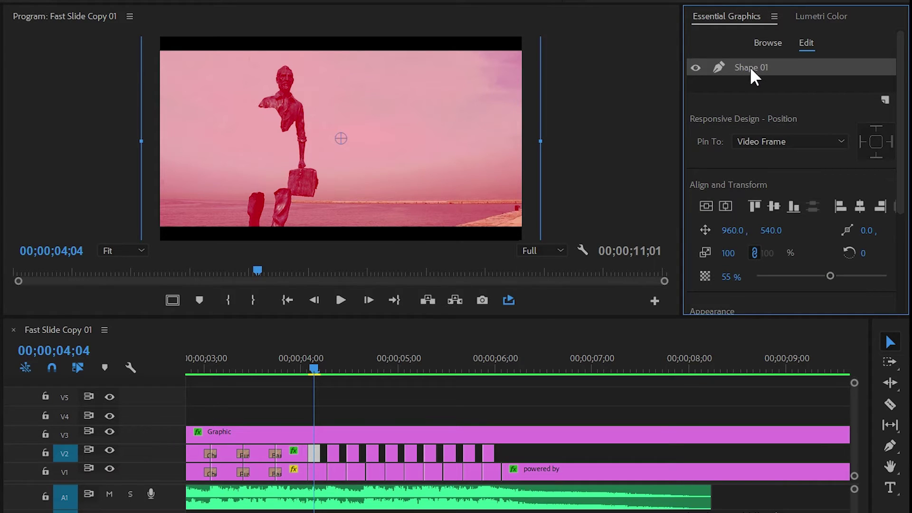
drag(901, 91, 901, 172)
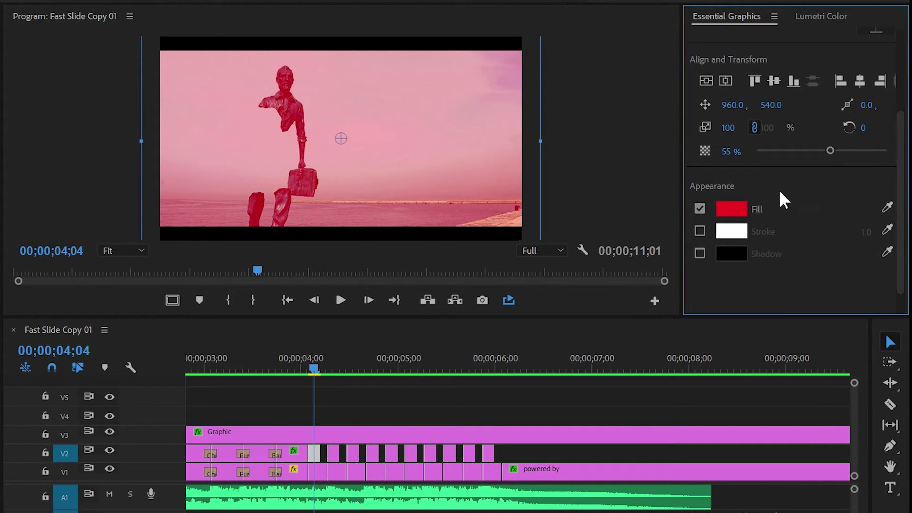
click(736, 213)
drag(326, 298, 157, 463)
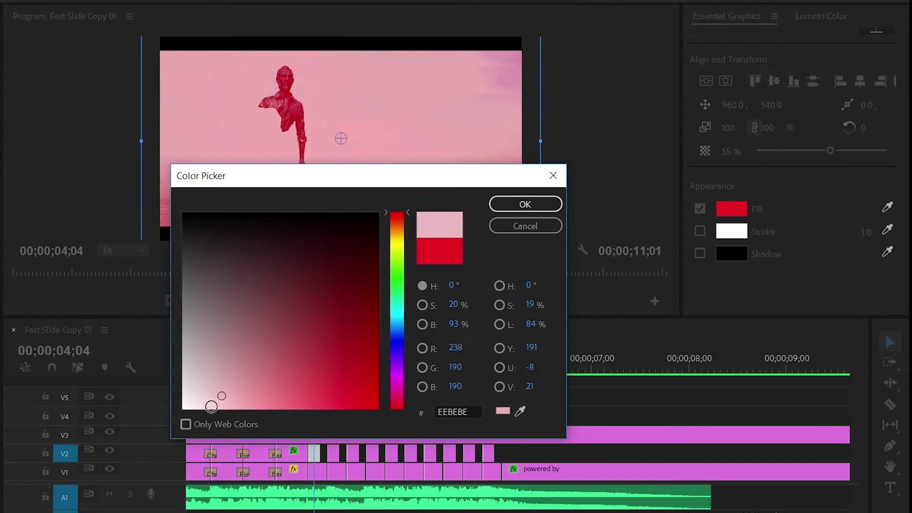
click(549, 209)
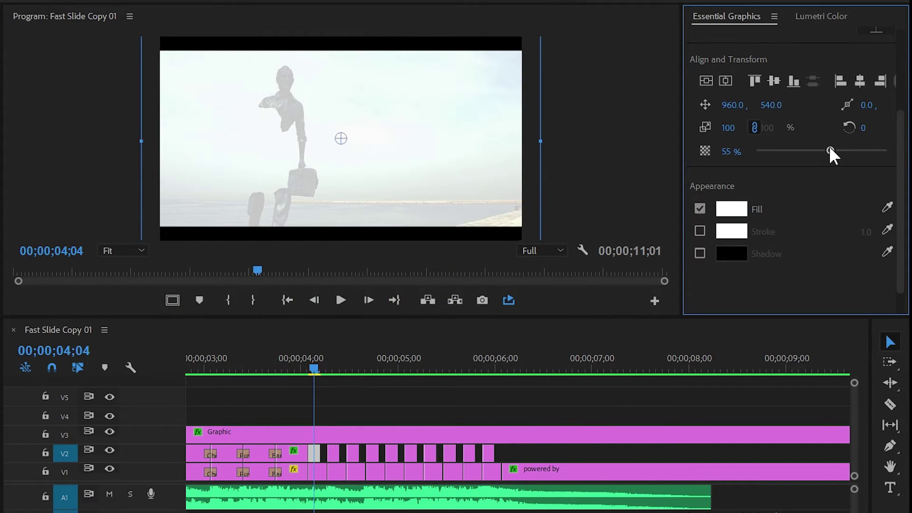
drag(830, 150, 887, 151)
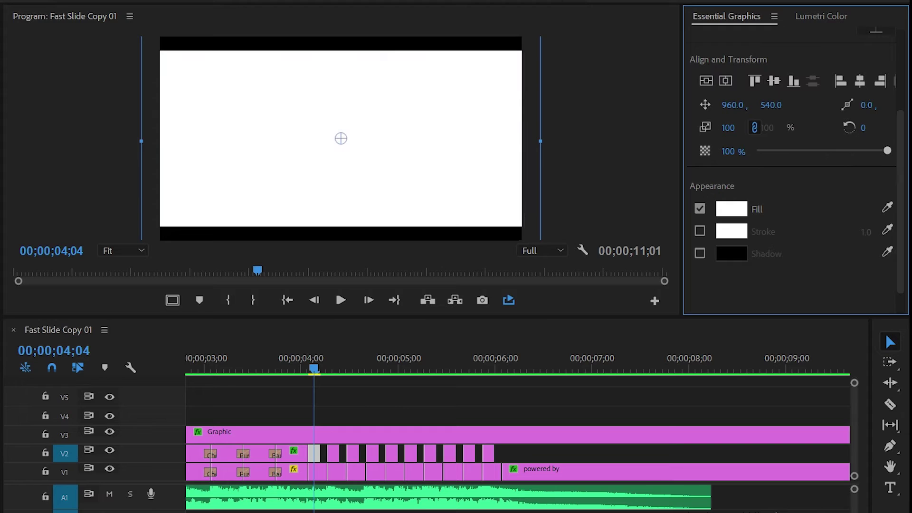
click(332, 450)
click(749, 285)
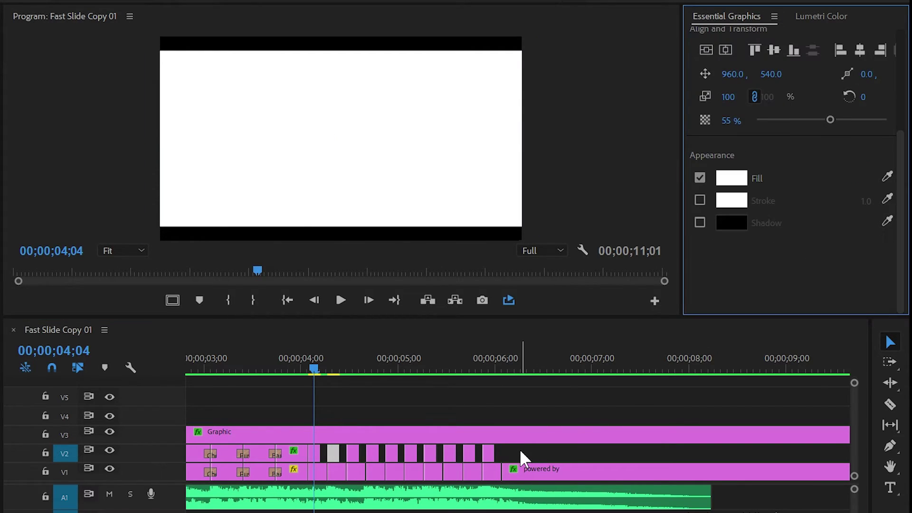
- Delete the leftover V2 graphic clips and place two copies of the white flash further along V2
drag(515, 455, 374, 456)
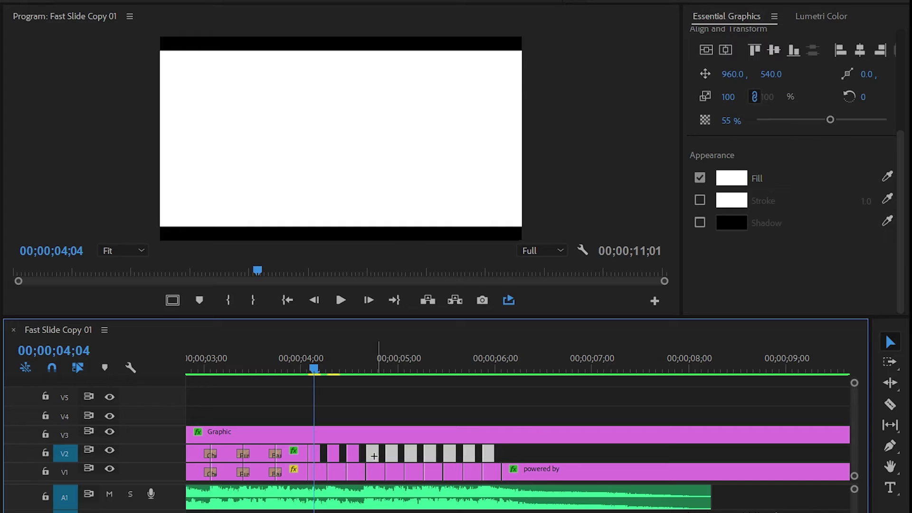
key(Delete)
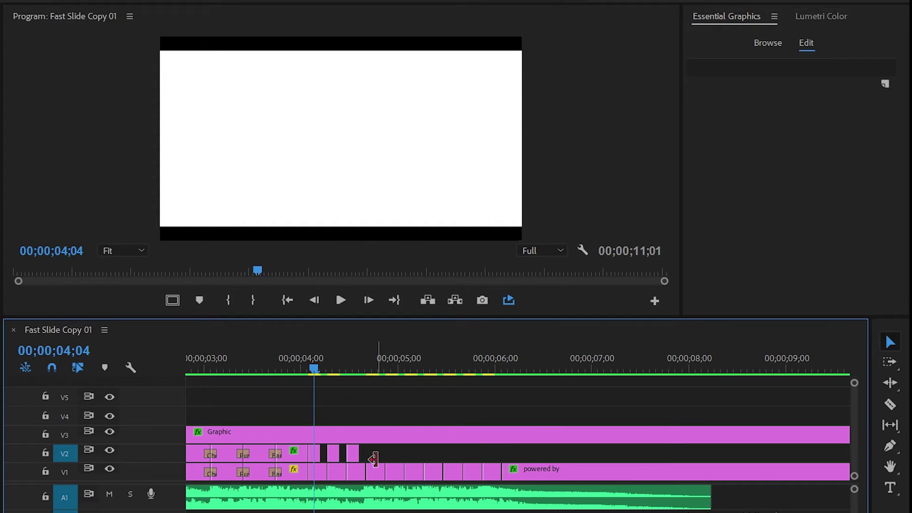
click(352, 453)
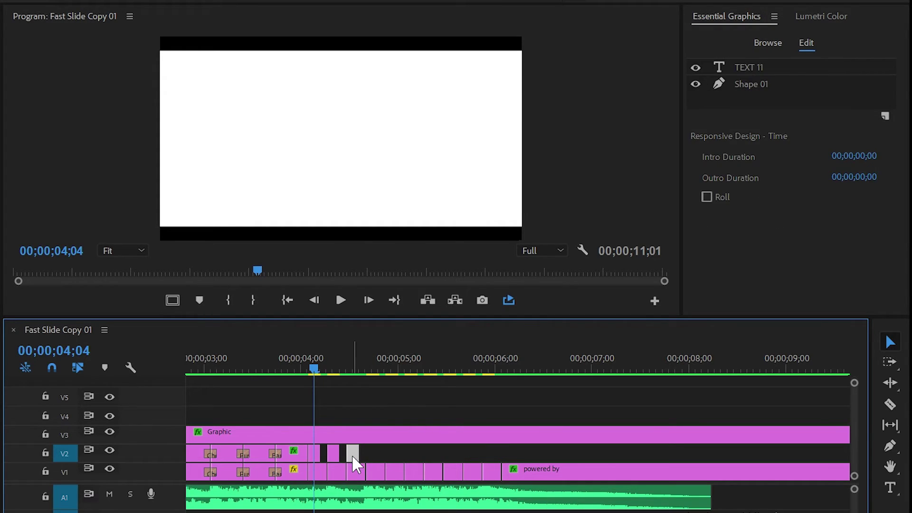
key(Delete)
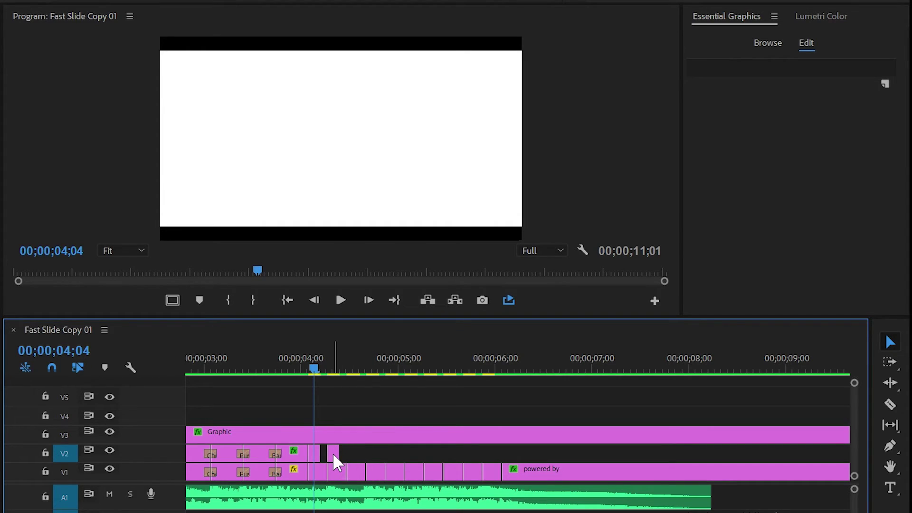
drag(333, 452, 431, 455)
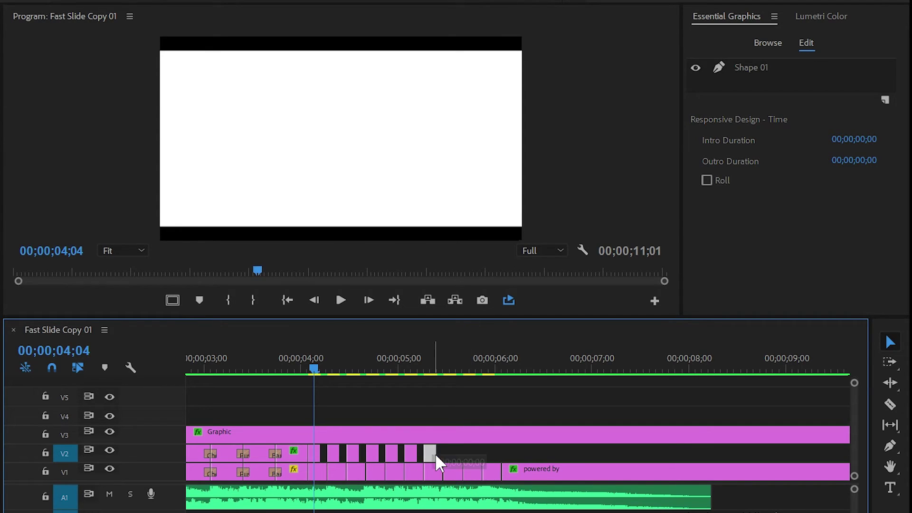
mouse_move(432, 455)
mouse_down()
mouse_move(477, 466)
mouse_move(487, 455)
mouse_up()
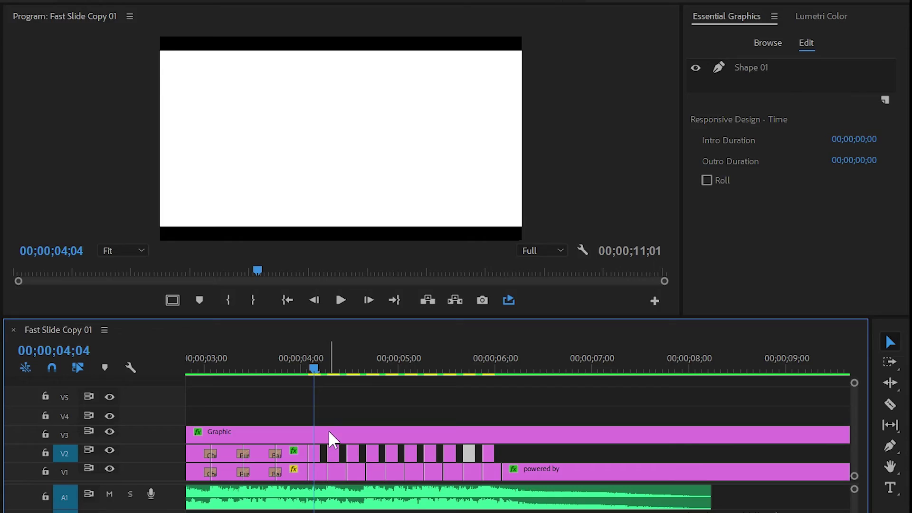
- Render previews for the whole sequence with Render In to Out
click(287, 300)
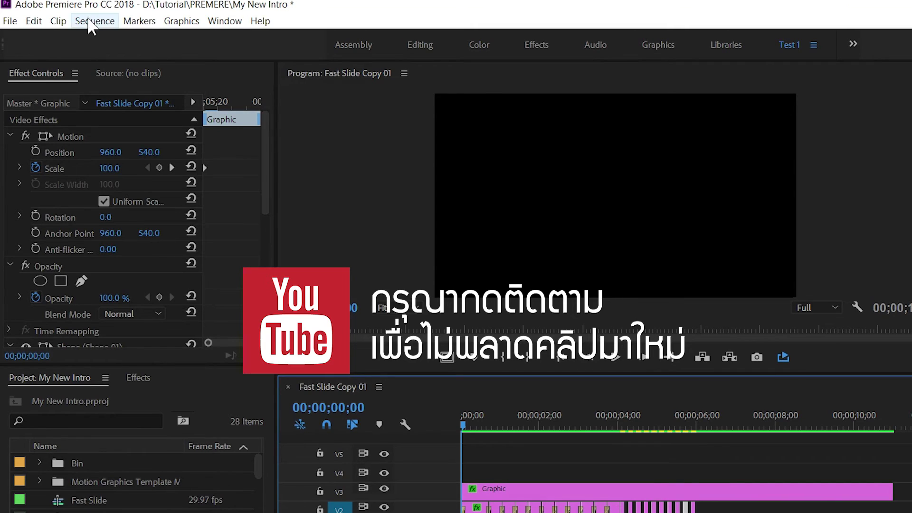
click(92, 25)
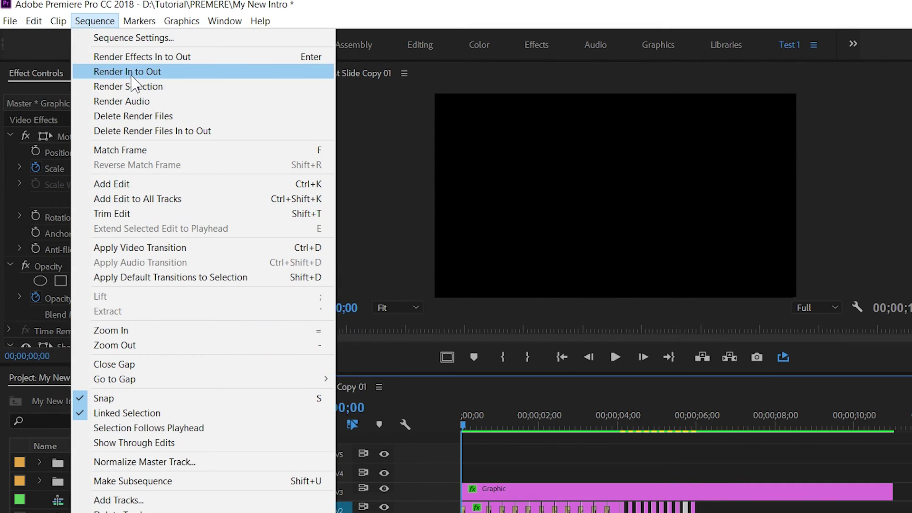
click(132, 76)
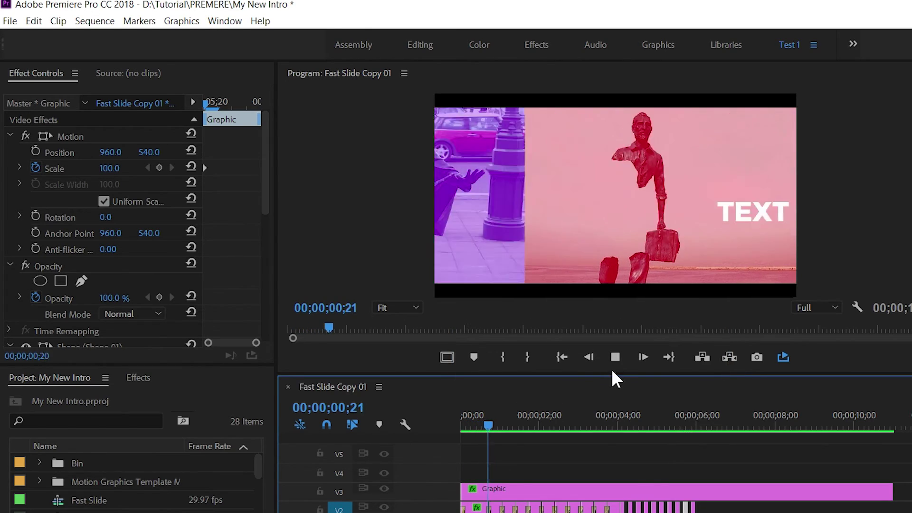
- Play the intro from the start, stopping on the 'powered by' title
click(615, 357)
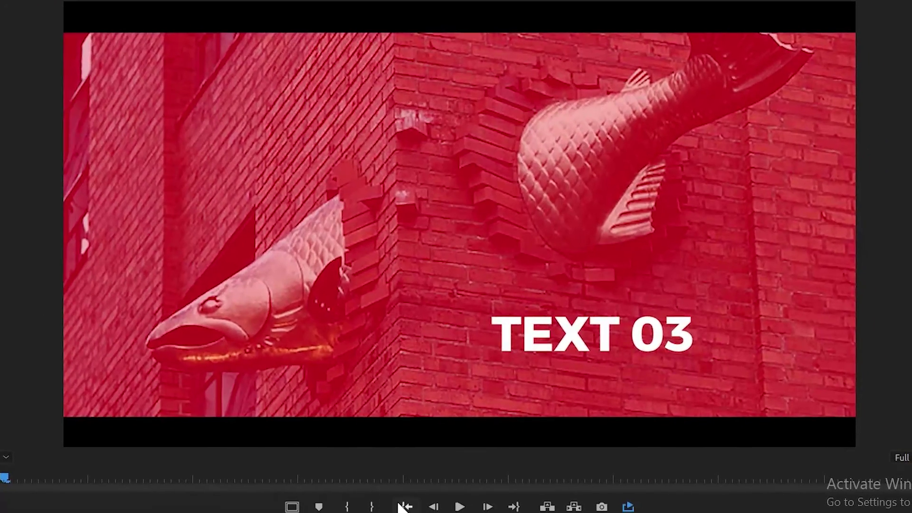
click(403, 507)
click(459, 507)
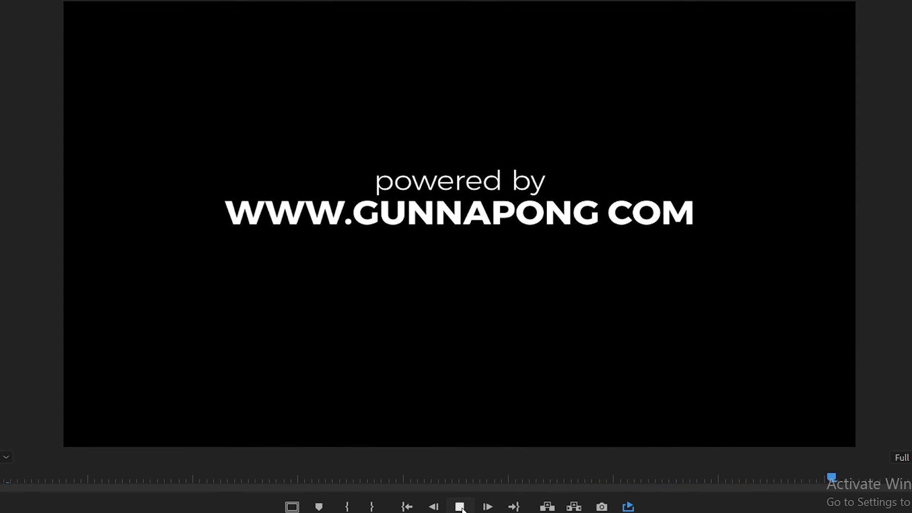
click(460, 507)
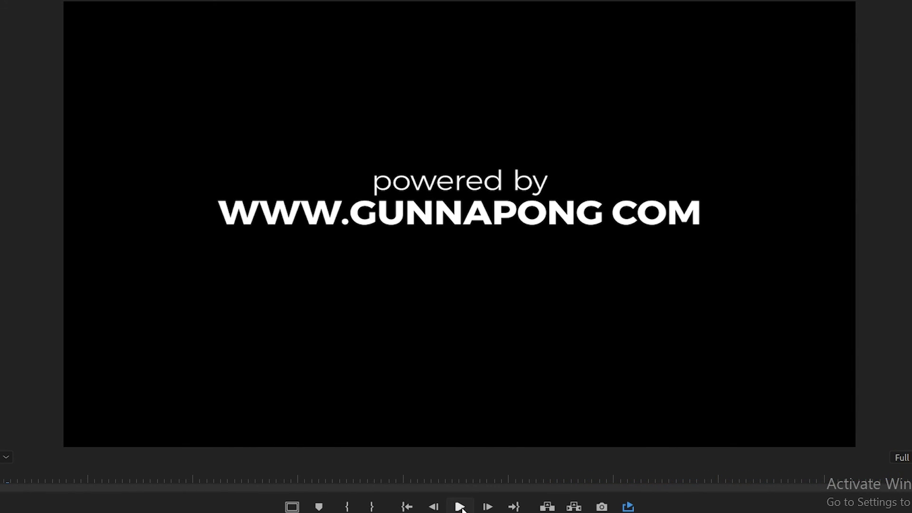